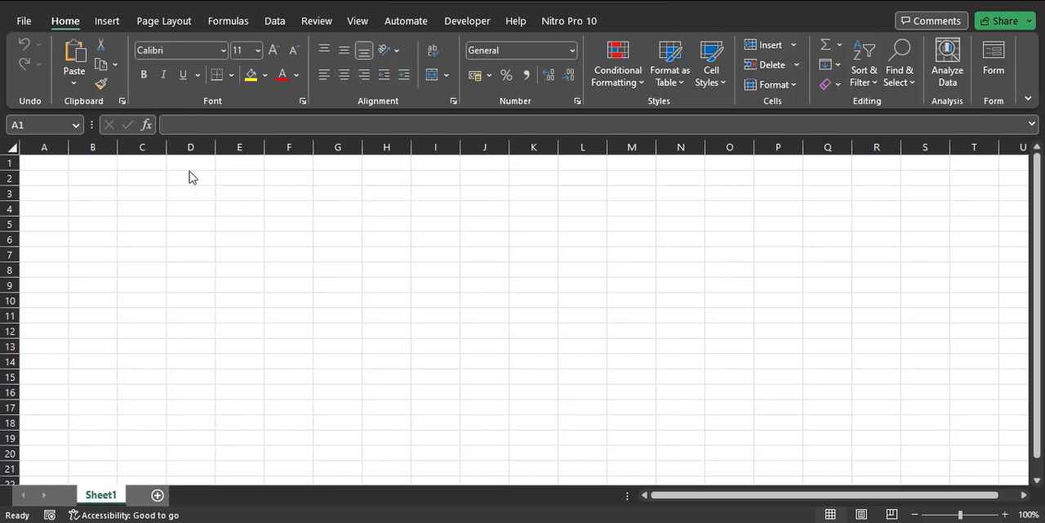
Step: Enter the column headers Ticker in A1 and Companies in B1
left_click(87, 164)
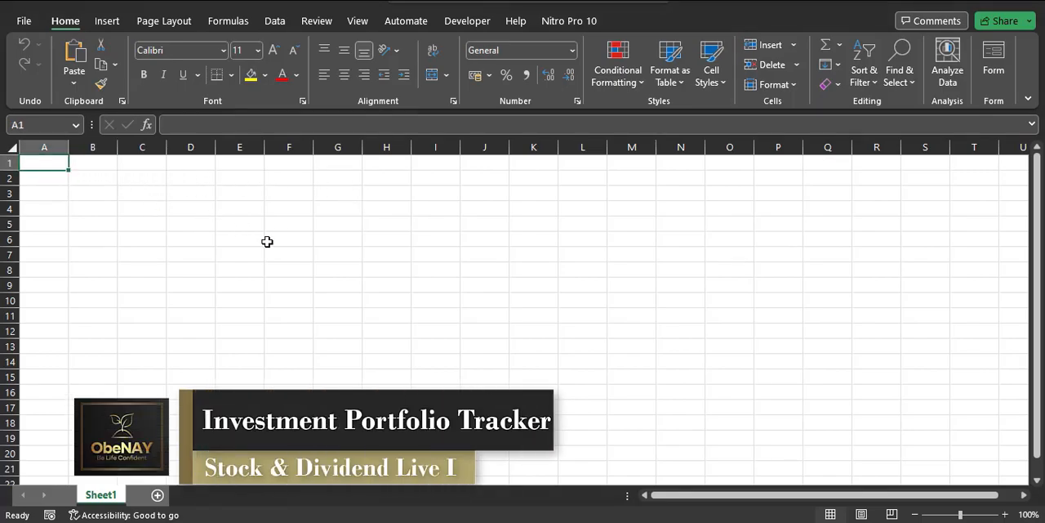
type("Ticker")
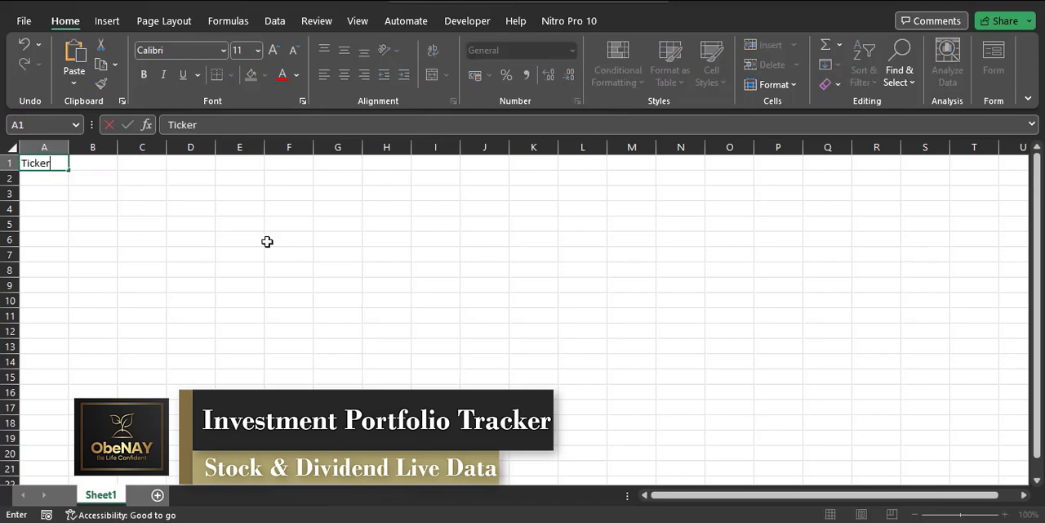
key("Tab")
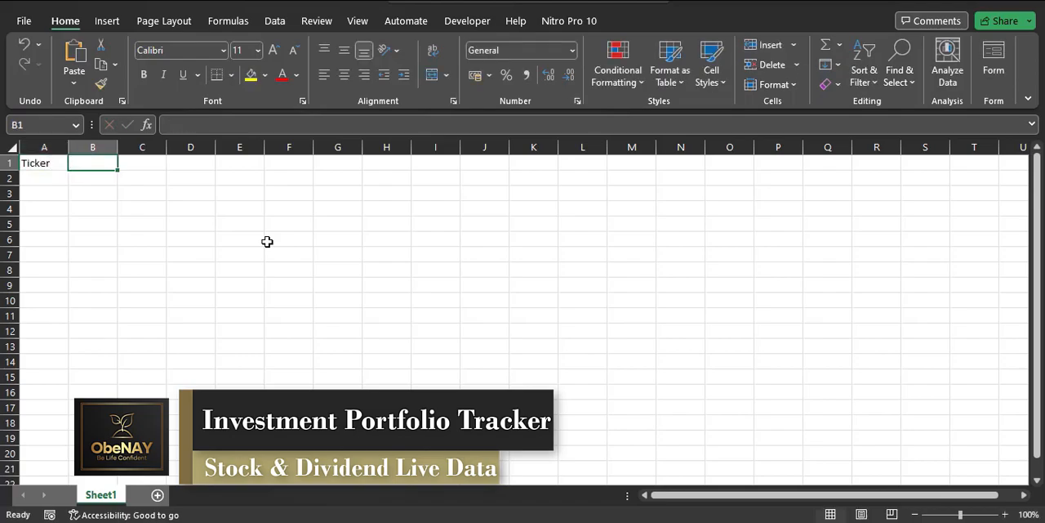
type("Companies")
key("Tab")
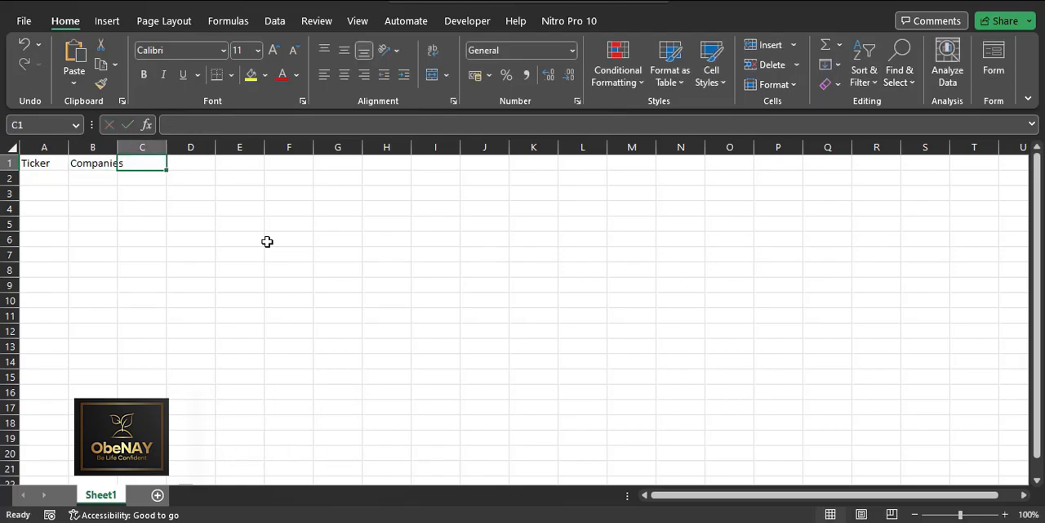
Step: Add the headers Sector in C1 and Current Price in D1
type("Sector")
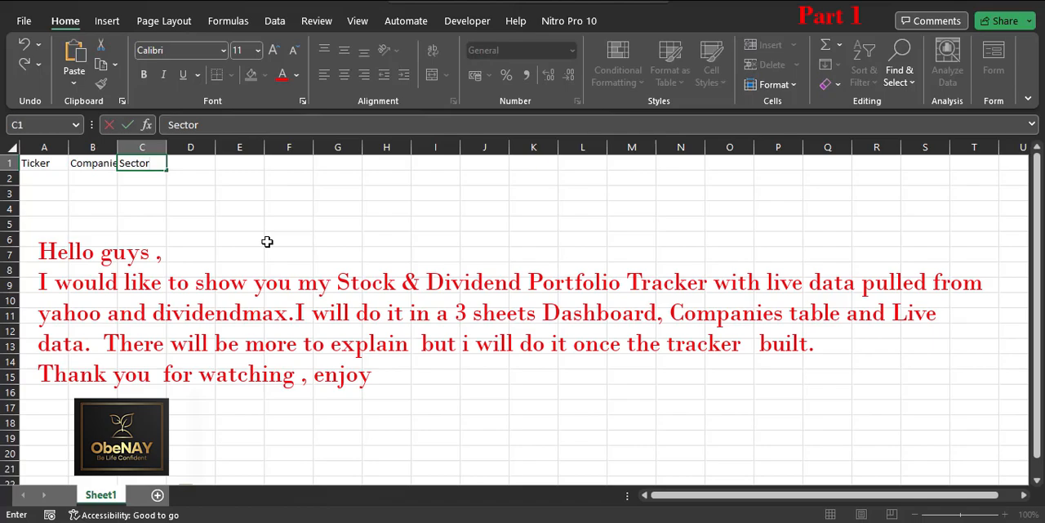
key("Tab")
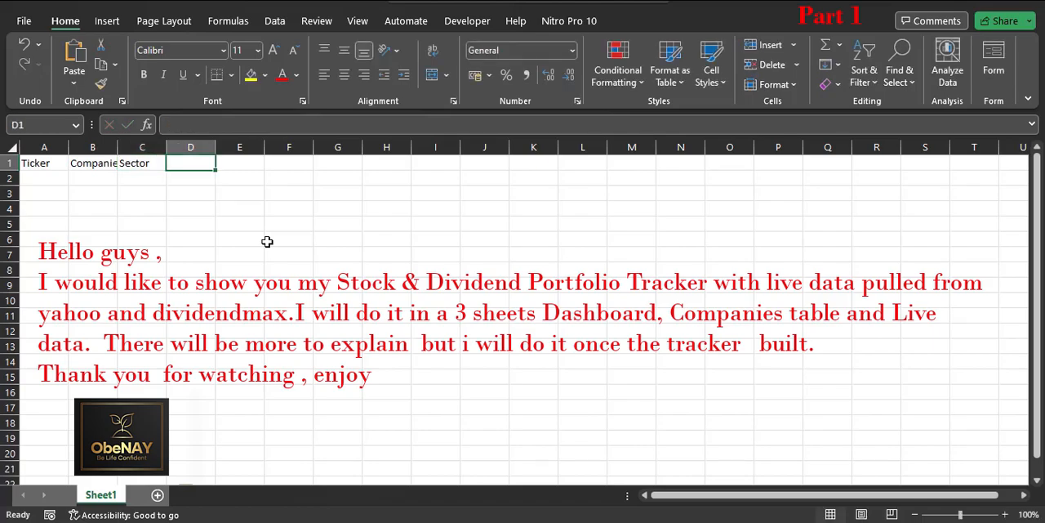
type("Cu")
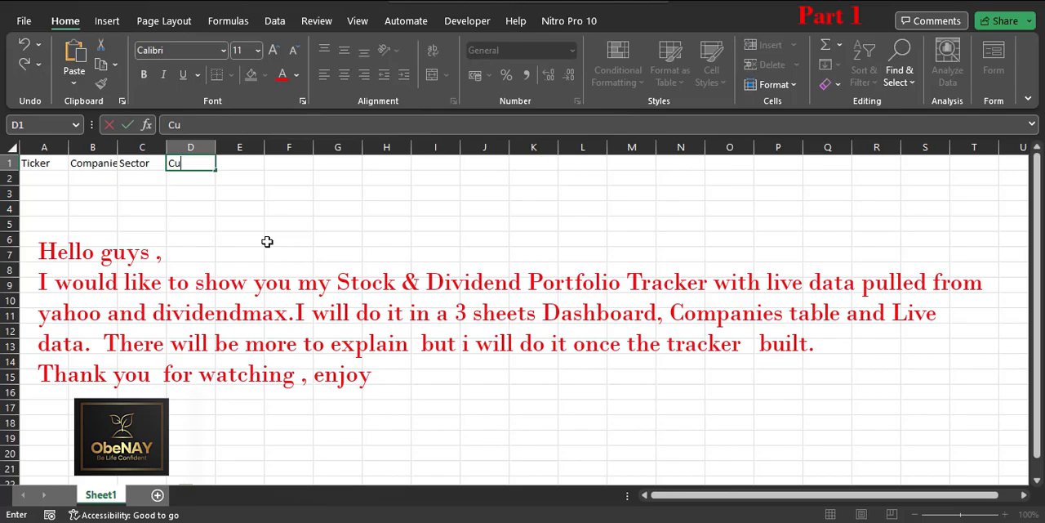
type("rrent Price")
key("Tab")
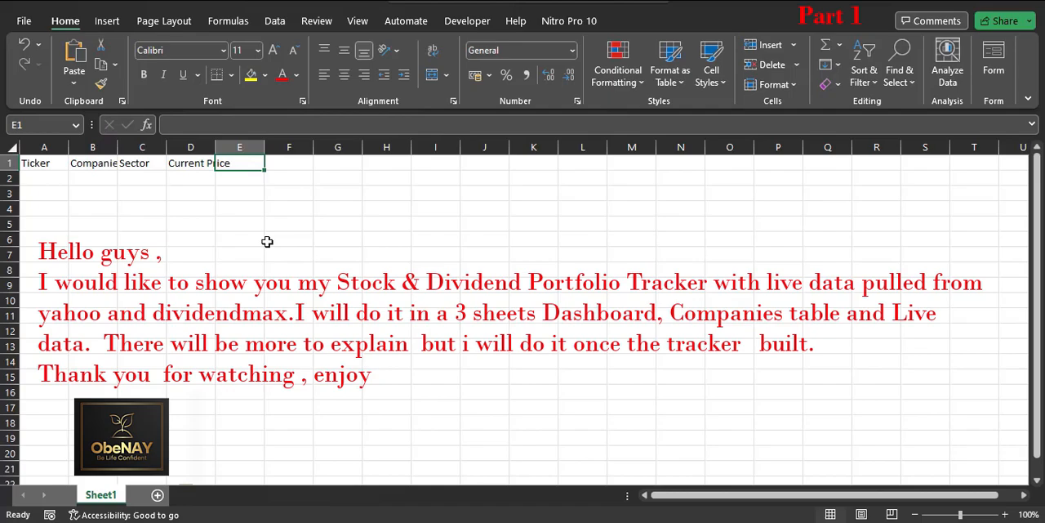
Step: Add the headers Shares in E1 and Purchase Cost in F1
type("Shares")
key("Tab")
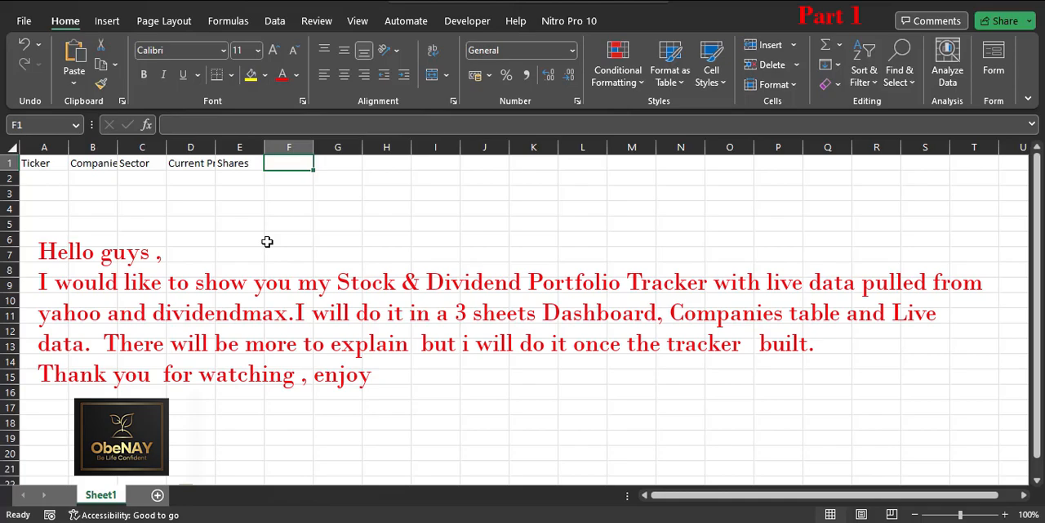
type("Purchase Cost")
key("Tab")
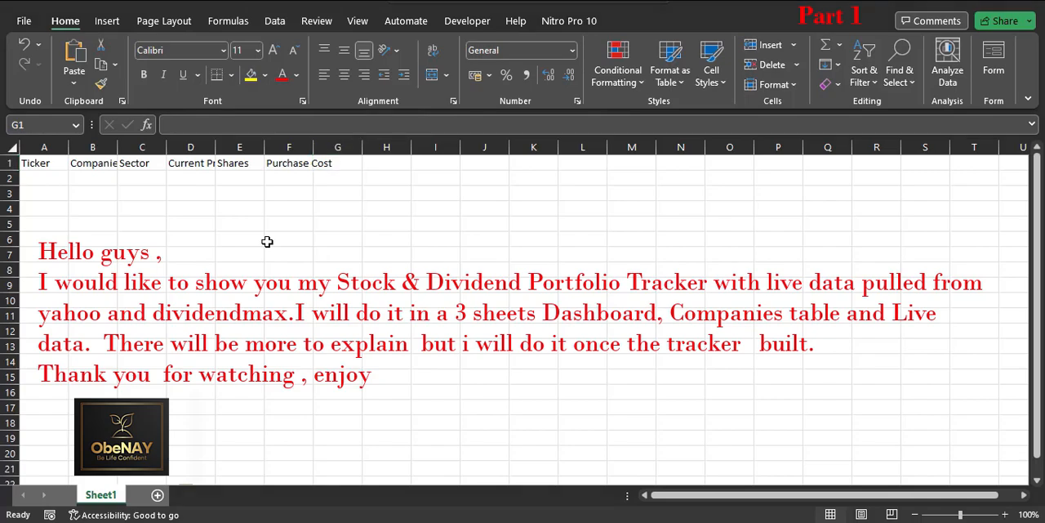
Step: Enter the header Current Value in G1
left_click(328, 168)
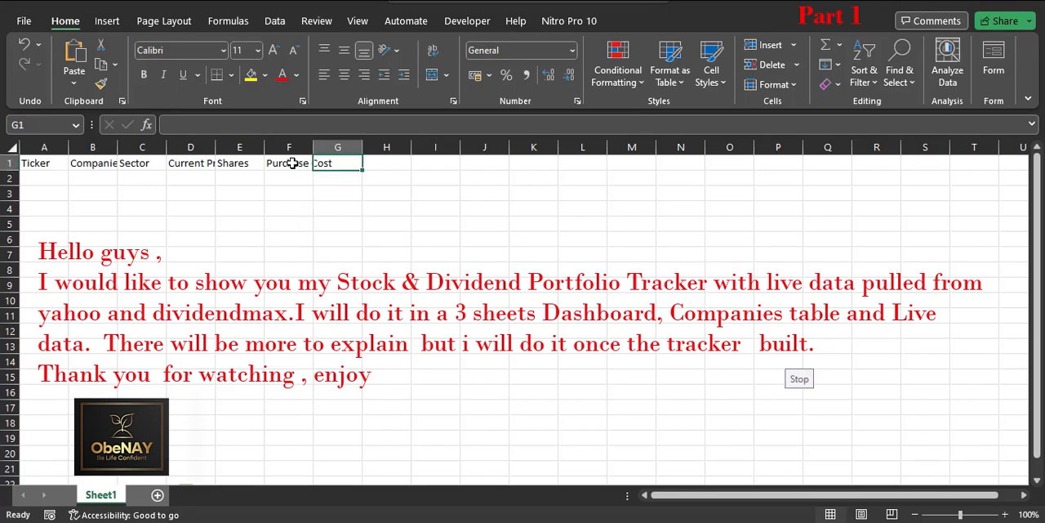
left_click(381, 163)
left_click(326, 161)
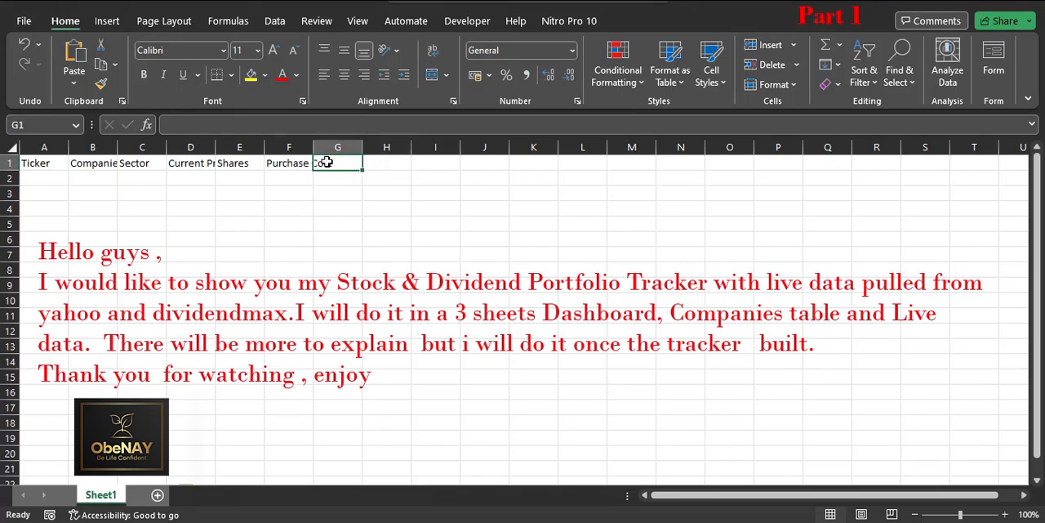
type("Cu")
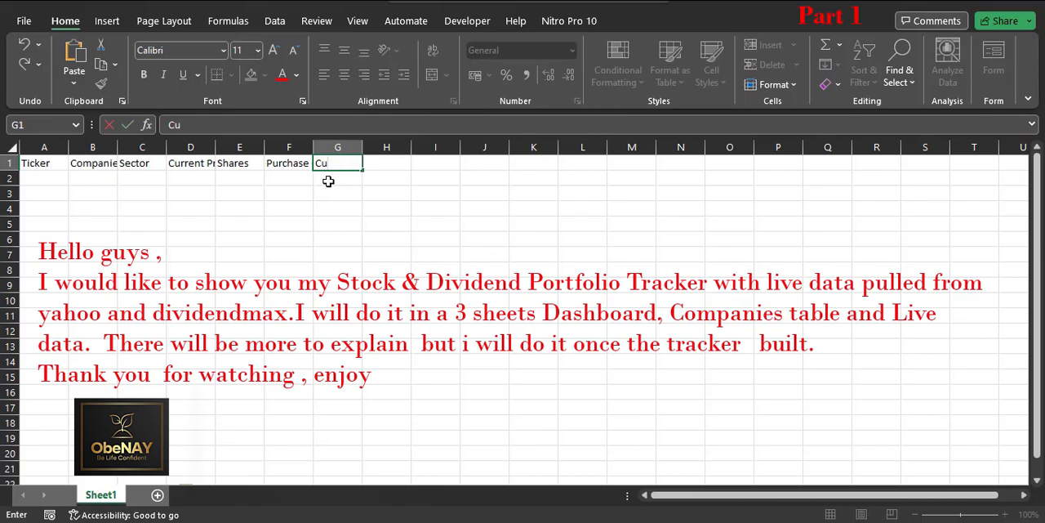
type("rrent Value")
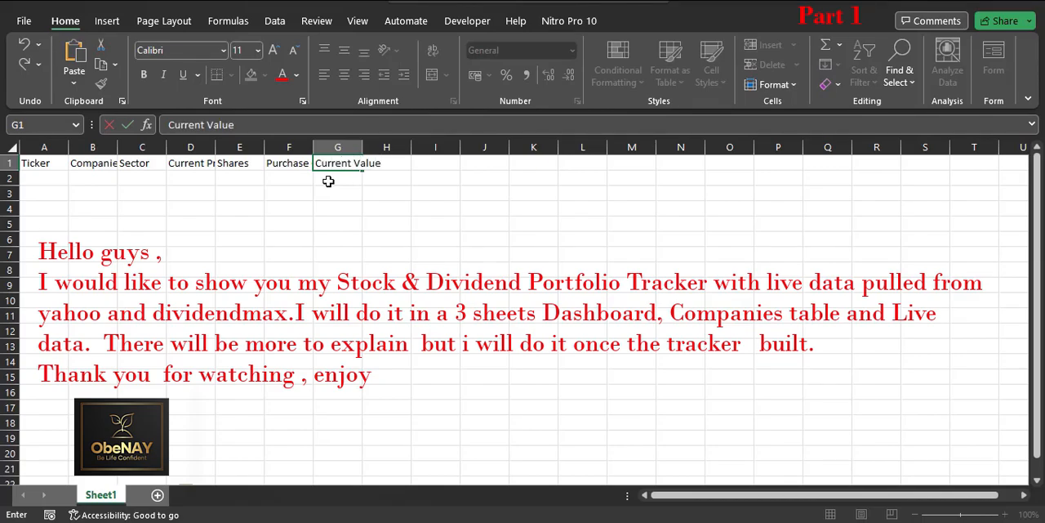
key("Tab")
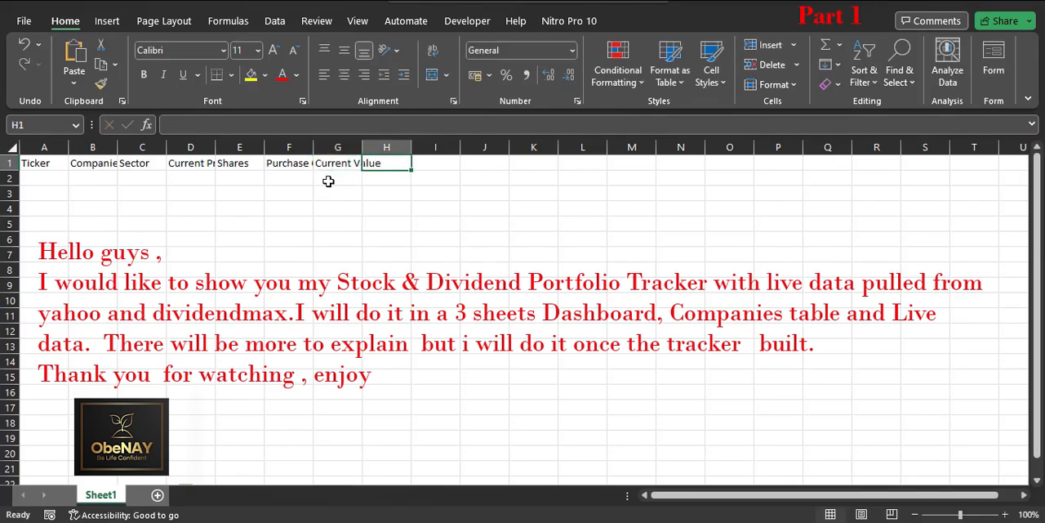
Step: Add the headers Gain Loss in H1, with three spaces between the words, and % Change in I1
type("Gain   Loss")
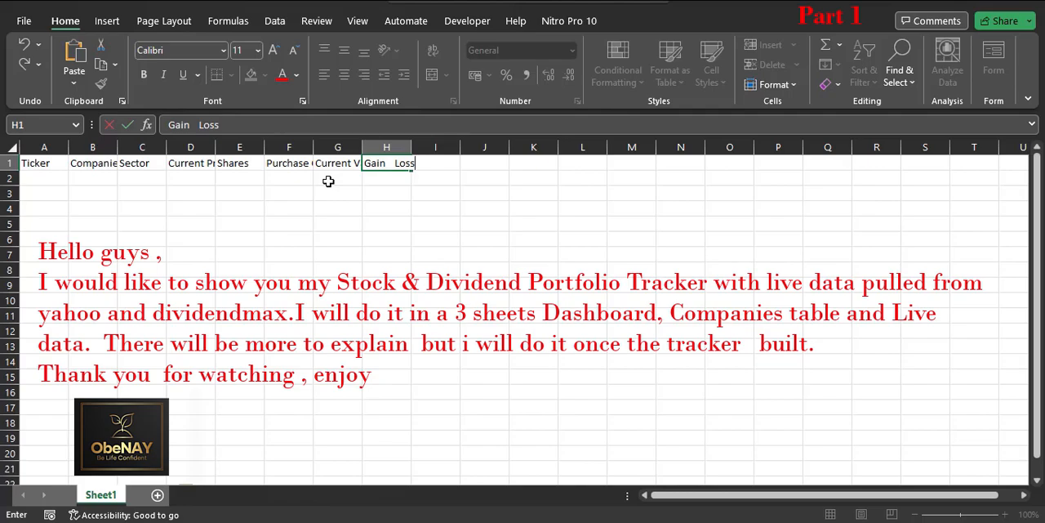
key("Tab")
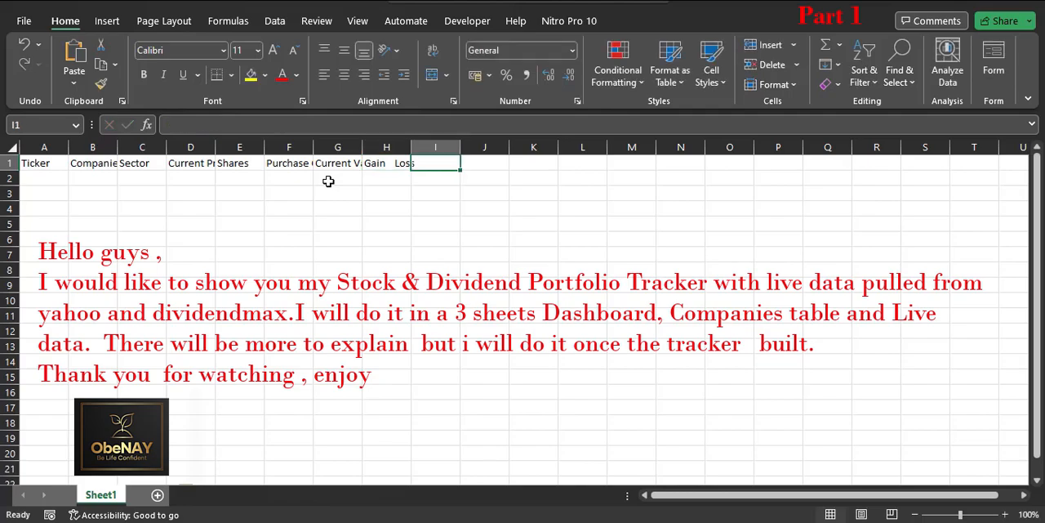
type("% Change")
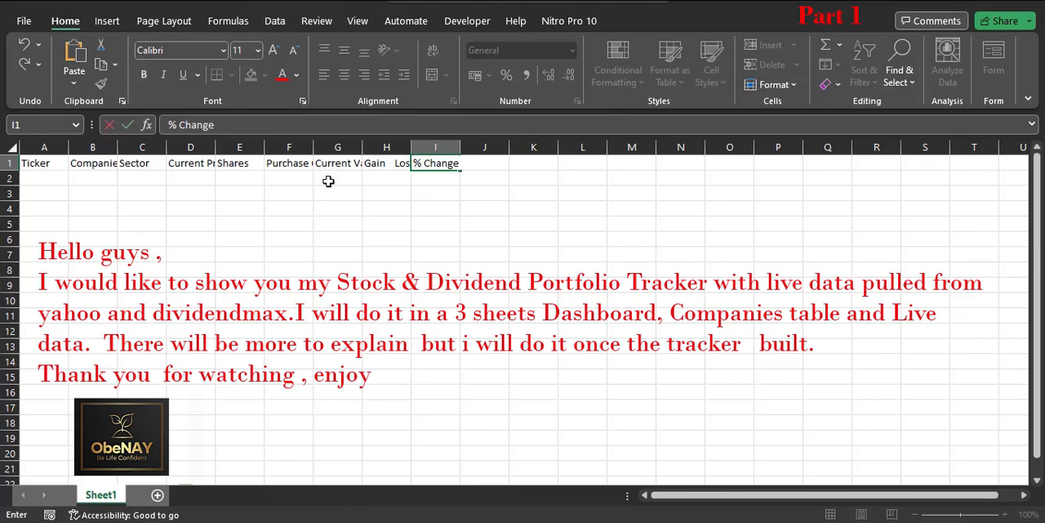
key("Tab")
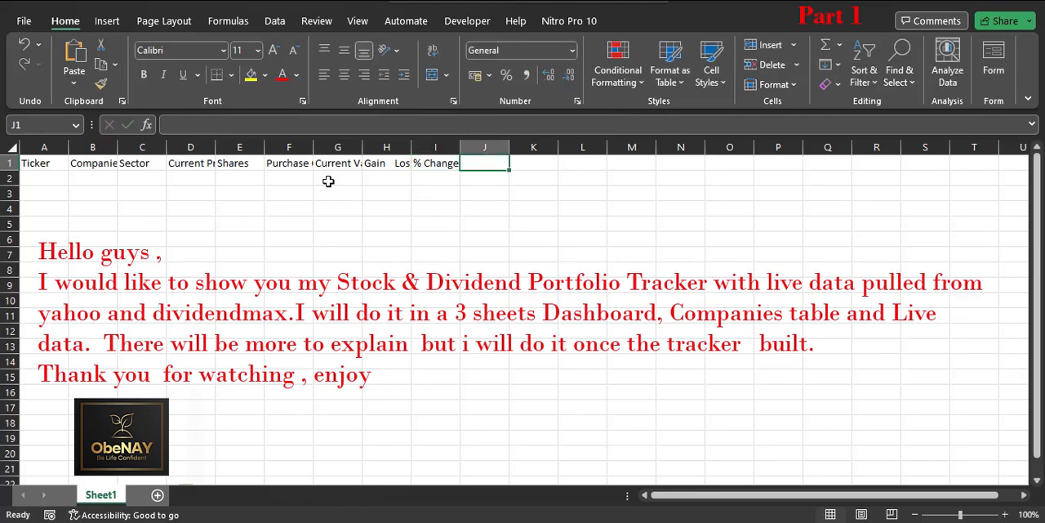
Step: Enter the header Annual Dividend Per Share in J1
type("Annu")
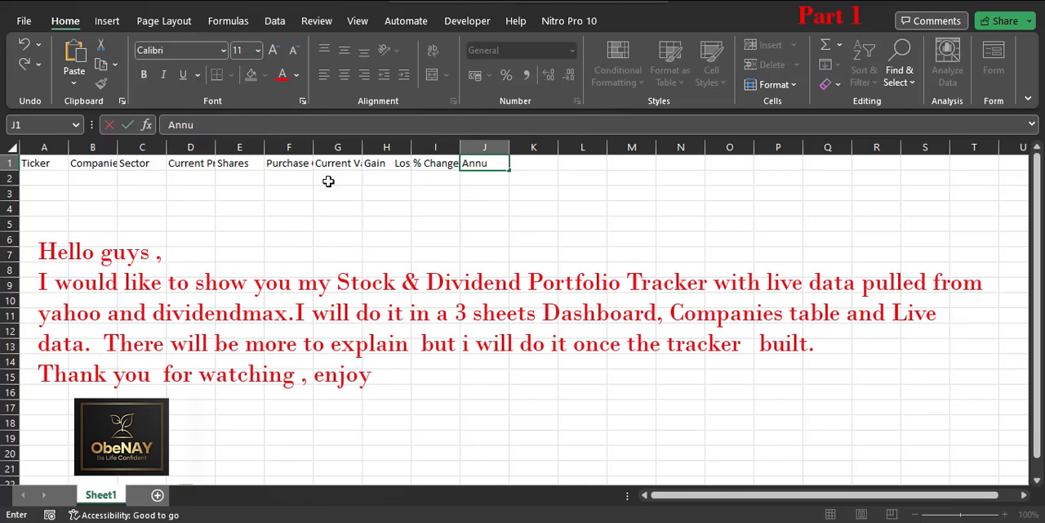
type("al Dividend")
key("Tab")
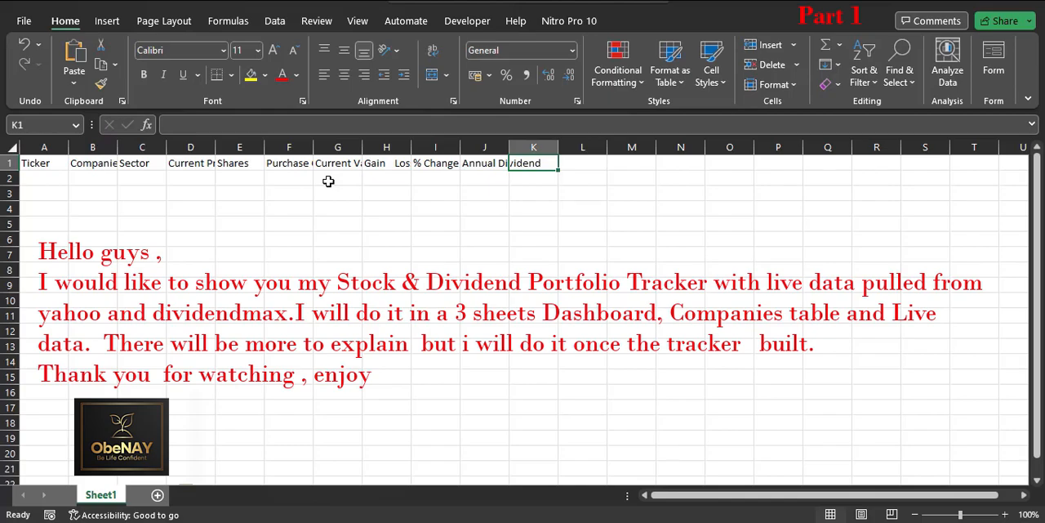
left_click(467, 164)
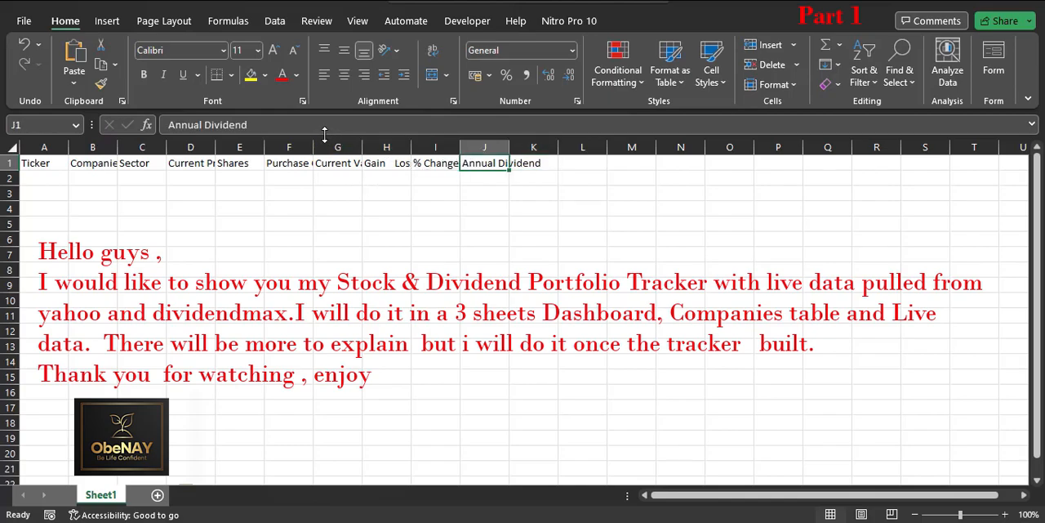
left_click(312, 125)
type("Per Share")
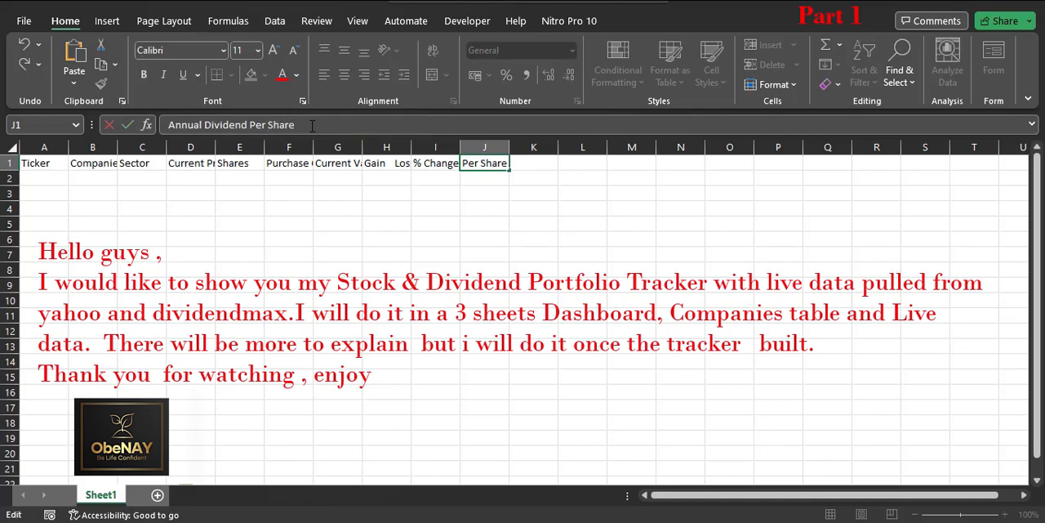
key("Tab")
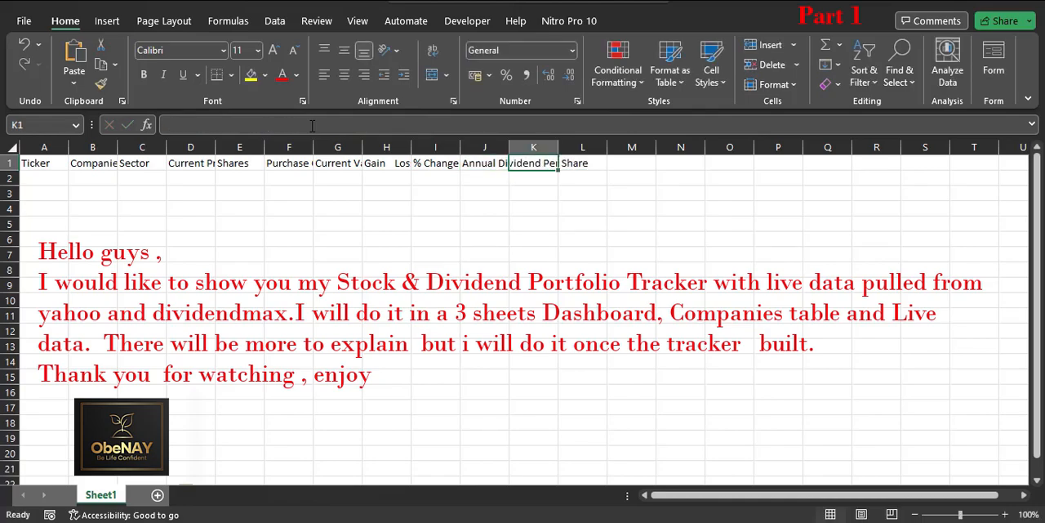
Step: Enter the header Current Dividend Yield Per Share in K1
left_click(312, 125)
type("Current Dividend Yield")
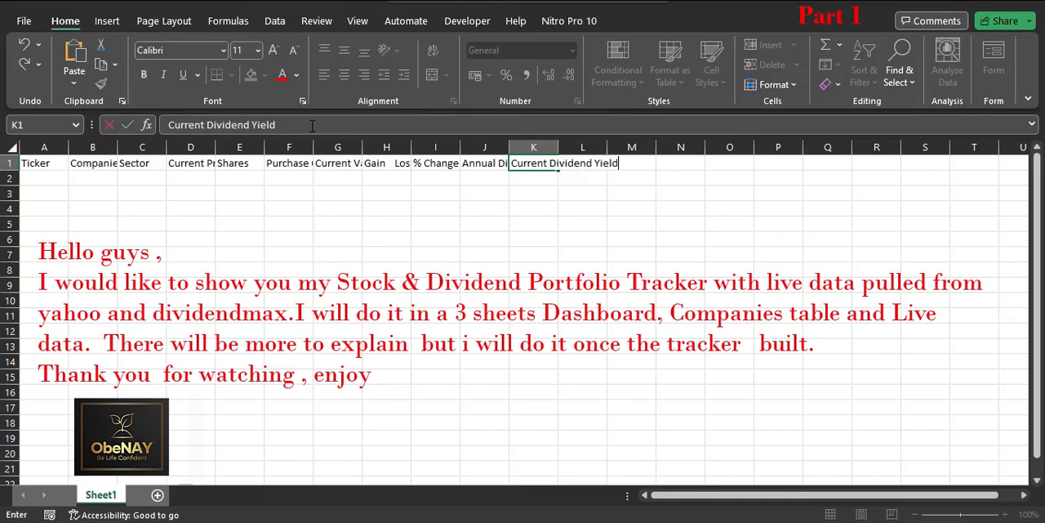
type(" Per Share")
key("Tab")
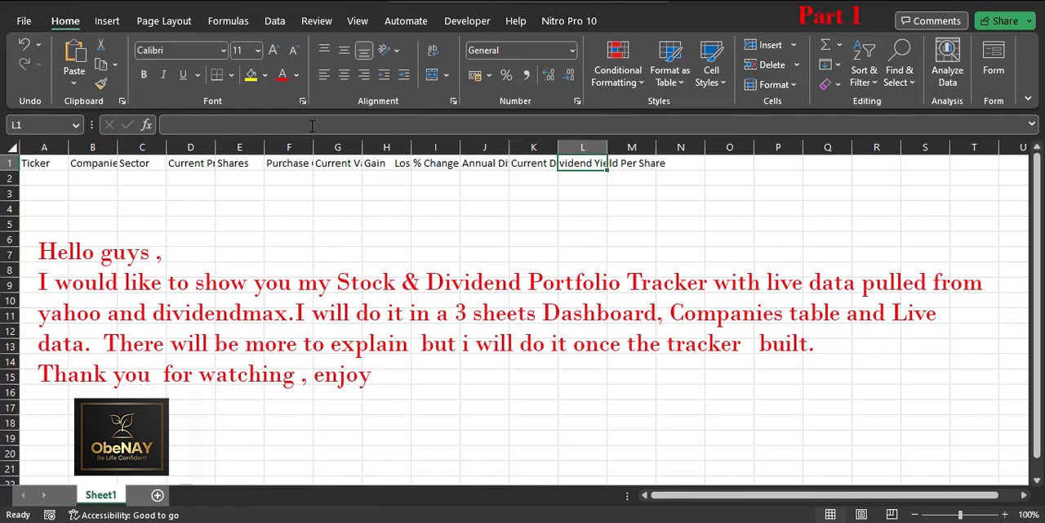
Step: Enter the header Dividend Yield on Purchase Cost in L1
type("Di")
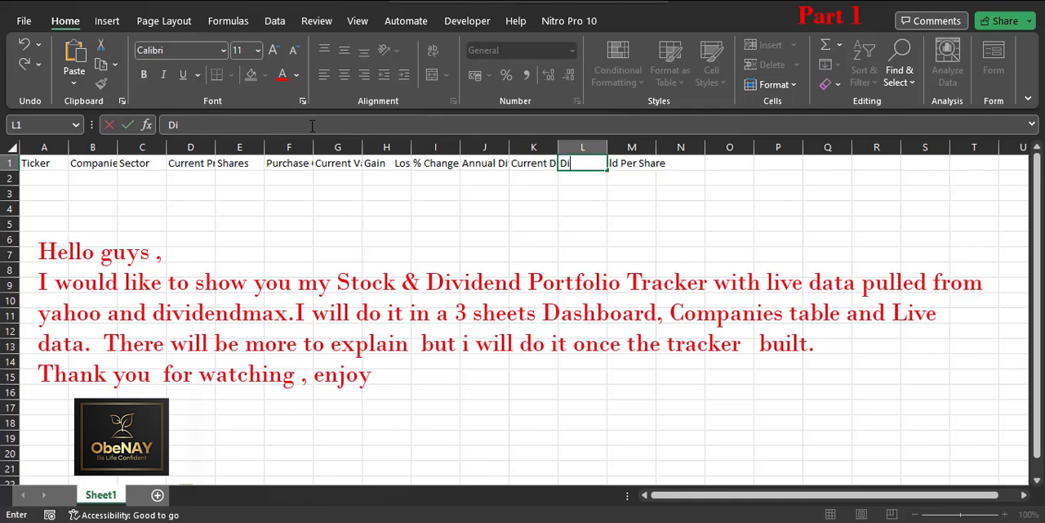
type("vidend Yiel")
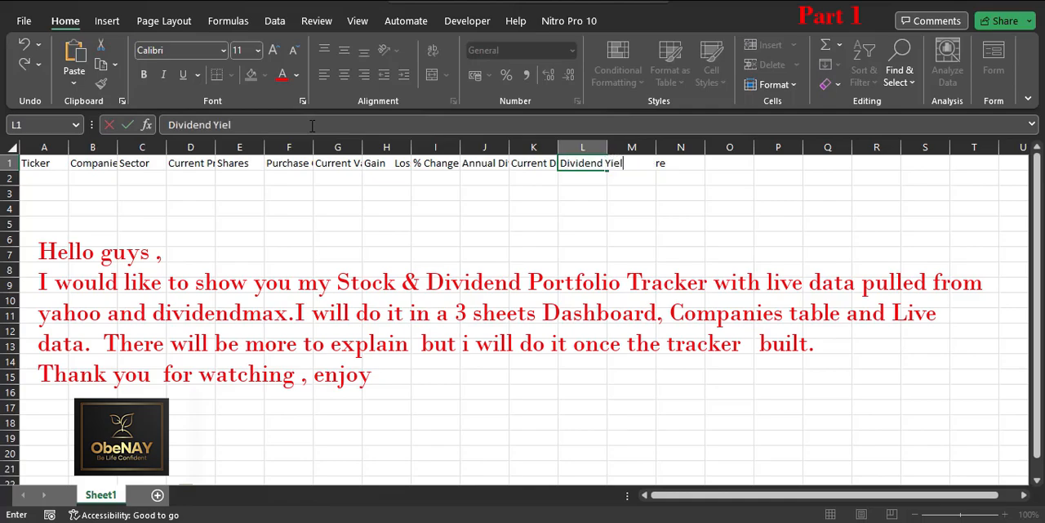
type("d on Purchas")
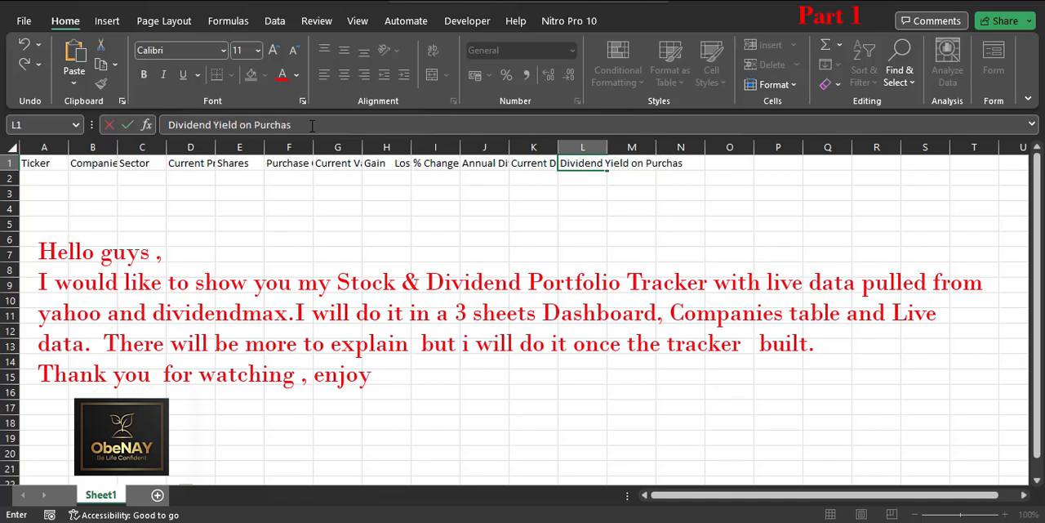
type("e Cost")
key("Tab")
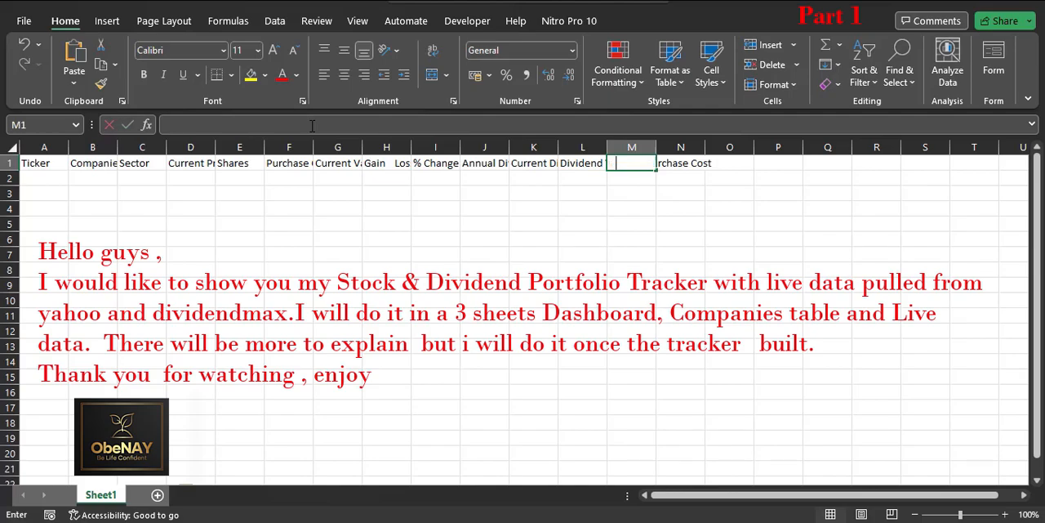
Step: Enter the header Annual Dividend Income in M1
type("Annual Dividend")
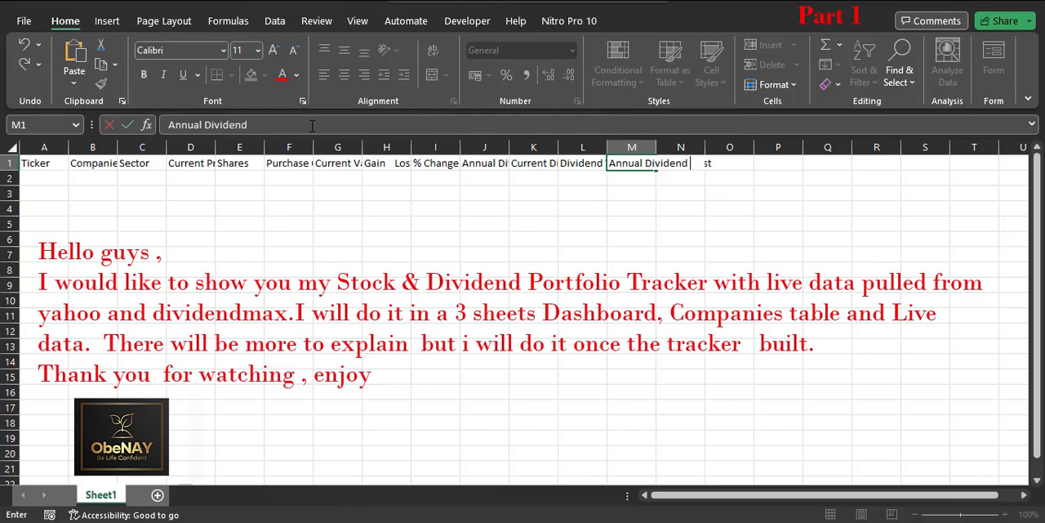
type(" Income")
key("Tab")
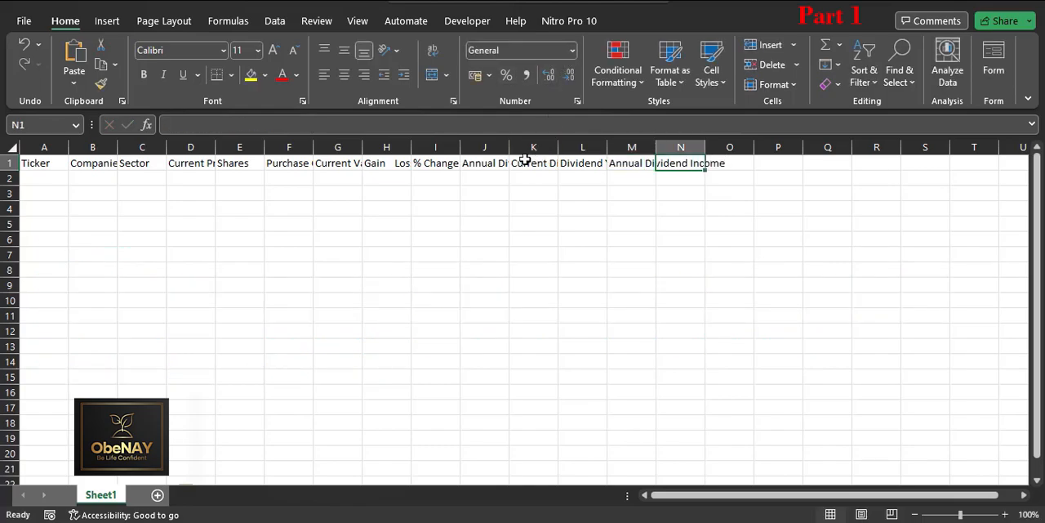
Step: Fit the Ticker column's width to its text and widen the Companies column to about 19.9
double_click(69, 149)
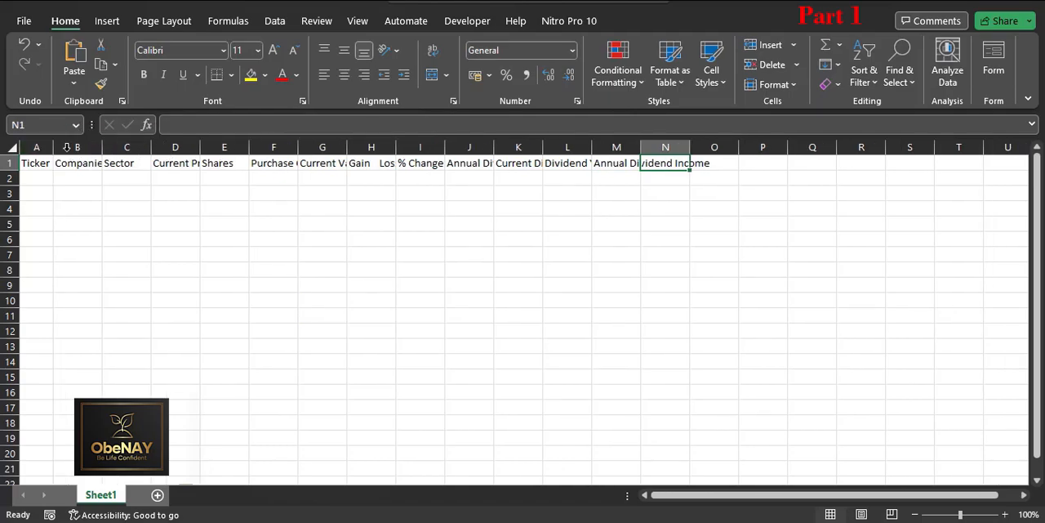
left_click_drag(102, 148, 165, 154)
Step: Set the Companies column's width to 30
left_click(136, 148)
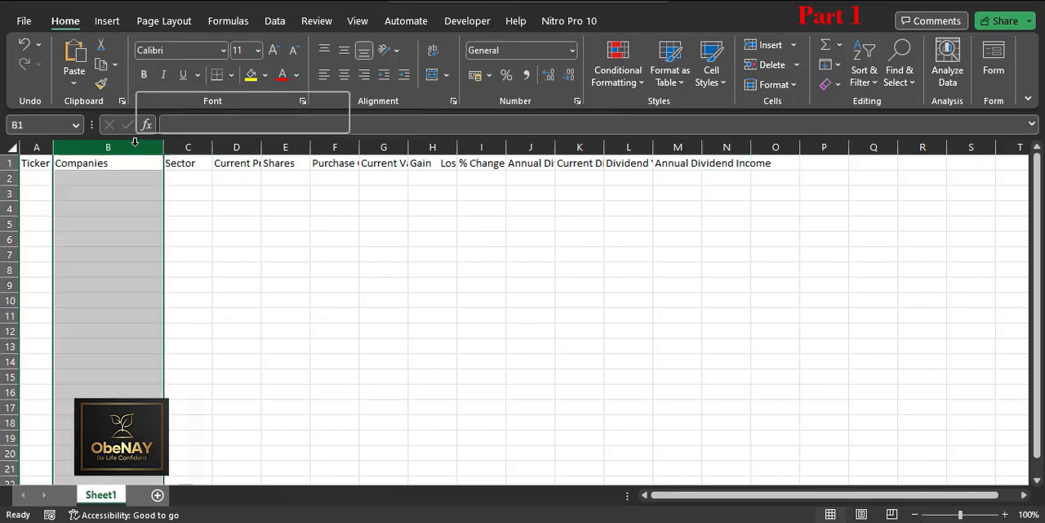
right_click(136, 148)
left_click(190, 386)
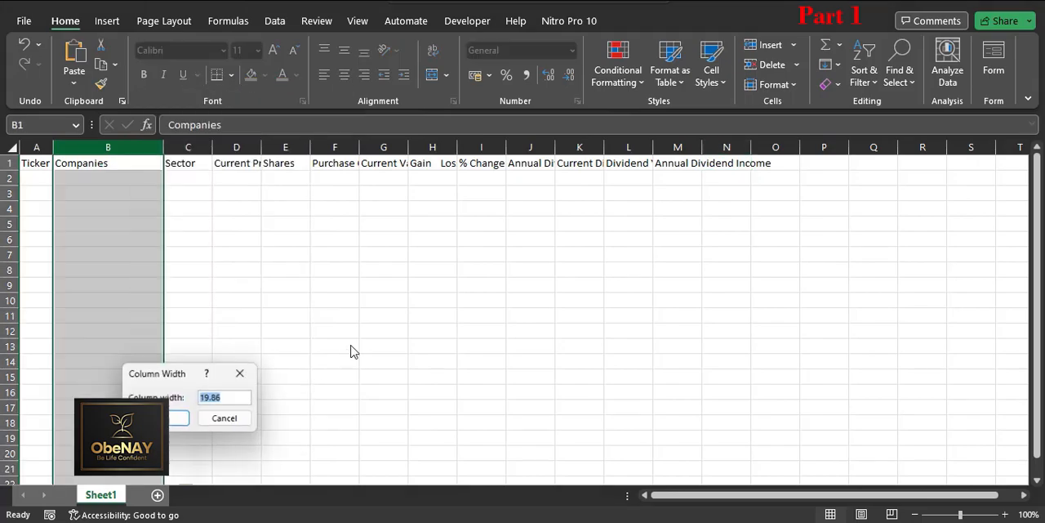
type("30")
key("Return")
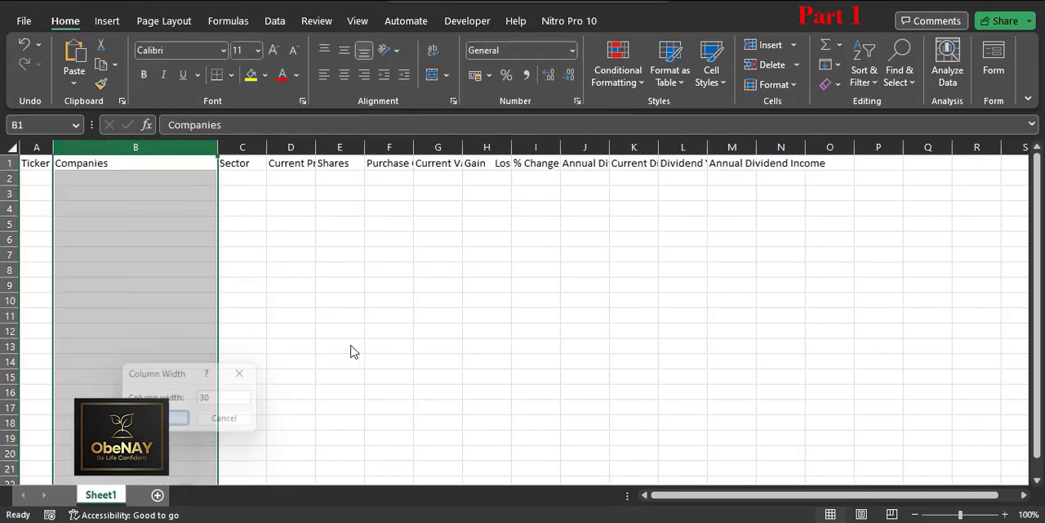
Step: Widen the Sector column and set its width to 25
left_click(255, 146)
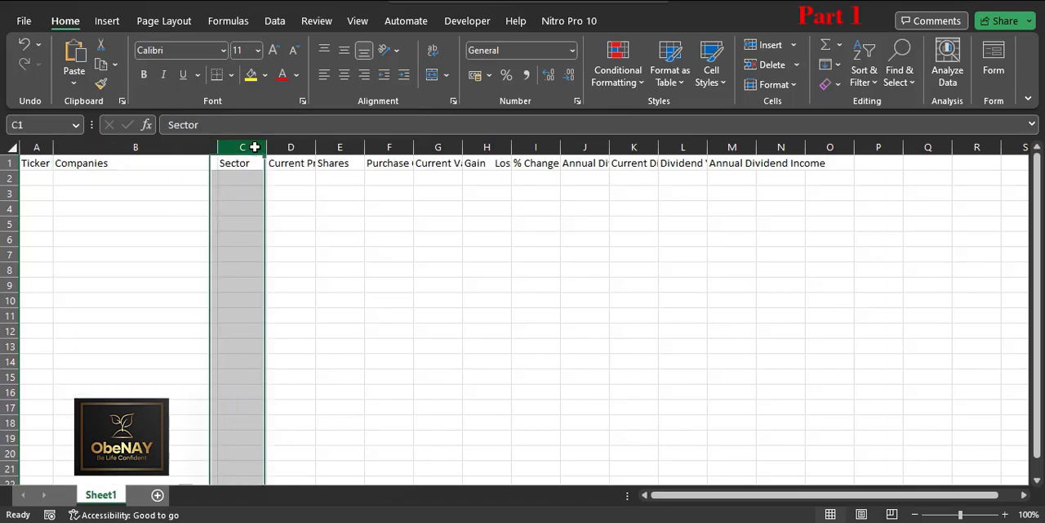
left_click_drag(266, 147, 335, 150)
right_click(313, 152)
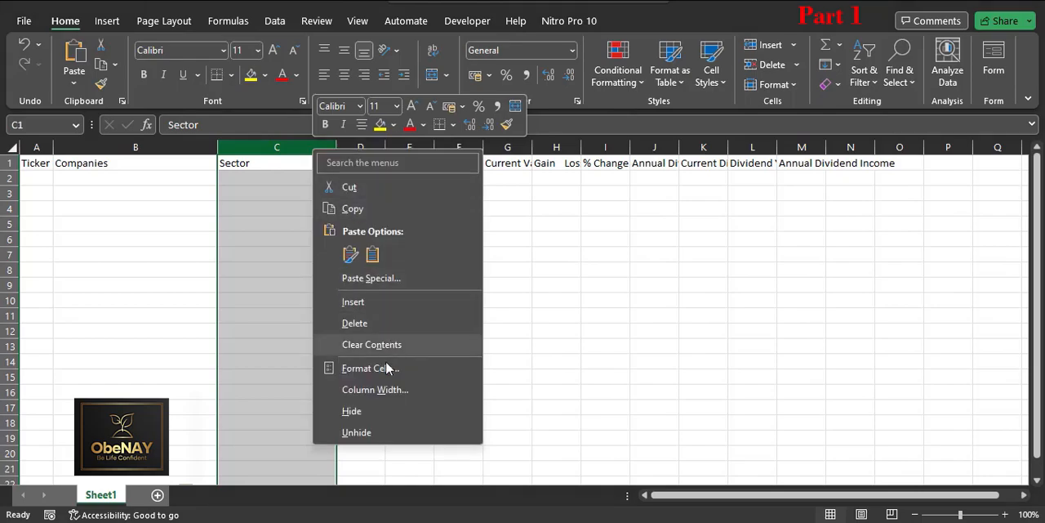
left_click(387, 387)
type("25")
key("Return")
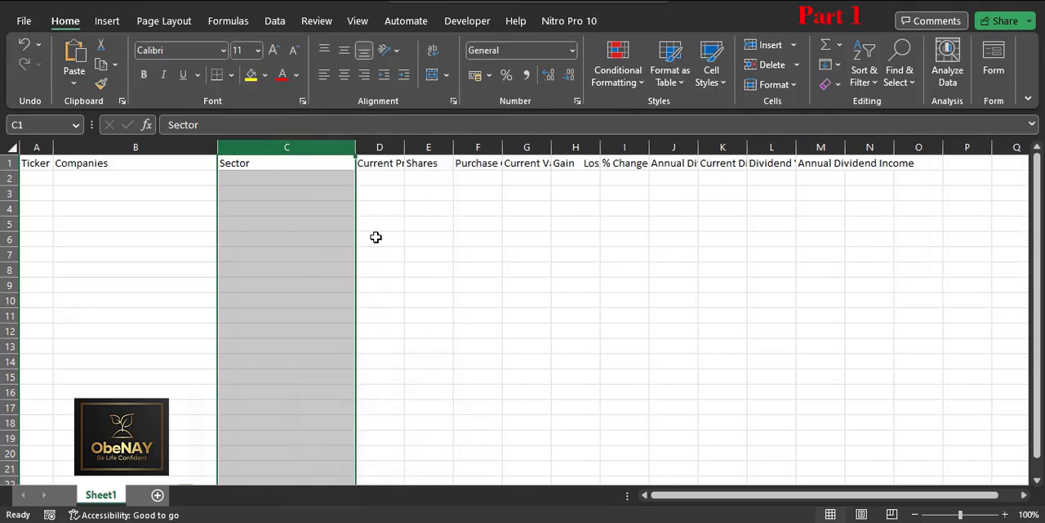
Step: Set the width of the Current Price column to 10
left_click_drag(405, 143, 416, 146)
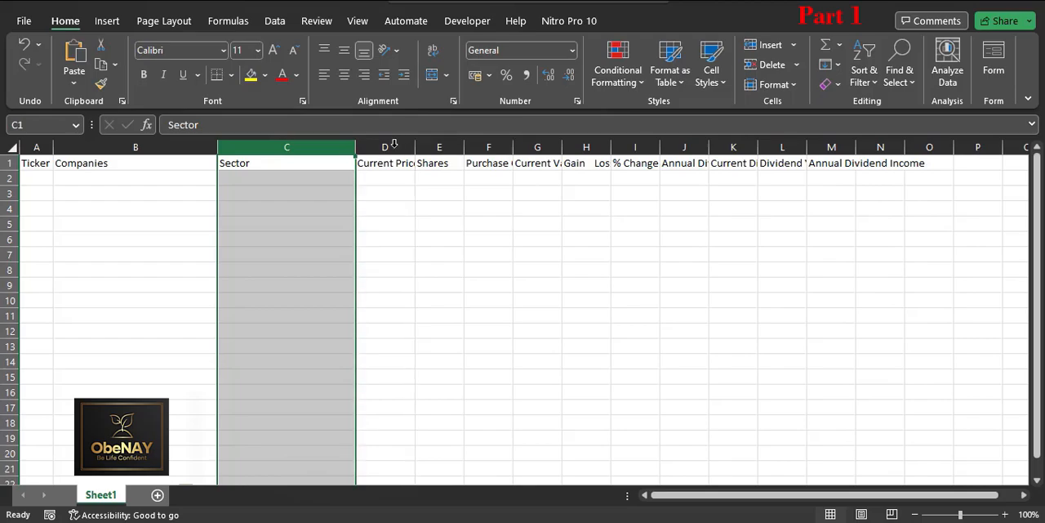
right_click(387, 148)
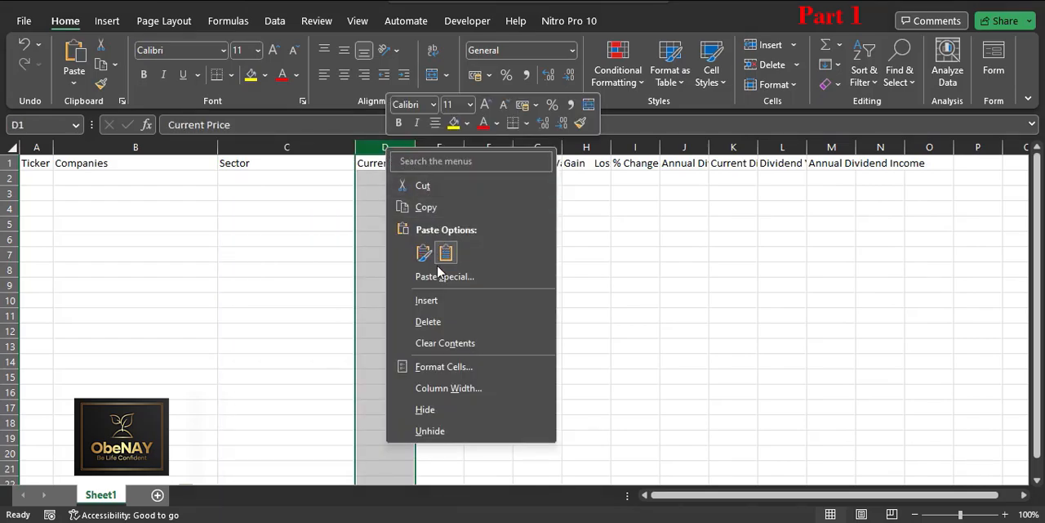
left_click(427, 388)
type("10")
key("Return")
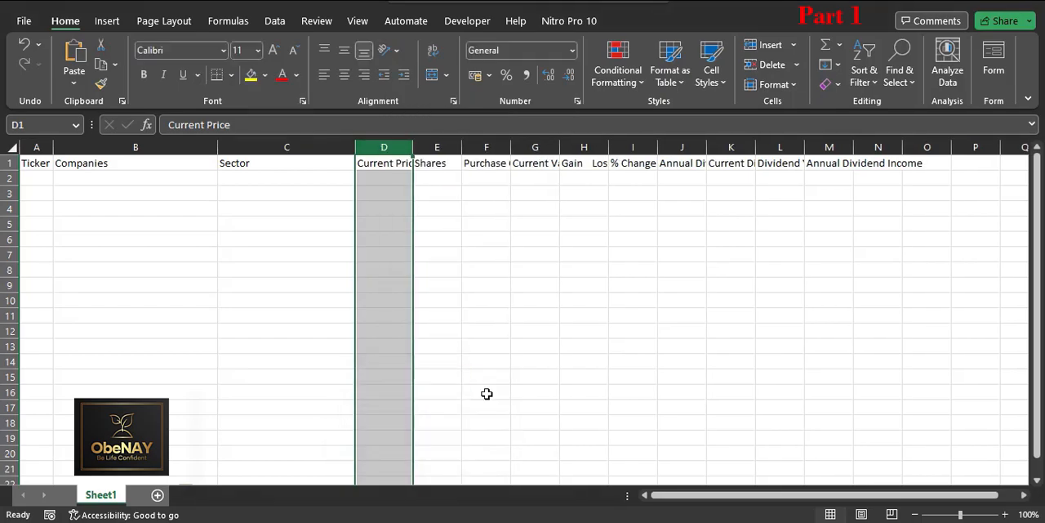
Step: Narrow the Shares column and set its width to 6
left_click(453, 147)
left_click_drag(463, 146, 453, 145)
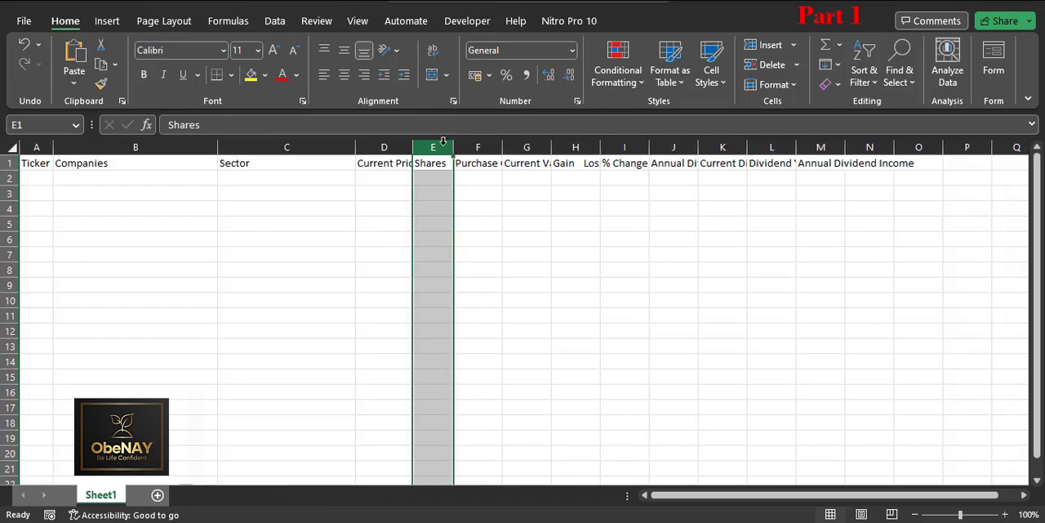
right_click(438, 146)
left_click(495, 390)
type("6")
key("Return")
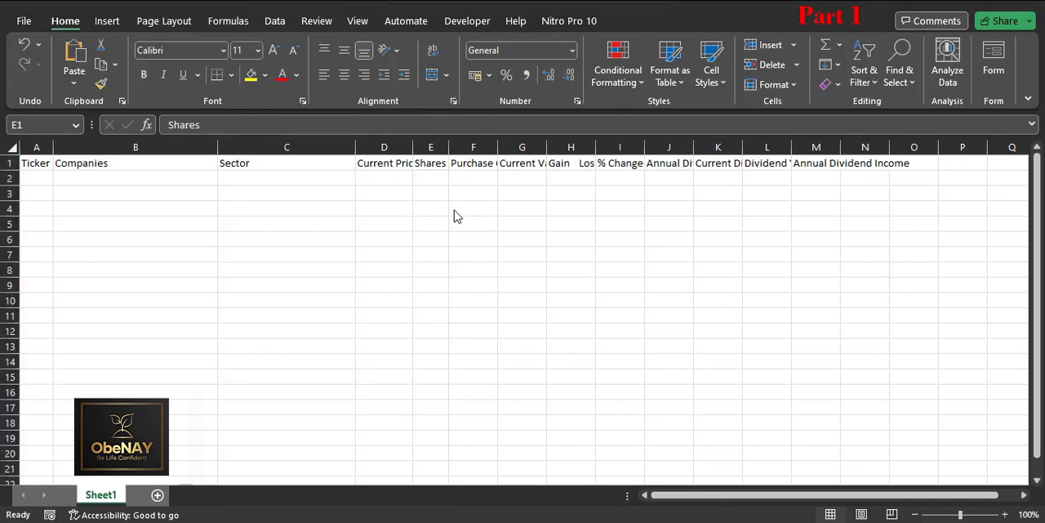
left_click(386, 167)
left_click(432, 165)
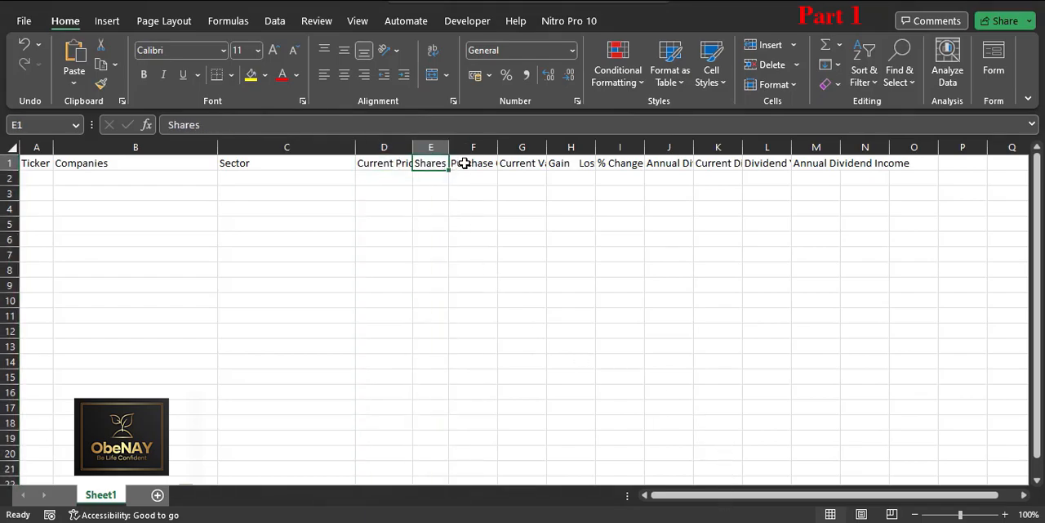
Step: Set the Purchase Cost column's width to 12
left_click(470, 146)
left_click_drag(497, 146, 508, 148)
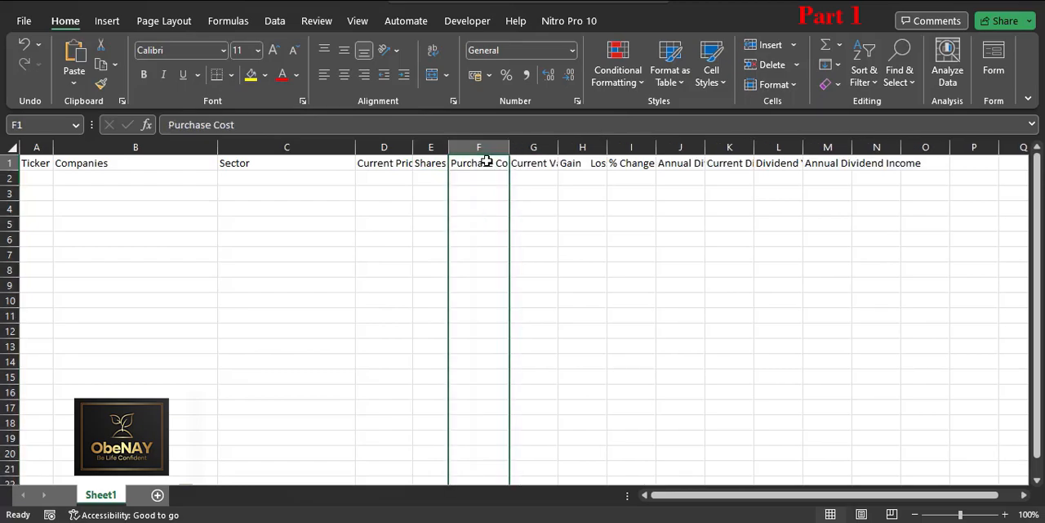
right_click(483, 148)
left_click_drag(508, 147, 505, 147)
right_click(478, 149)
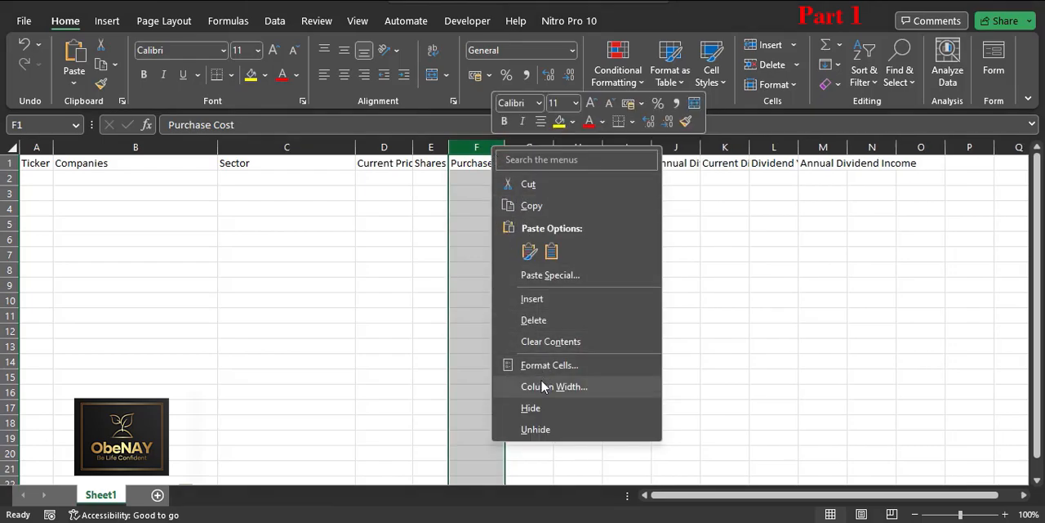
left_click(609, 387)
type("12")
key("Return")
Step: Set the width of the Current Value column to 12
left_click_drag(563, 149, 573, 149)
right_click(560, 152)
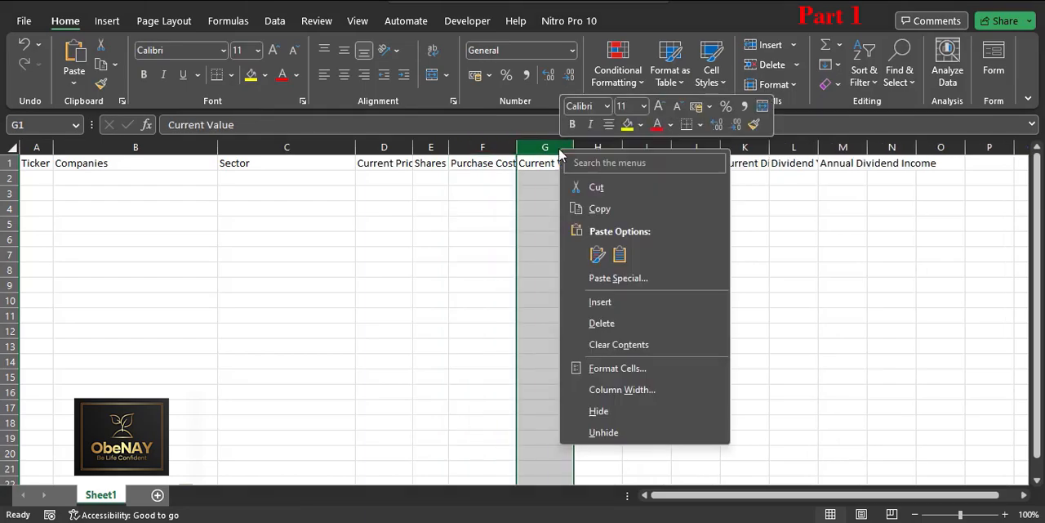
left_click(611, 389)
type("12")
key("Return")
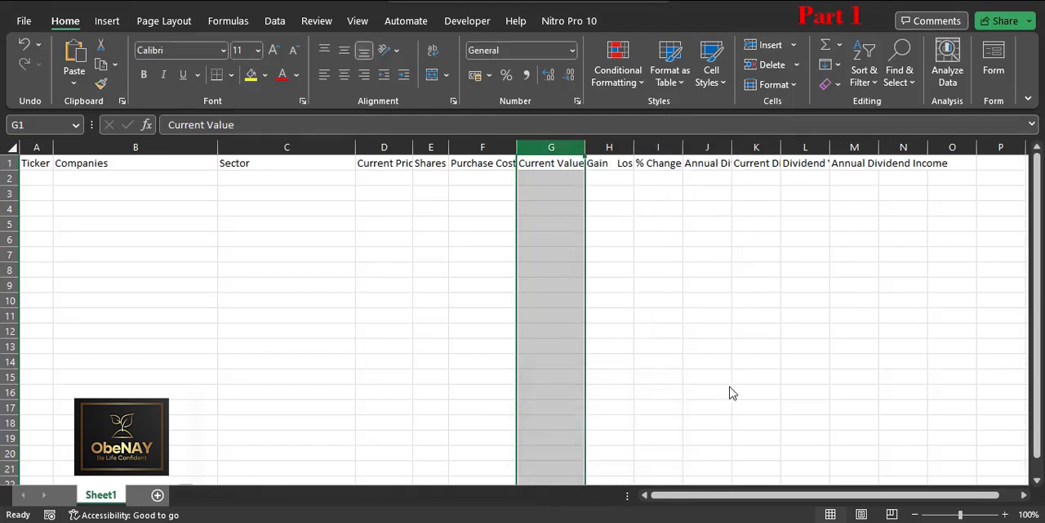
Step: Set the Gain Loss column's width to 10
left_click(602, 148)
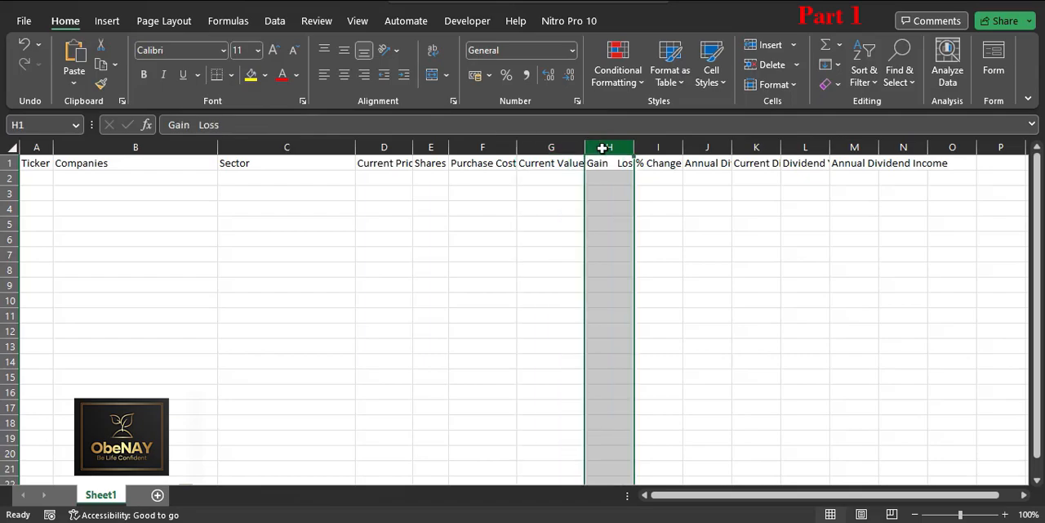
left_click(627, 145)
right_click(626, 147)
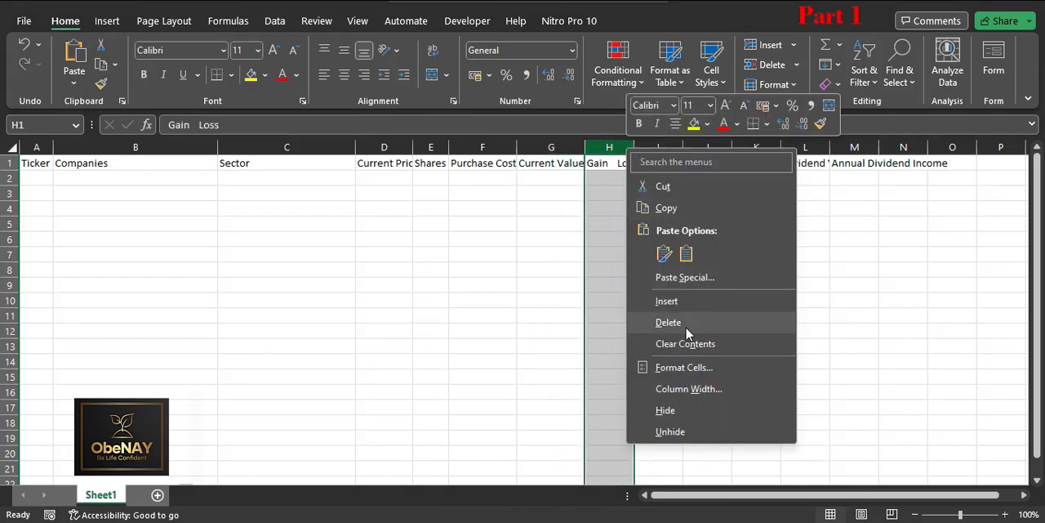
left_click(679, 389)
type("10")
key("Return")
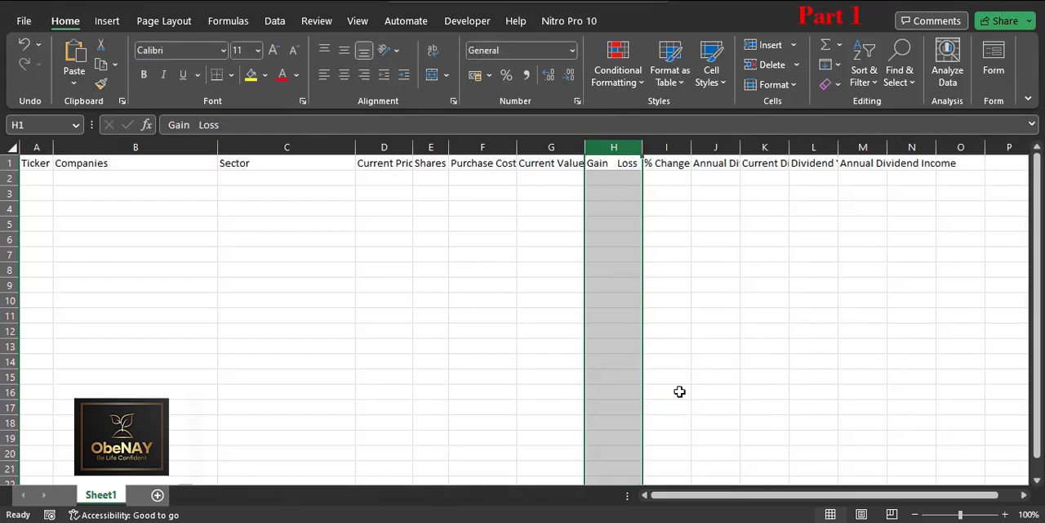
Step: Set the width of the % Change column to 10
right_click(676, 147)
left_click(726, 387)
type("1")
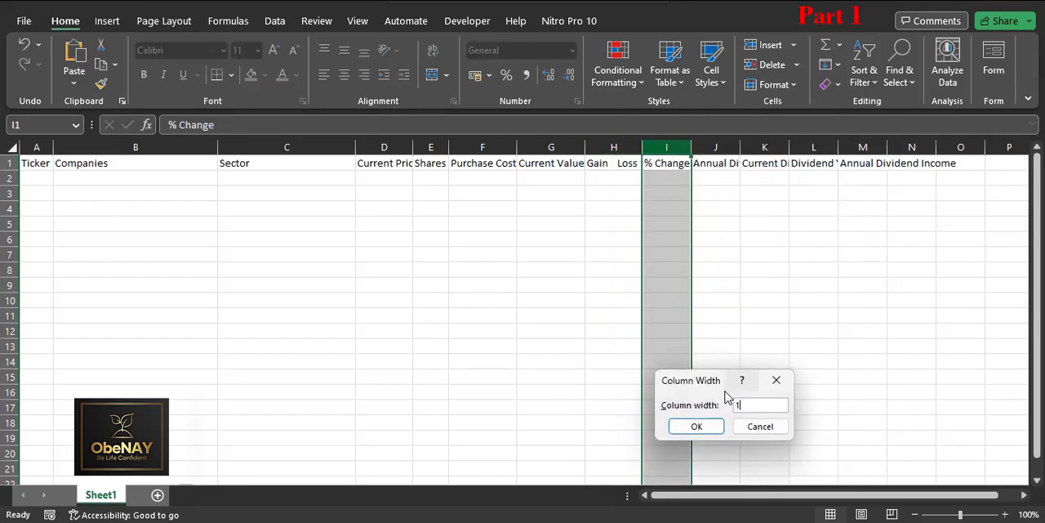
type("0")
key("Return")
Step: Set the Annual Dividend Per Share column's width to 10
left_click(725, 145)
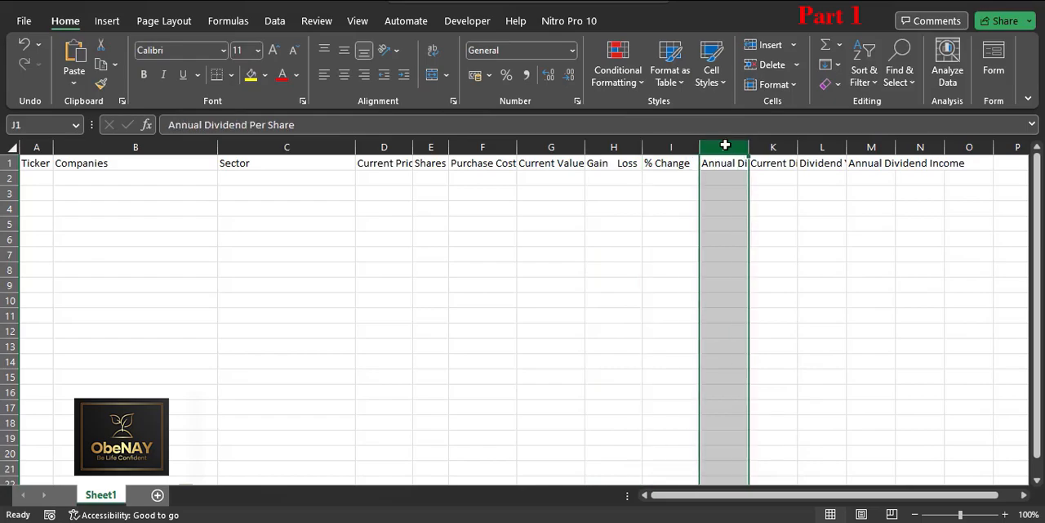
right_click(725, 146)
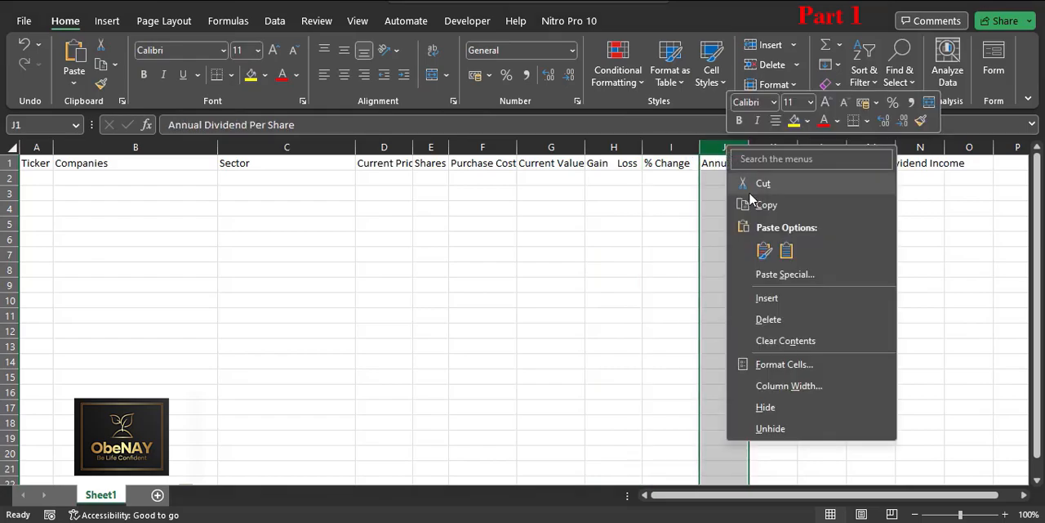
left_click(743, 386)
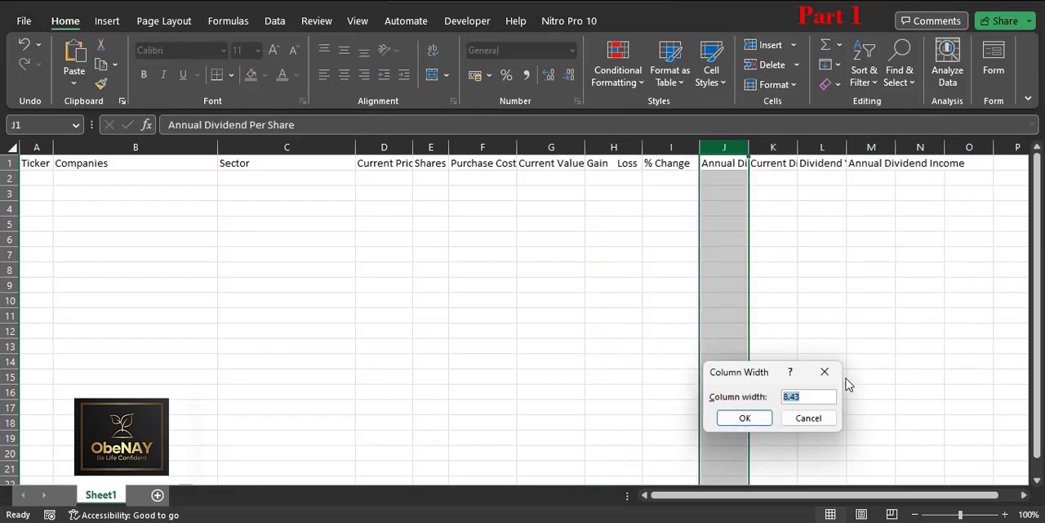
type("10")
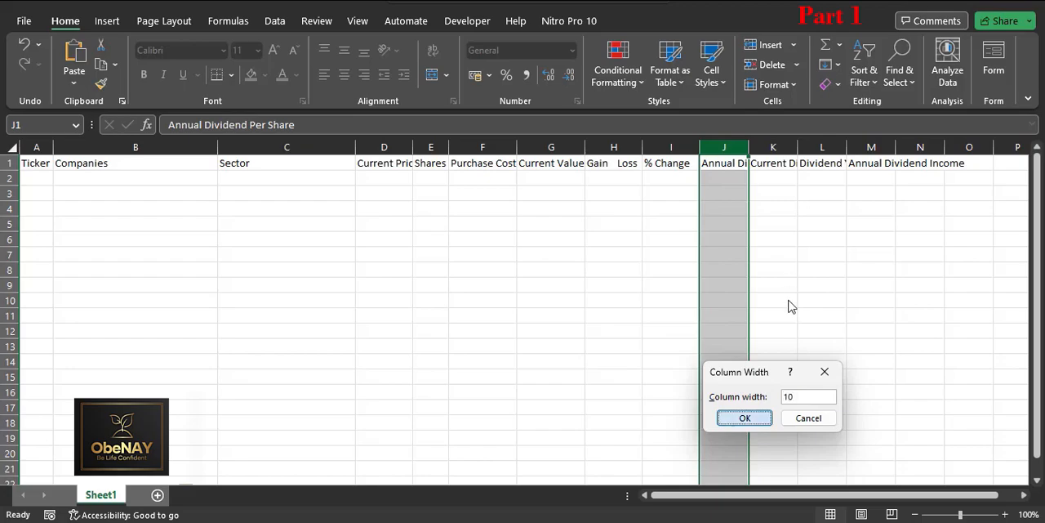
key("Return")
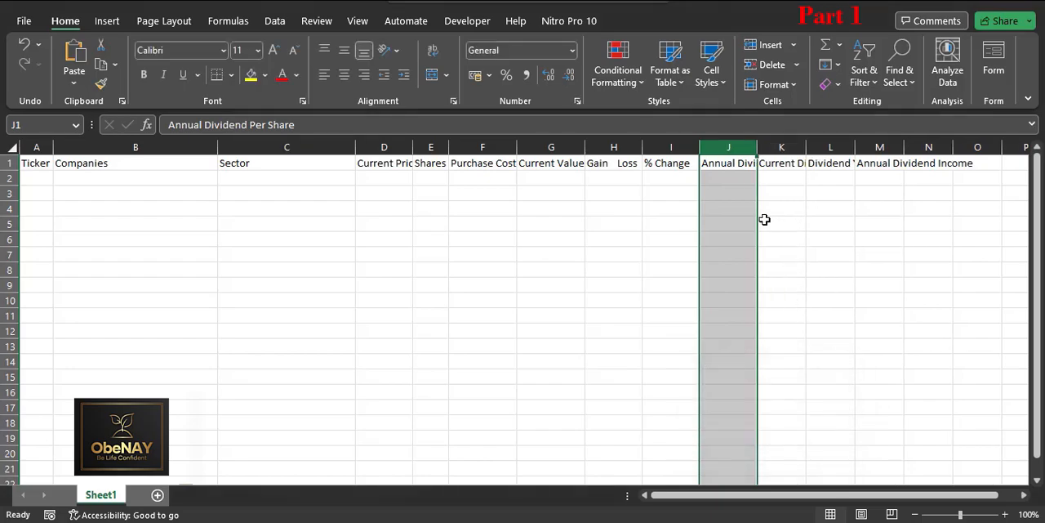
Step: Set the width of the Current Dividend Yield Per Share column to 10
left_click(785, 145)
right_click(783, 147)
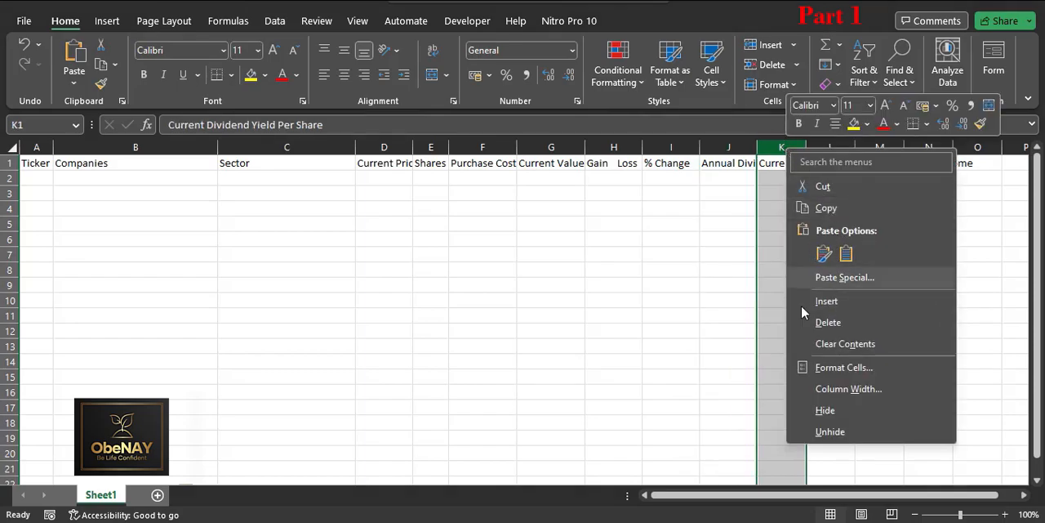
left_click(841, 389)
type("10")
key("Return")
Step: Set the width of columns L through N to 10 in one go
left_click_drag(849, 150, 917, 149)
right_click(918, 150)
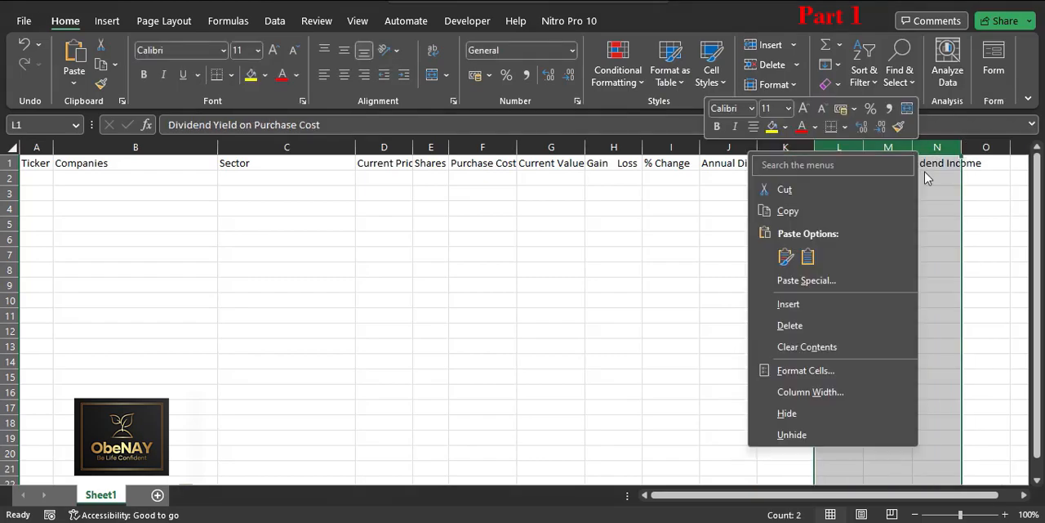
left_click(803, 391)
type("10")
key("Return")
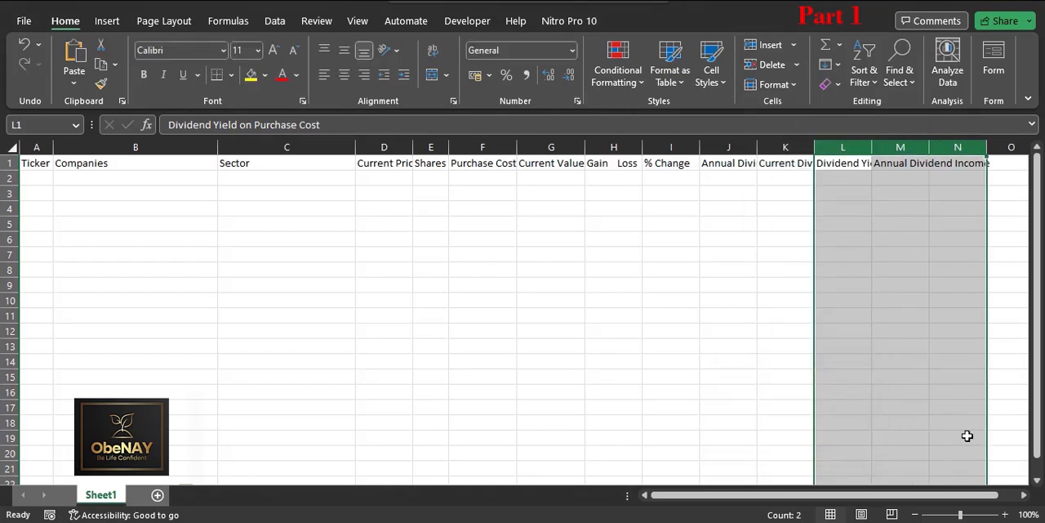
Step: Enter the headers Ex-Dividend Date in O1 and Payment Date in P1
left_click(992, 164)
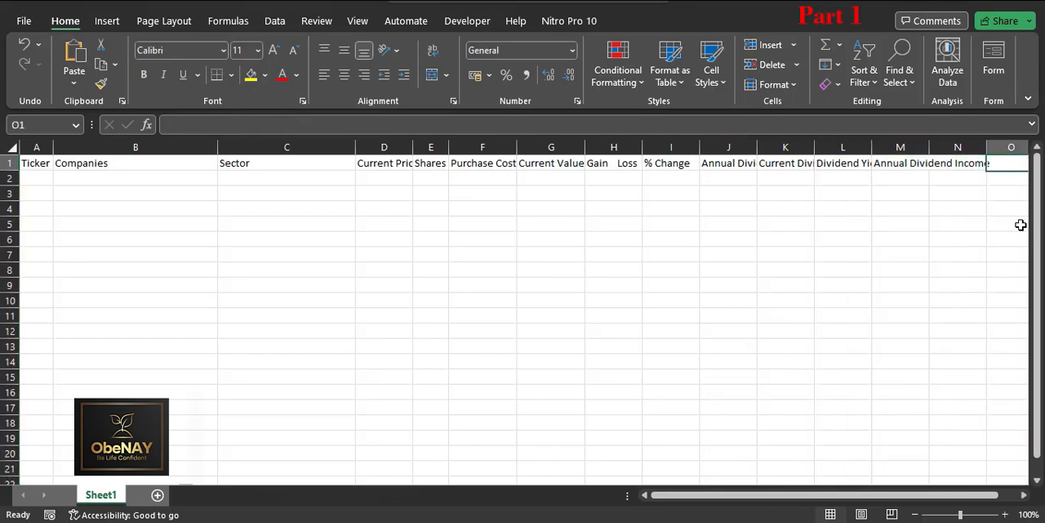
type("Ex-Divid")
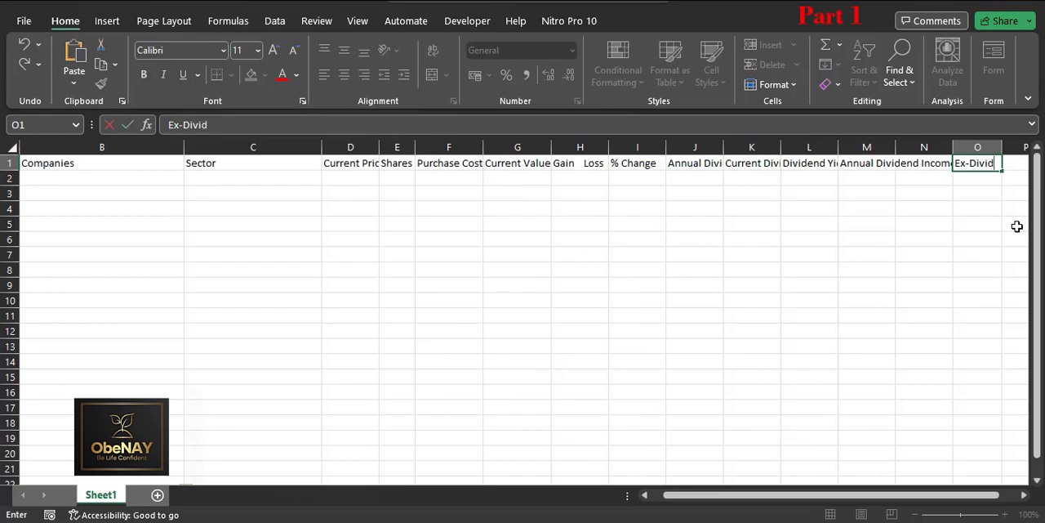
type("end Date")
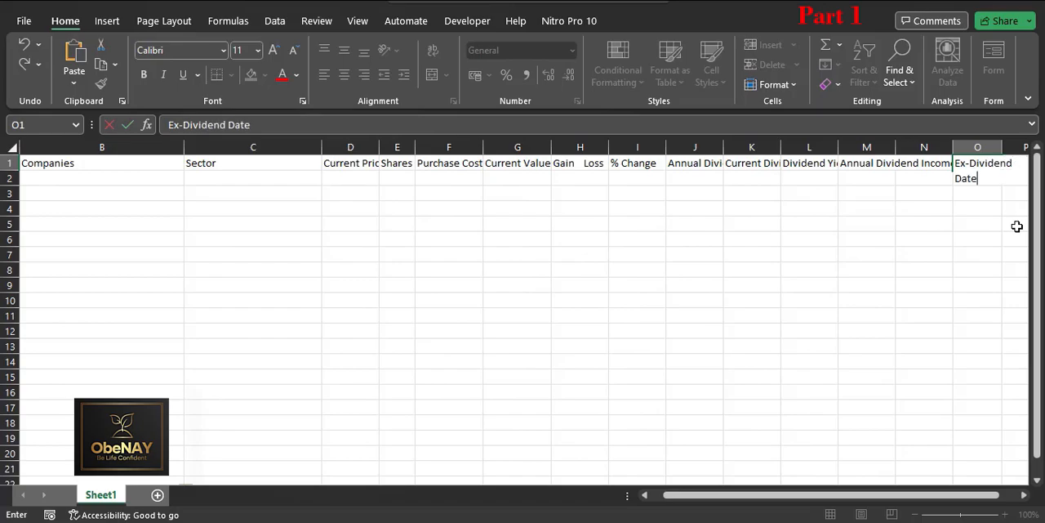
key("Tab")
type("Paymen")
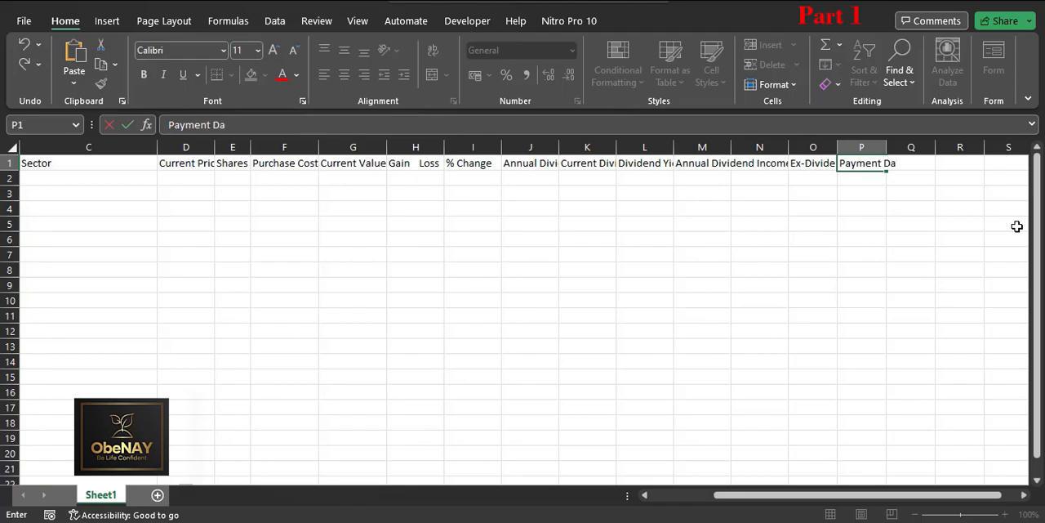
key("Return")
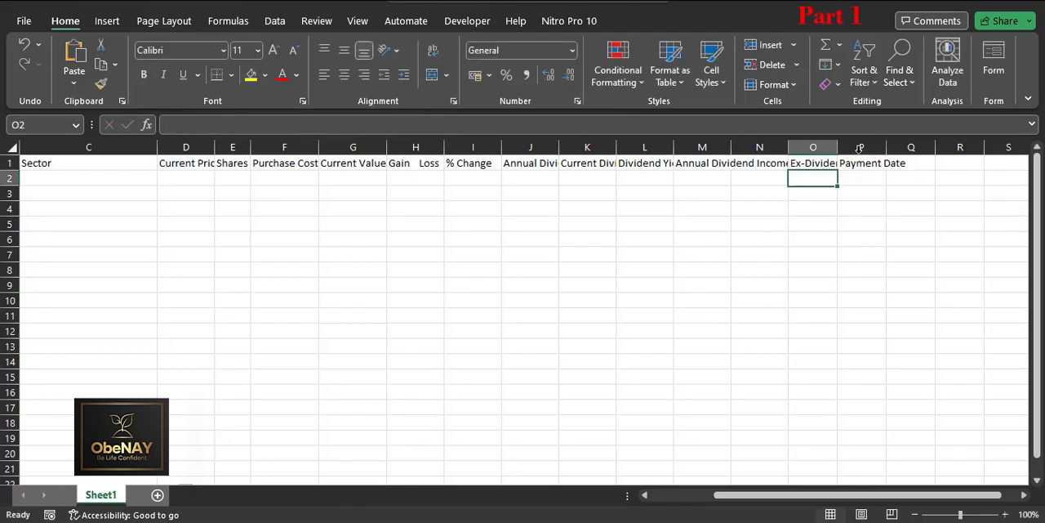
Step: Set the width of columns O and P, the Ex-Dividend Date and Payment Date columns, to 12
left_click(829, 142)
left_click_drag(821, 141, 844, 144)
right_click(847, 144)
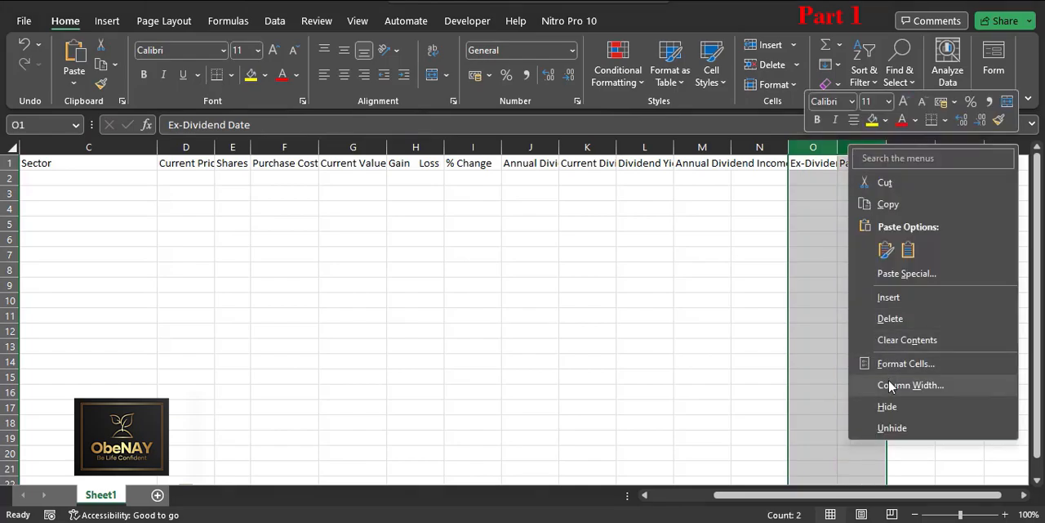
left_click(890, 386)
type("12")
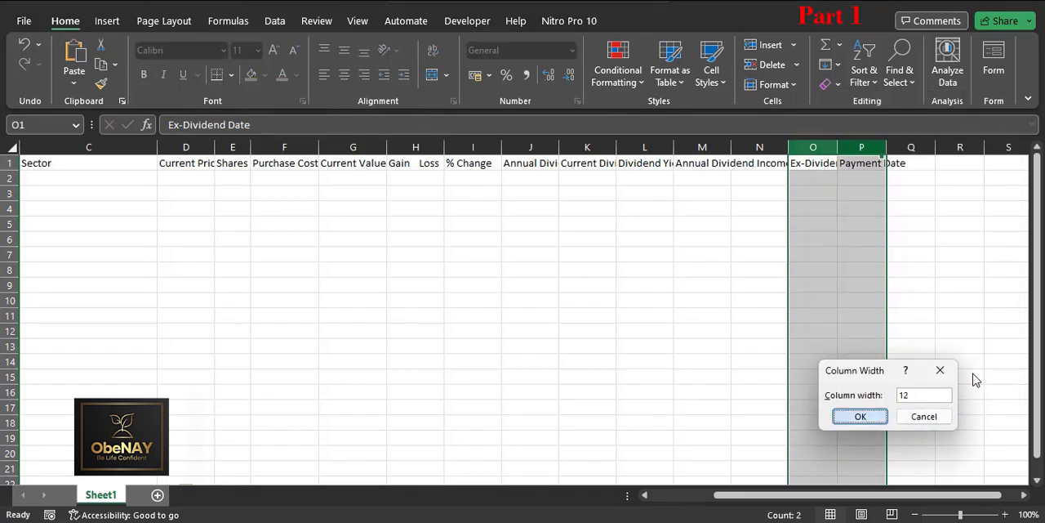
key("Return")
left_click(957, 359)
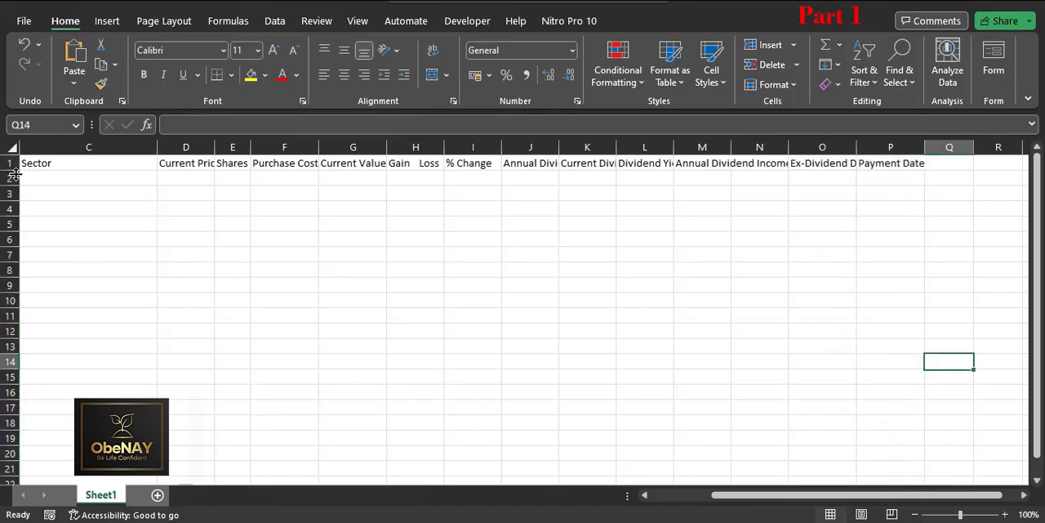
Step: Make row 1 taller and format all its headers centred horizontally and vertically with wrapped text
left_click_drag(6, 170, 7, 199)
left_click(117, 171)
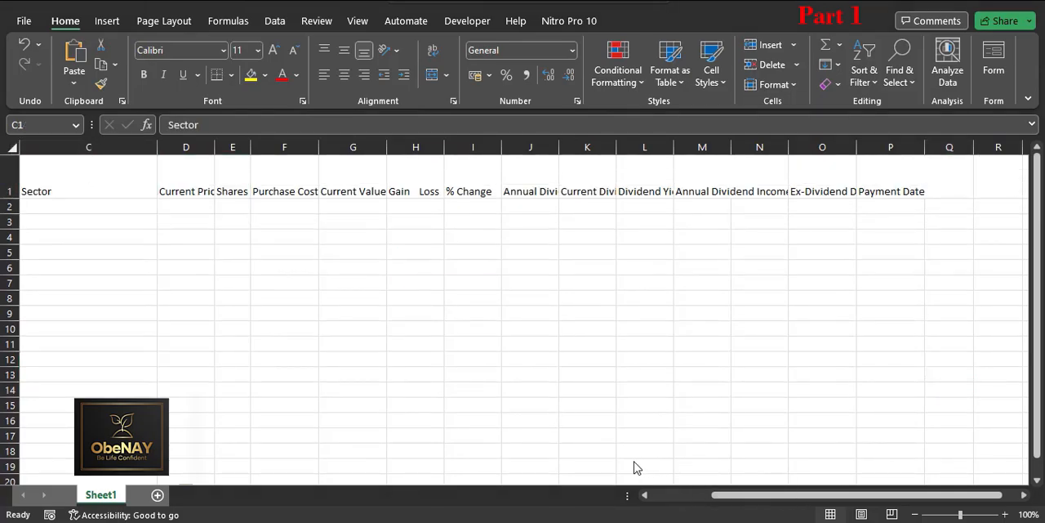
left_click_drag(779, 500, 659, 501)
left_click_drag(35, 172, 906, 175)
left_click(346, 57)
left_click(344, 74)
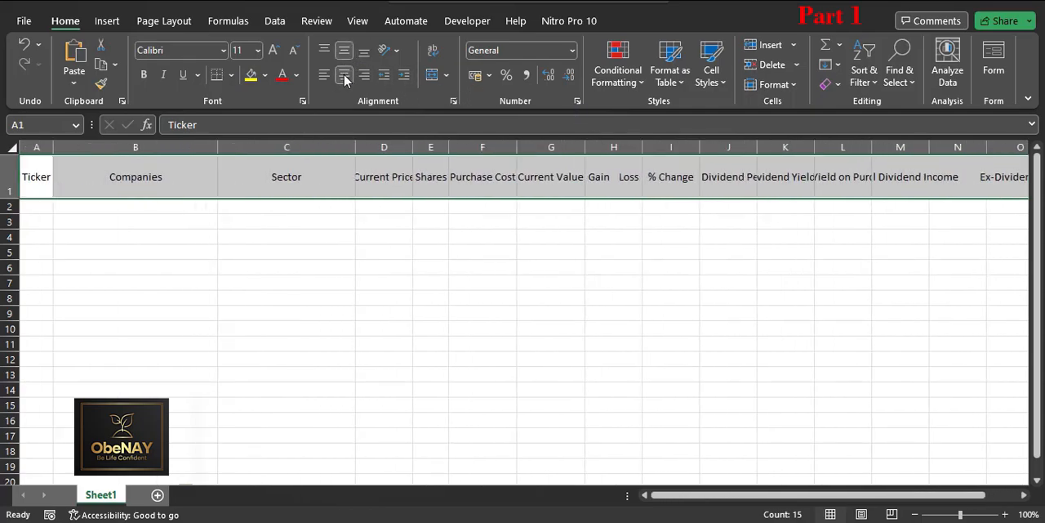
left_click(433, 52)
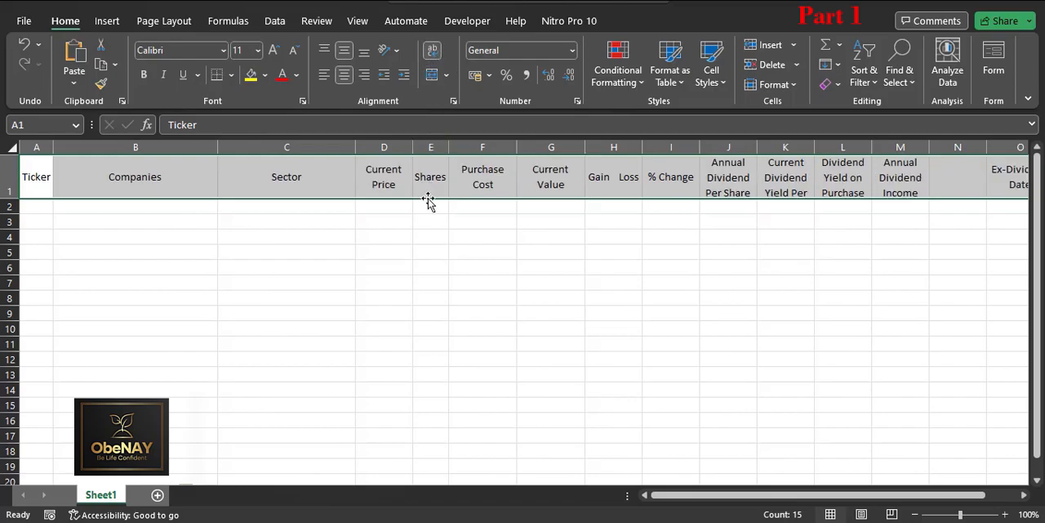
left_click(370, 261)
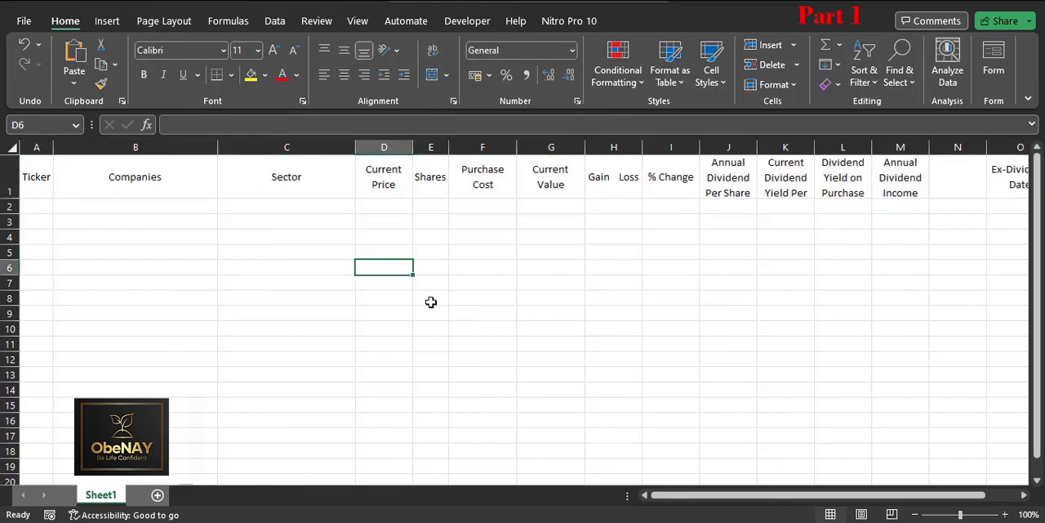
Step: Increase the height of row 1 until all lines of the longest wrapped headers fit
left_click_drag(694, 498, 776, 504)
left_click_drag(7, 199, 6, 204)
left_click(8, 194)
right_click(8, 195)
left_click(56, 430)
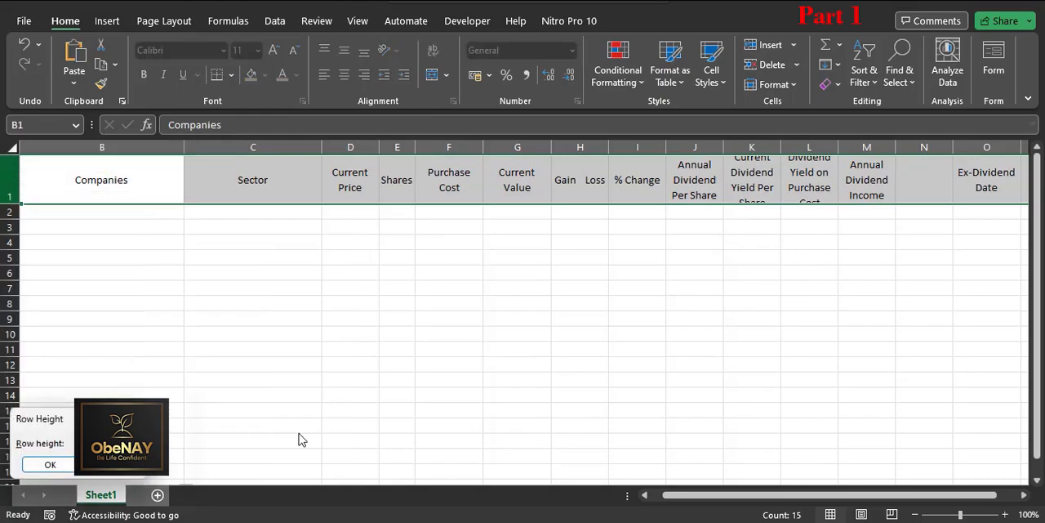
key("Return")
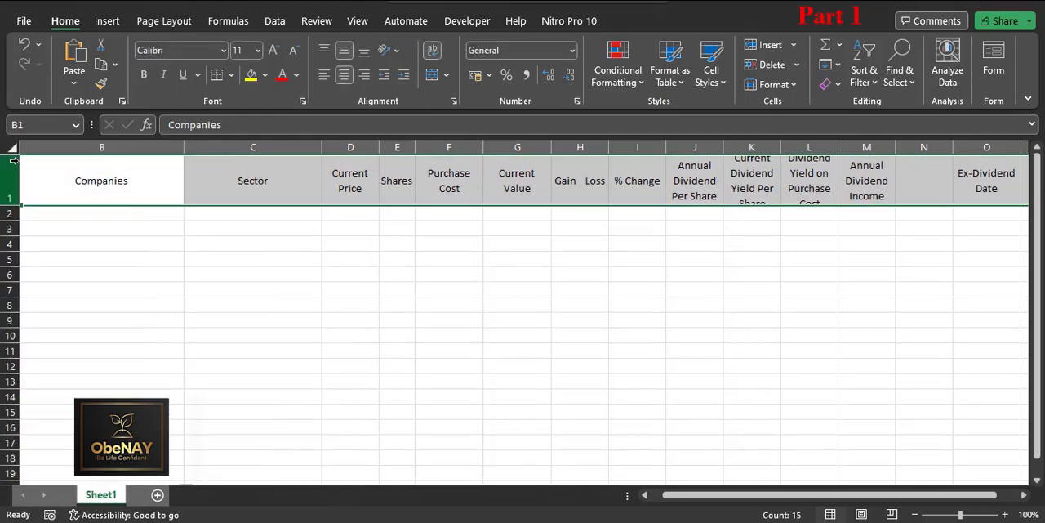
right_click(24, 195)
left_click(82, 403)
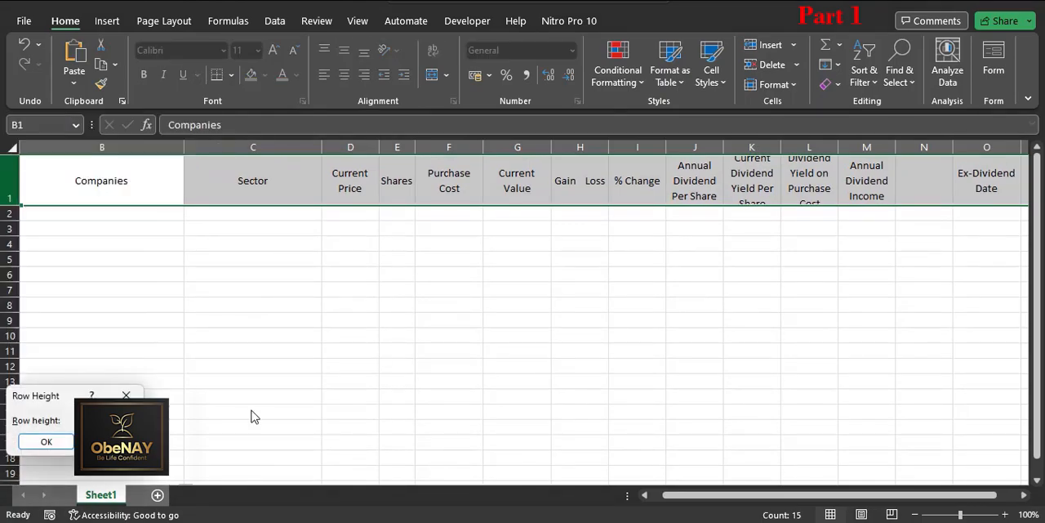
key("Return")
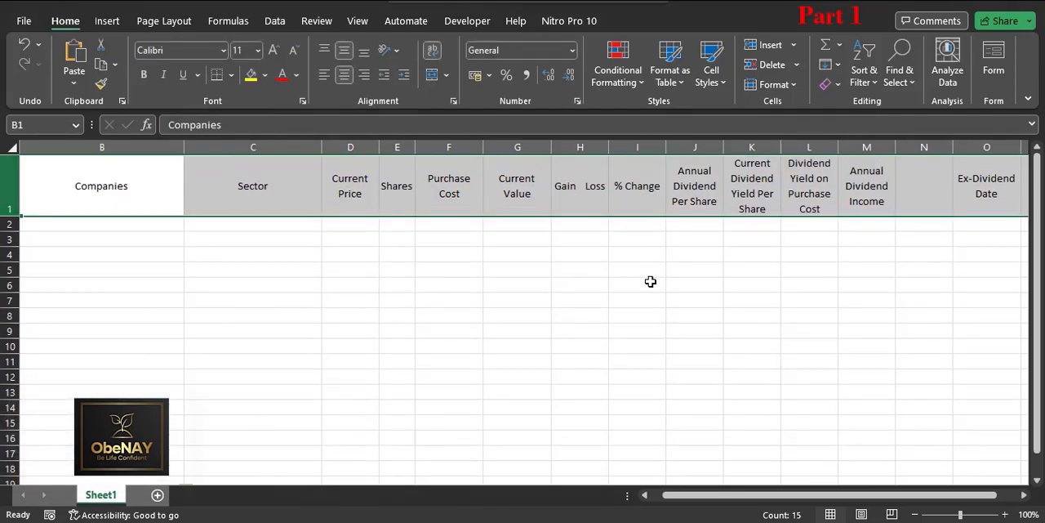
left_click(689, 292)
Step: Delete the empty column N between Annual Dividend Income and Ex-Dividend Date
left_click_drag(852, 494, 872, 495)
left_click(858, 148)
right_click(856, 148)
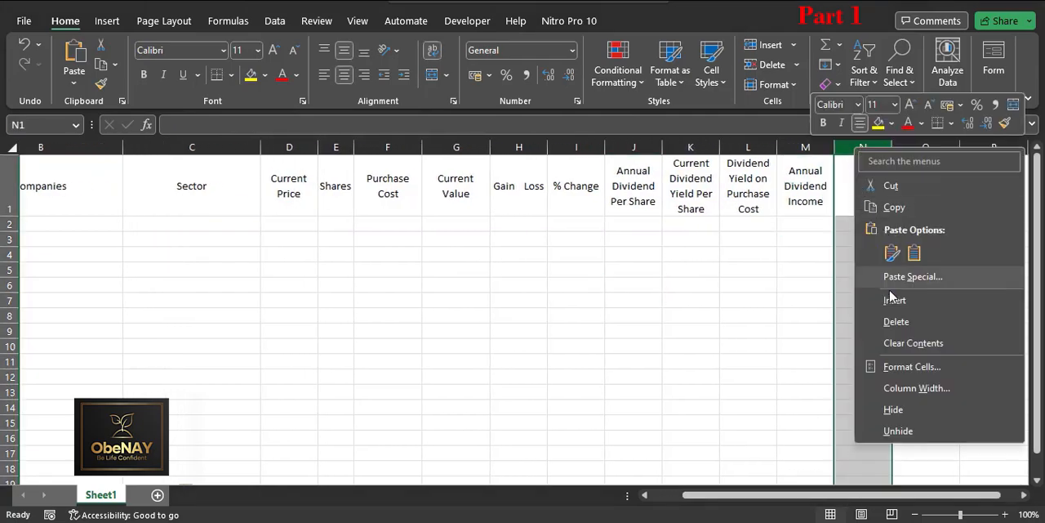
left_click(896, 322)
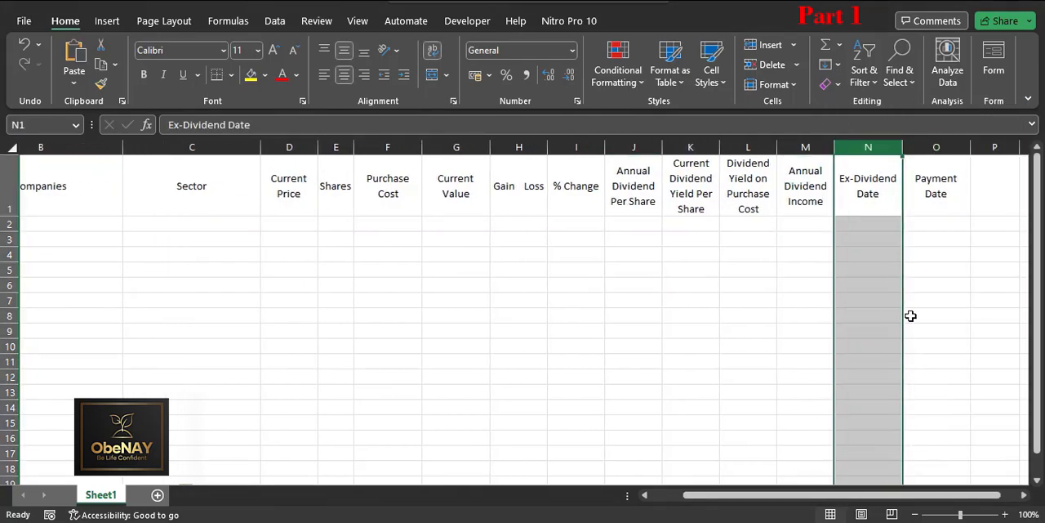
left_click_drag(872, 500, 799, 500)
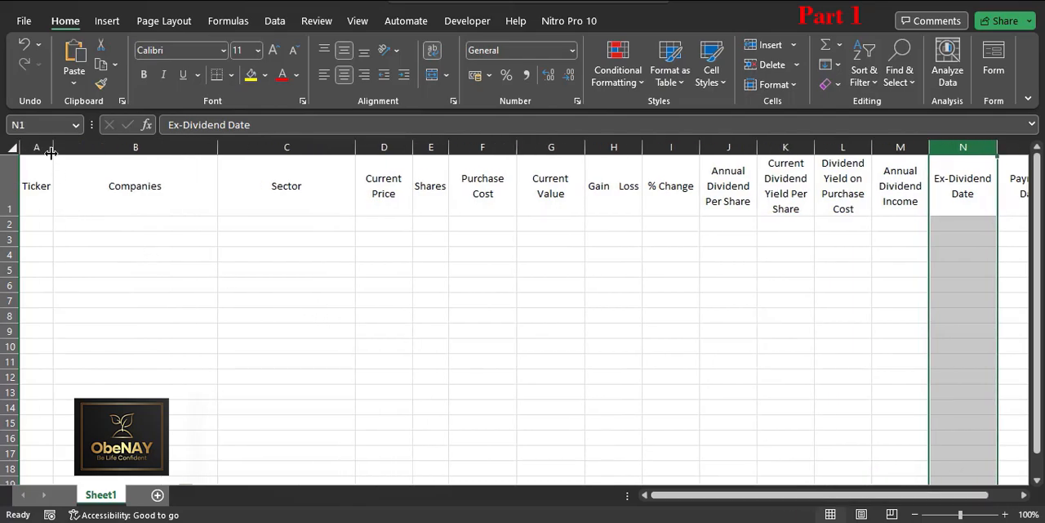
Step: Enter the sample text RRRR in A2 to test the Ticker column's width
left_click(35, 222)
type("rrr")
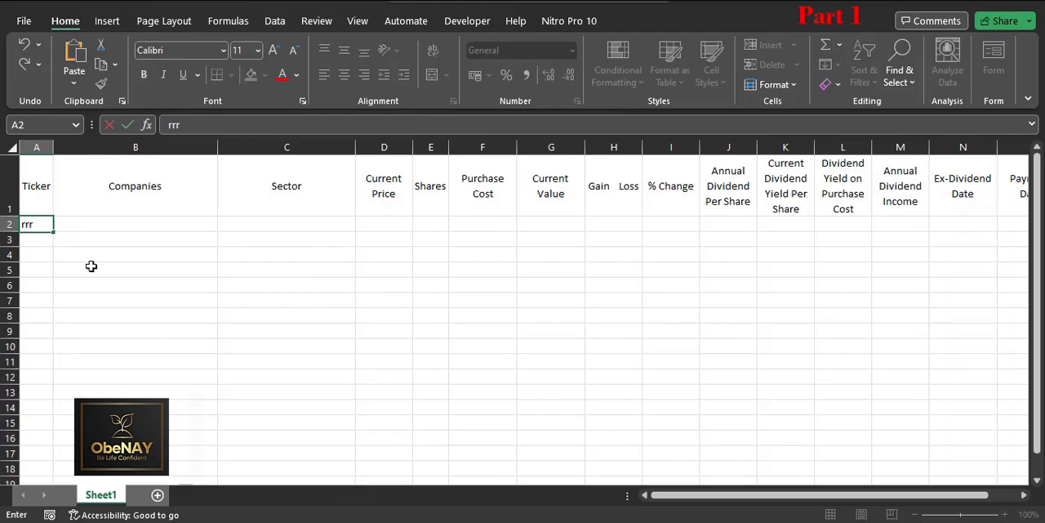
type("RRRR")
left_click(91, 266)
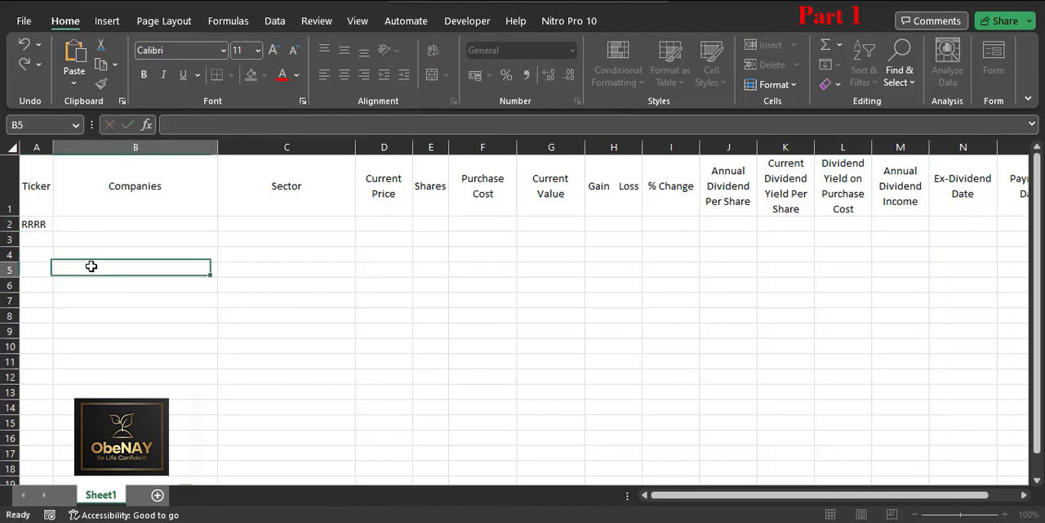
Step: Widen the Ticker column slightly and clear the sample text from A2
left_click_drag(55, 151, 55, 151)
right_click(36, 148)
left_click(86, 390)
left_click(69, 423)
left_click(37, 224)
key("Delete")
left_click(110, 279)
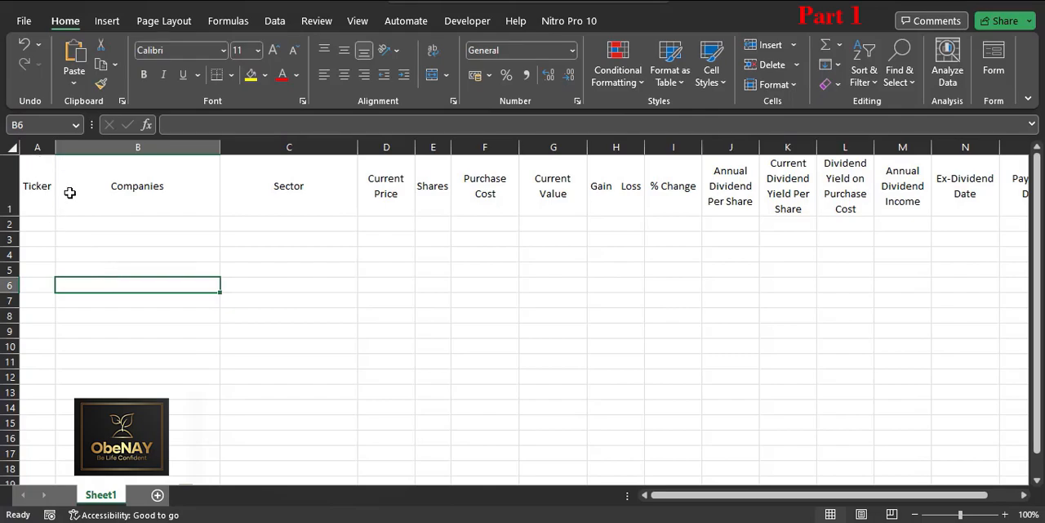
Step: Format the range from A1 through column P as a table with headers, using Green, Table Style Light 14
left_click_drag(51, 196, 884, 402)
left_click_drag(1035, 427, 1026, 168)
scroll(933, 318, "down", 16)
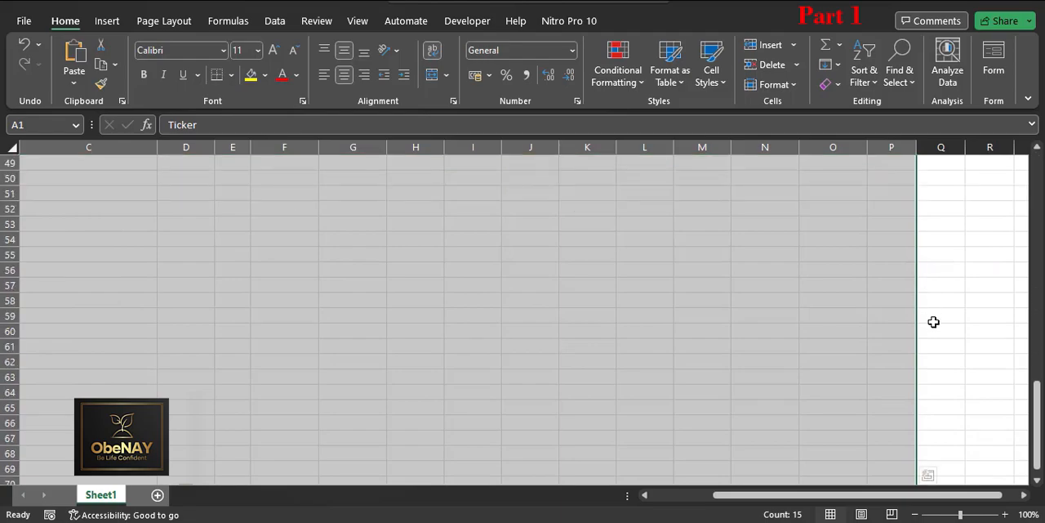
scroll(933, 324, "up", 16)
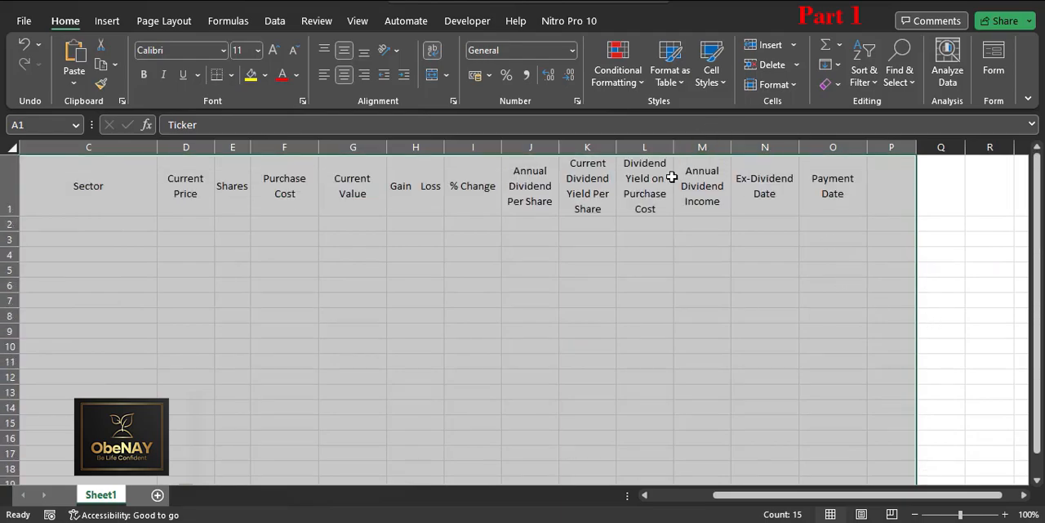
left_click(681, 82)
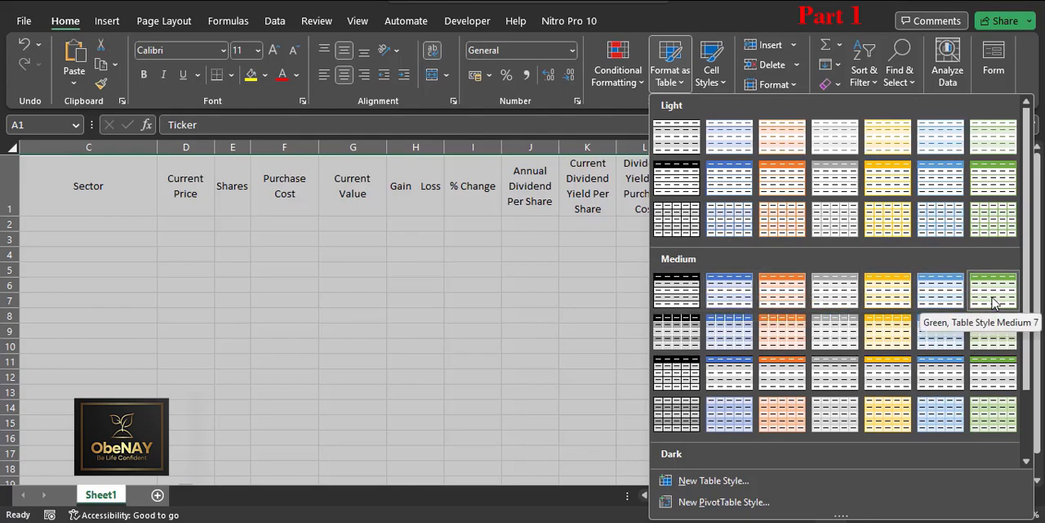
left_click(986, 188)
left_click(324, 368)
left_click(356, 380)
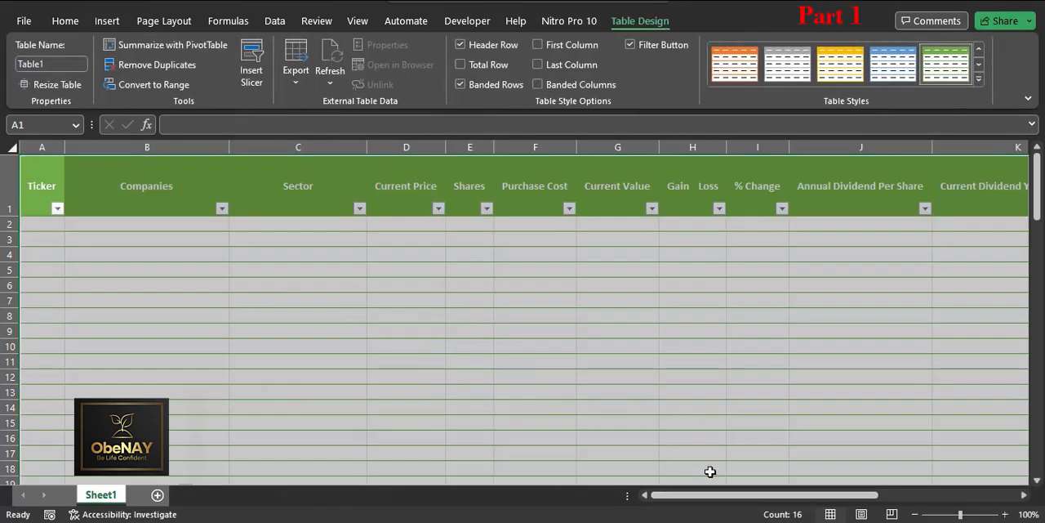
left_click(723, 378)
Step: Delete the surplus column P, headed Column1, from the end of the table
left_click_drag(789, 493, 964, 497)
right_click(995, 200)
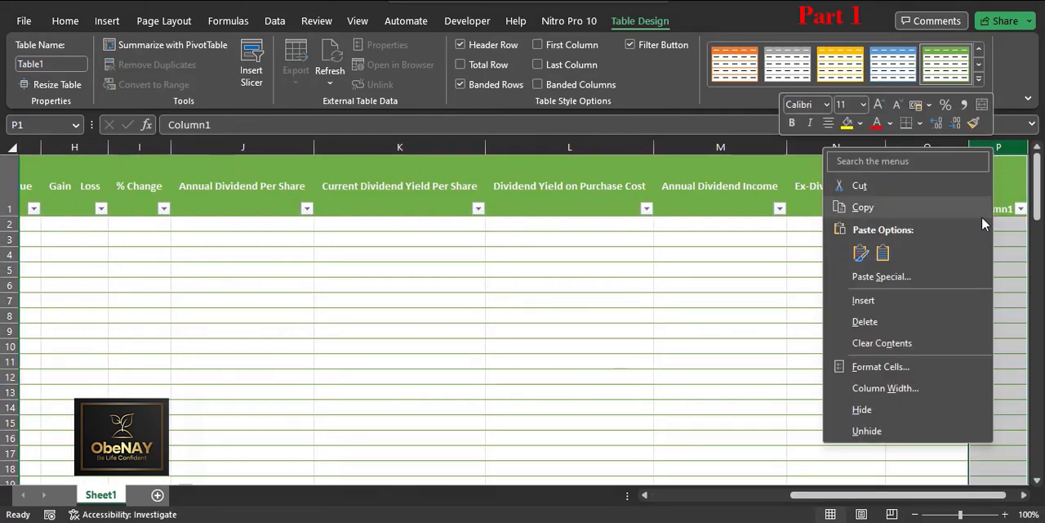
left_click(702, 317)
left_click_drag(861, 495, 692, 494)
scroll(271, 369, "down", 4)
scroll(270, 370, "up", 4)
left_click(246, 333)
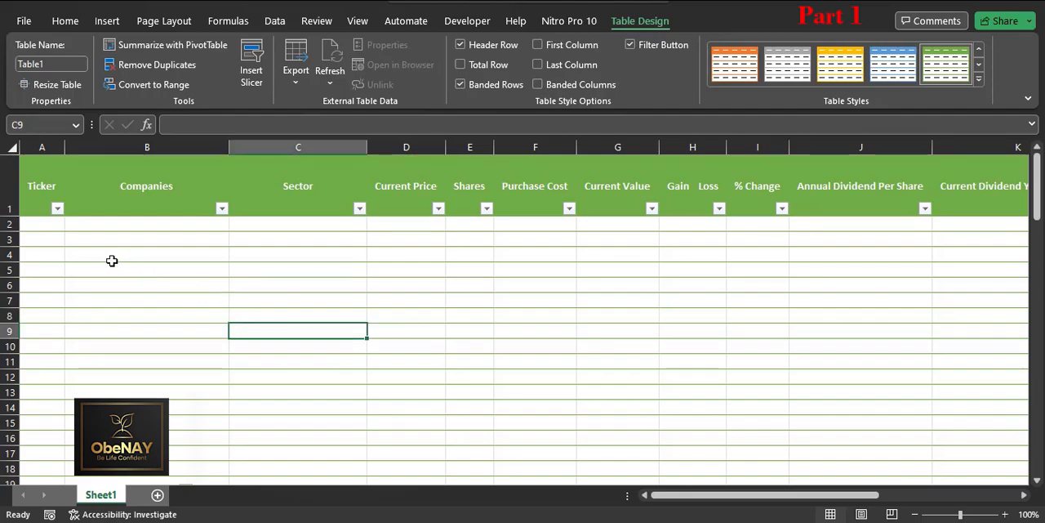
left_click(46, 227)
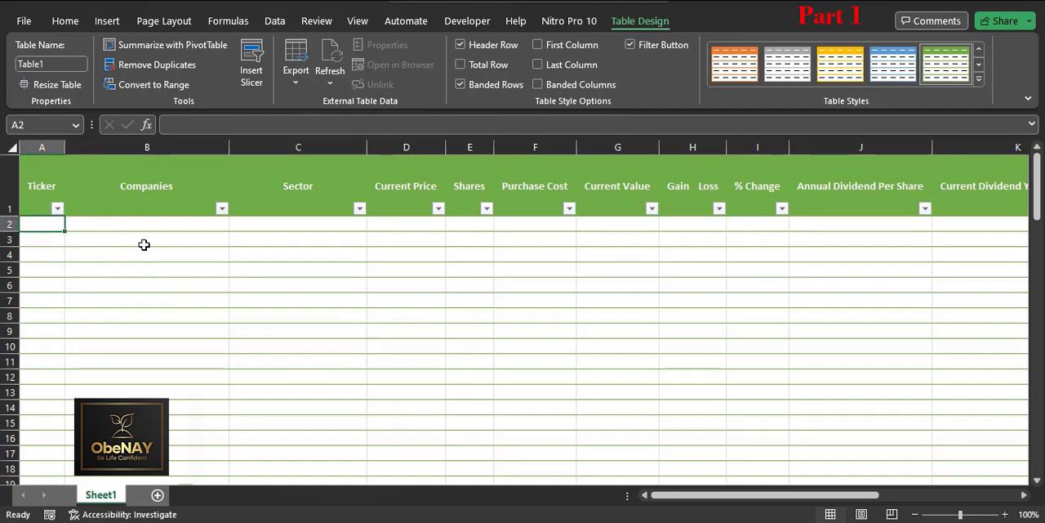
left_click(140, 204)
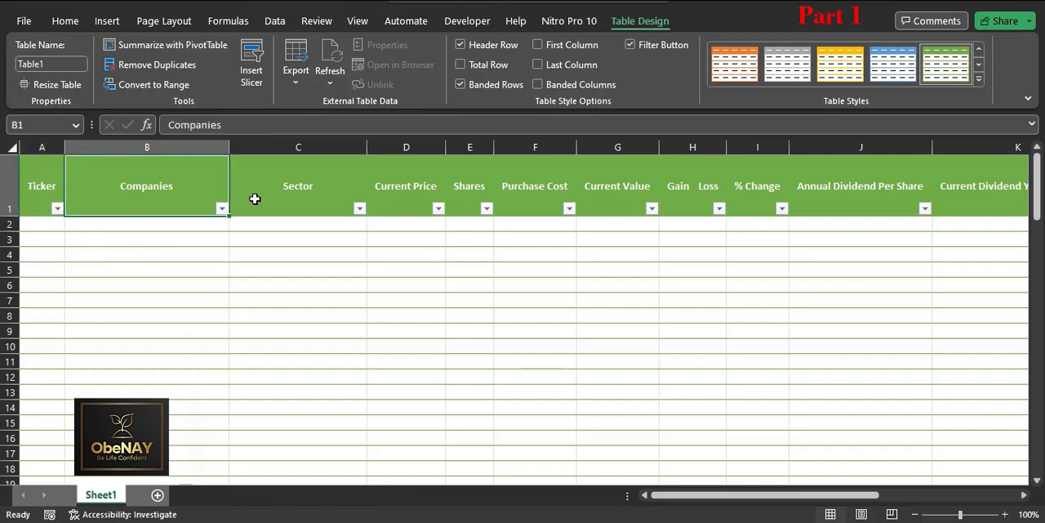
left_click(395, 183)
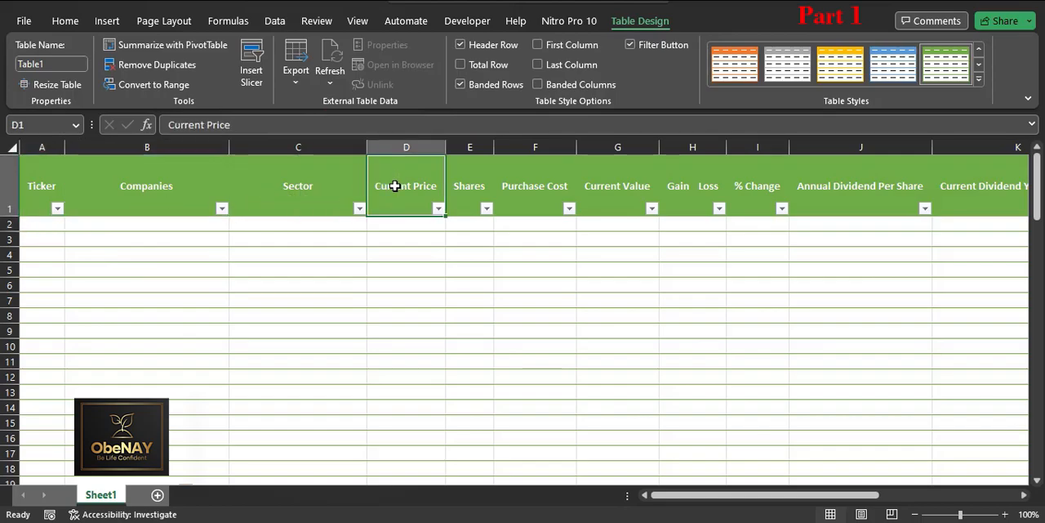
Step: Enter the ticker AAPL in A2 and again under Companies in B2
left_click(40, 222)
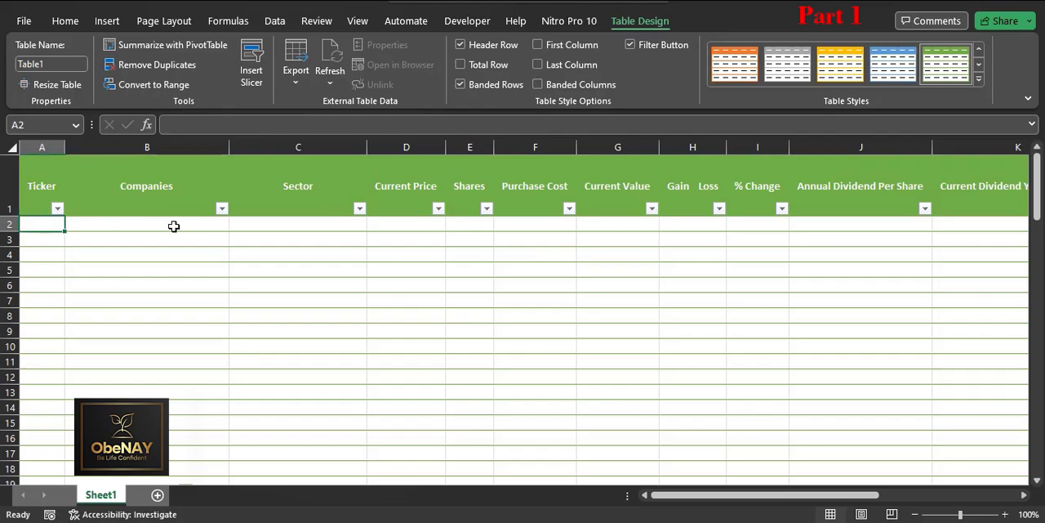
type("AAPL")
left_click(174, 227)
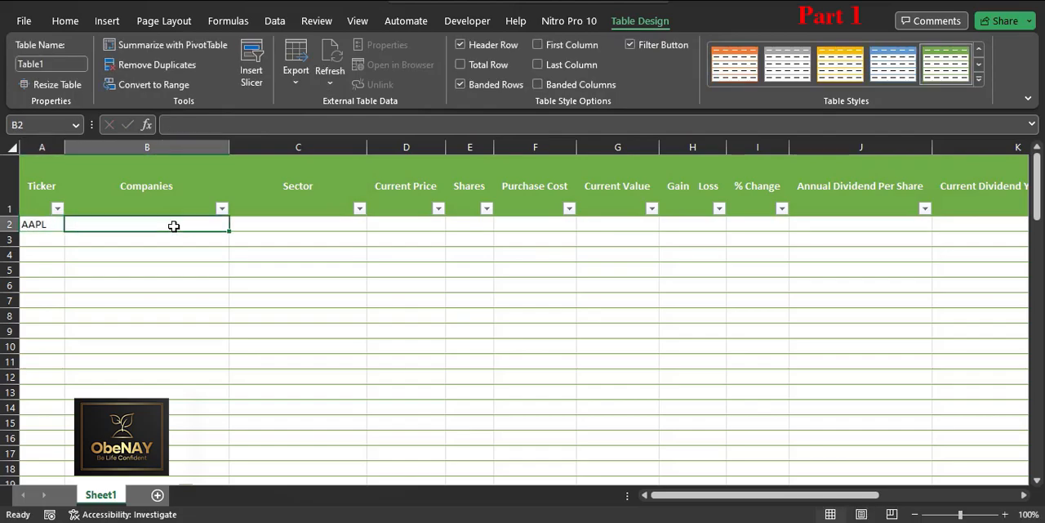
type("AAPL")
key("Tab")
left_click(180, 225)
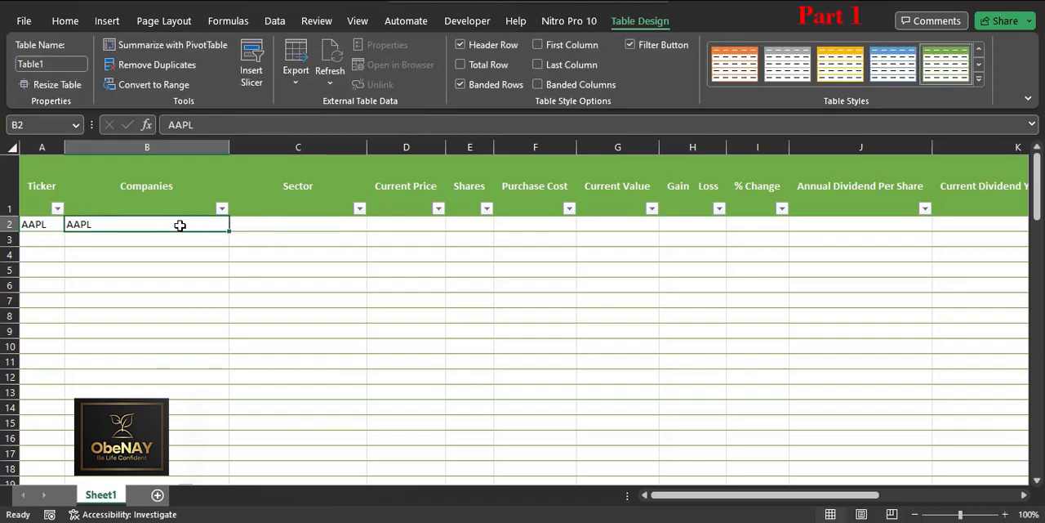
Step: Convert B2 to the Stocks data type, matching it to APPLE INC. on the Nasdaq Stock Market
left_click(66, 22)
left_click(278, 23)
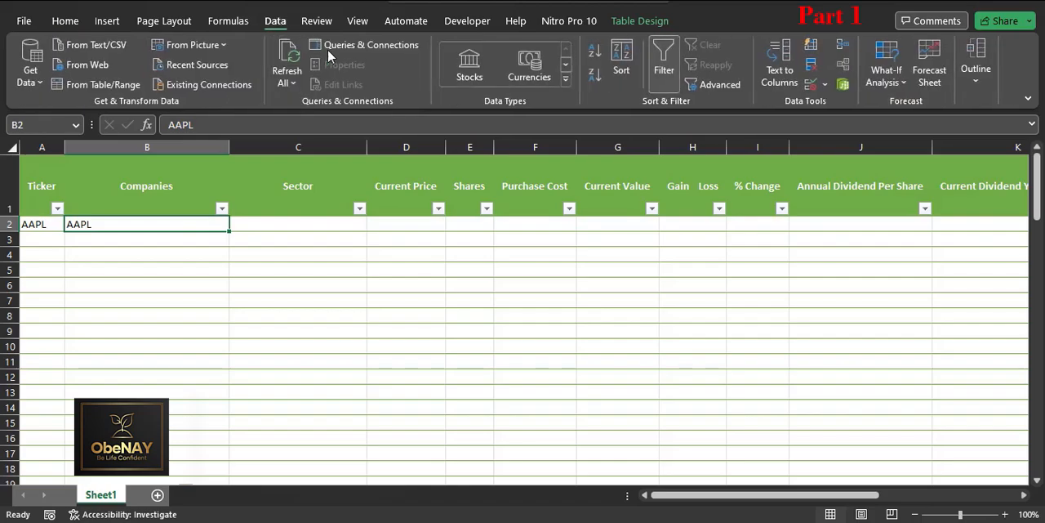
left_click(471, 74)
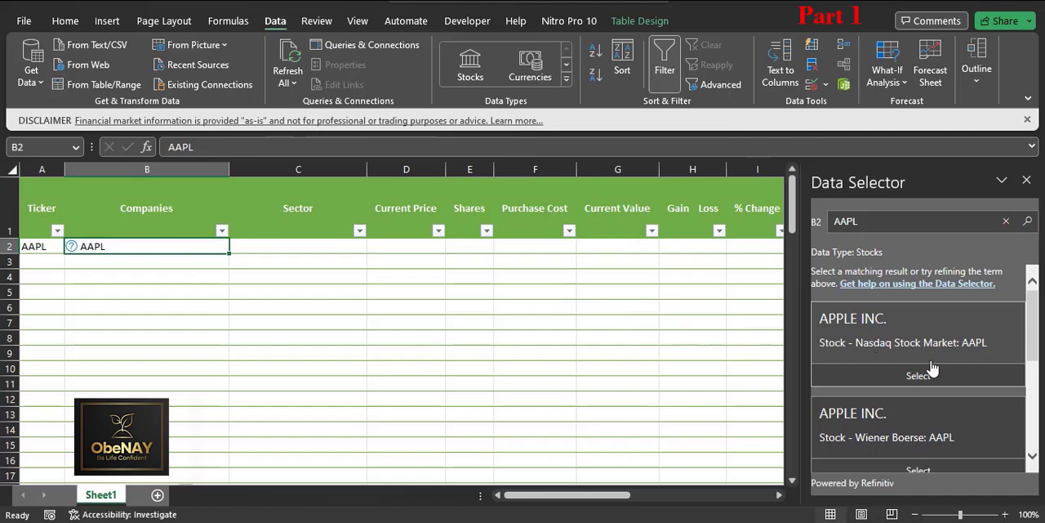
left_click(898, 371)
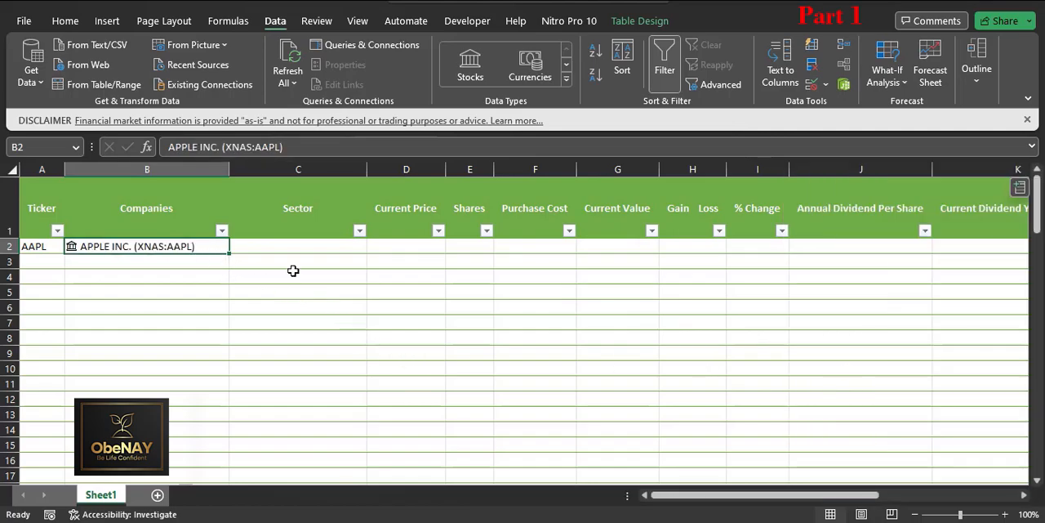
Step: Set the data validation of Sector cell C2 to allow a list
left_click(280, 247)
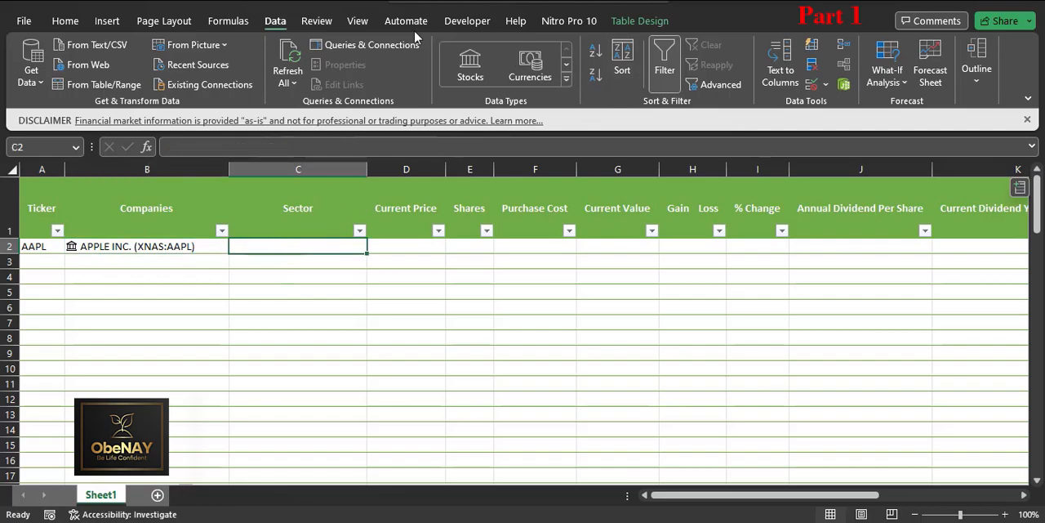
left_click(824, 85)
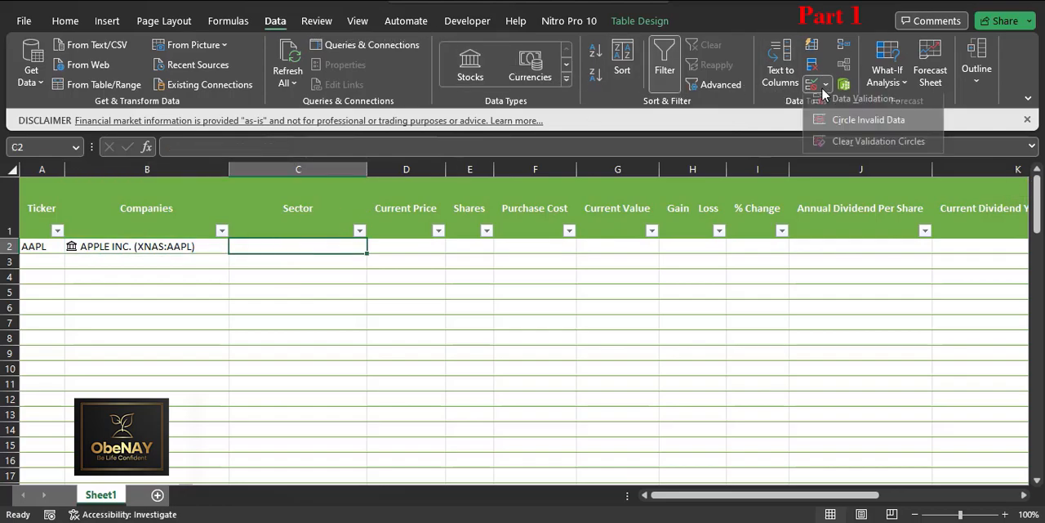
left_click(841, 106)
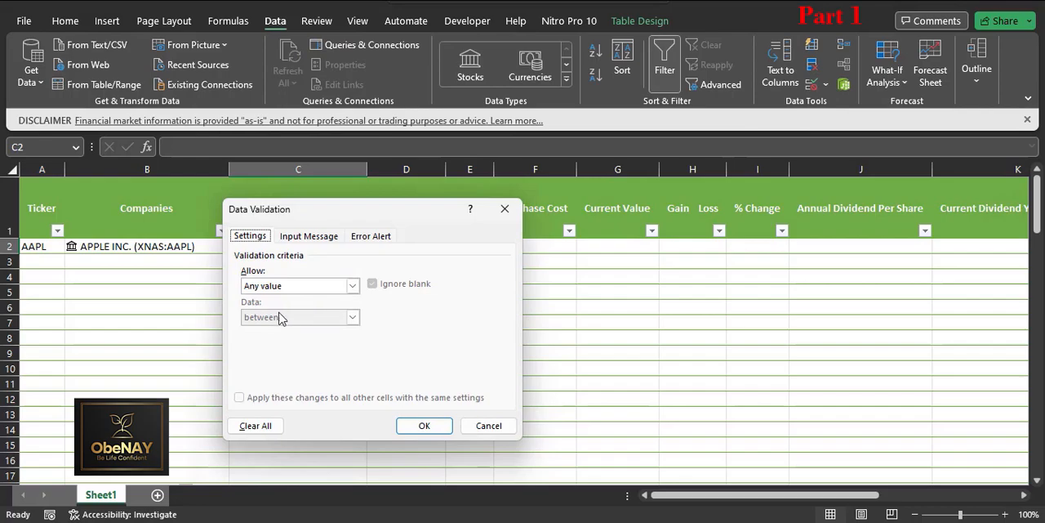
left_click(351, 285)
left_click(263, 329)
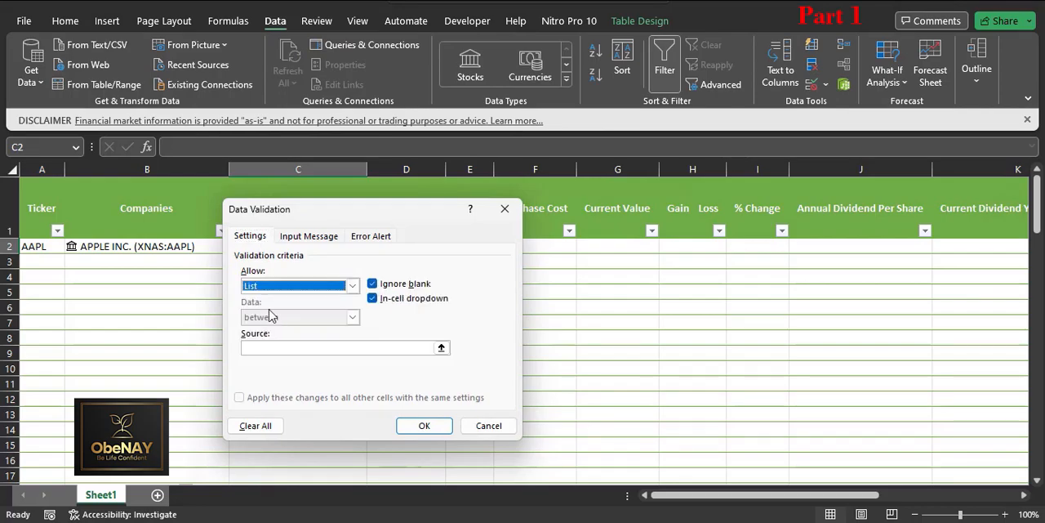
Step: Begin the validation list's source with the sectors Financial, Energy and Real Estate, separated by commas
left_click(269, 348)
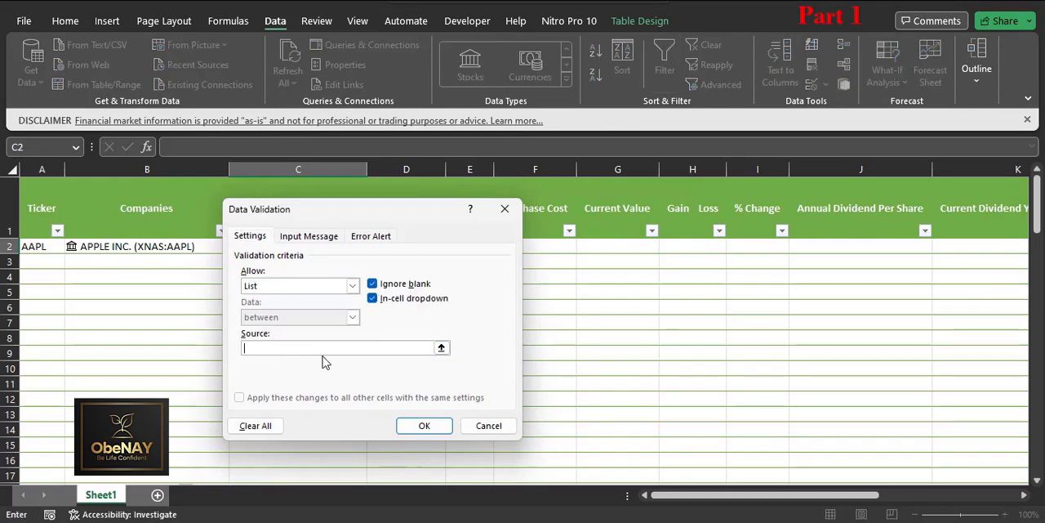
type("fINAN")
key("BackSpace")
key("BackSpace")
key("BackSpace")
key("BackSpace")
key("BackSpace")
type("Financial, Energy,")
type("Real Estate,")
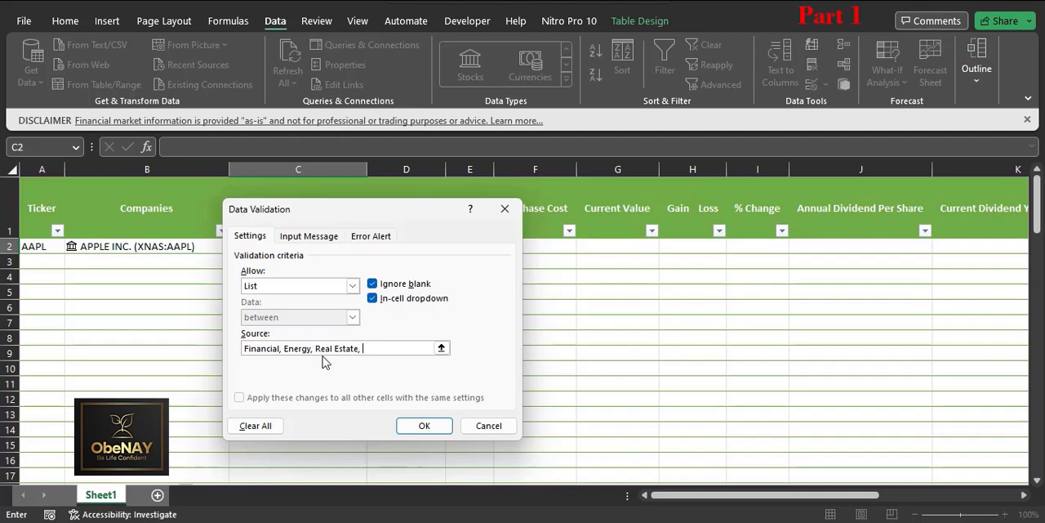
type(" Healthcare, Technology")
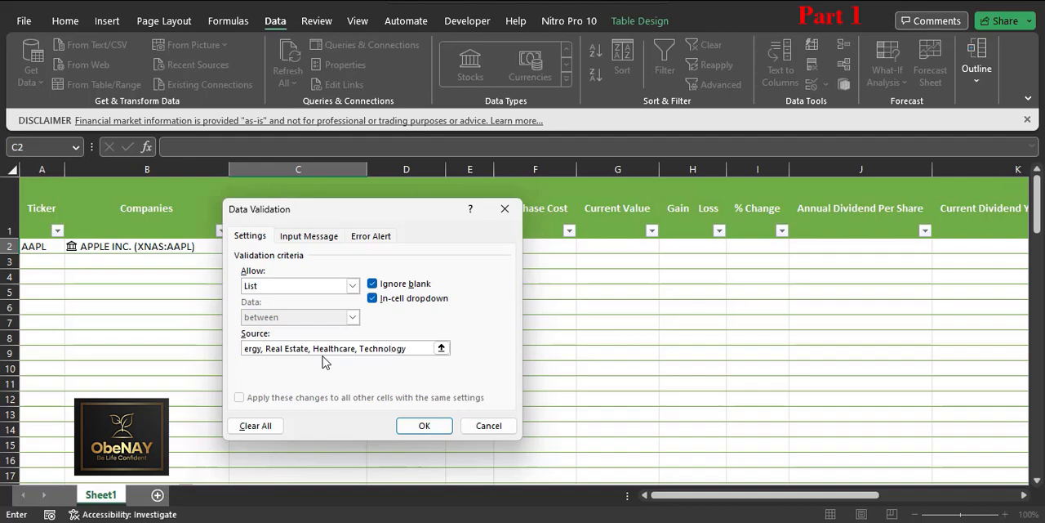
type(", Cu")
Step: Add Healthcare, Technology and Consumer Defensive to the validation list's source
key("BackSpace")
type("onsum")
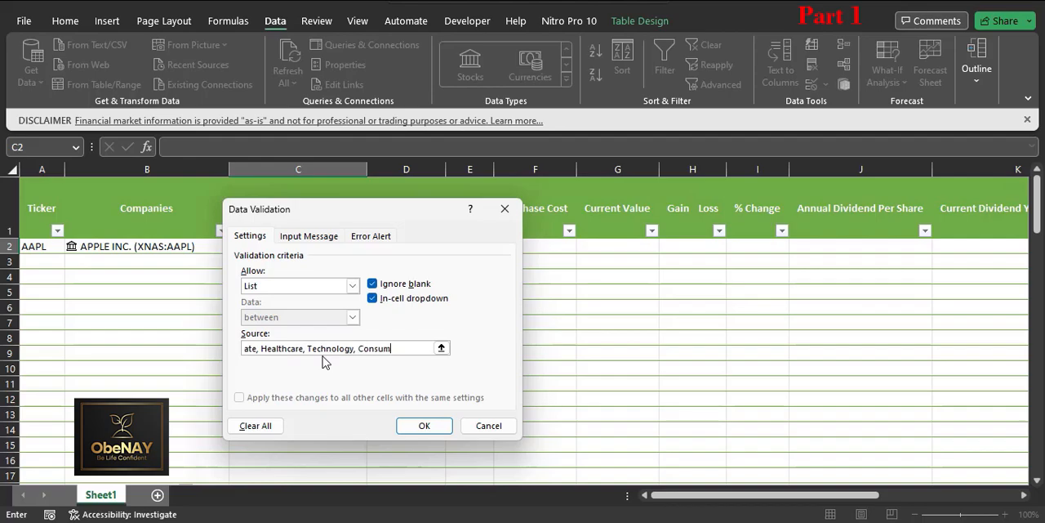
type("er Defensive")
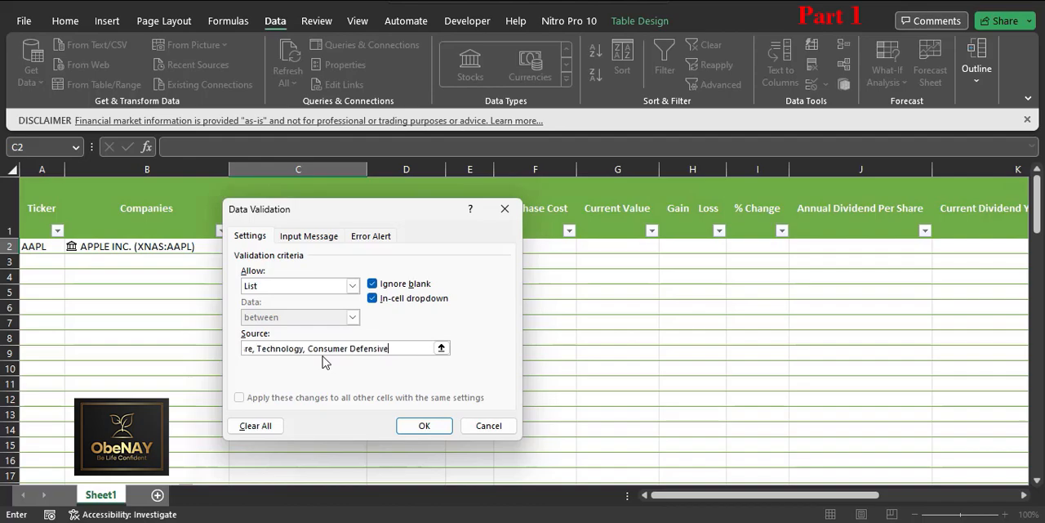
type(", Materials, ")
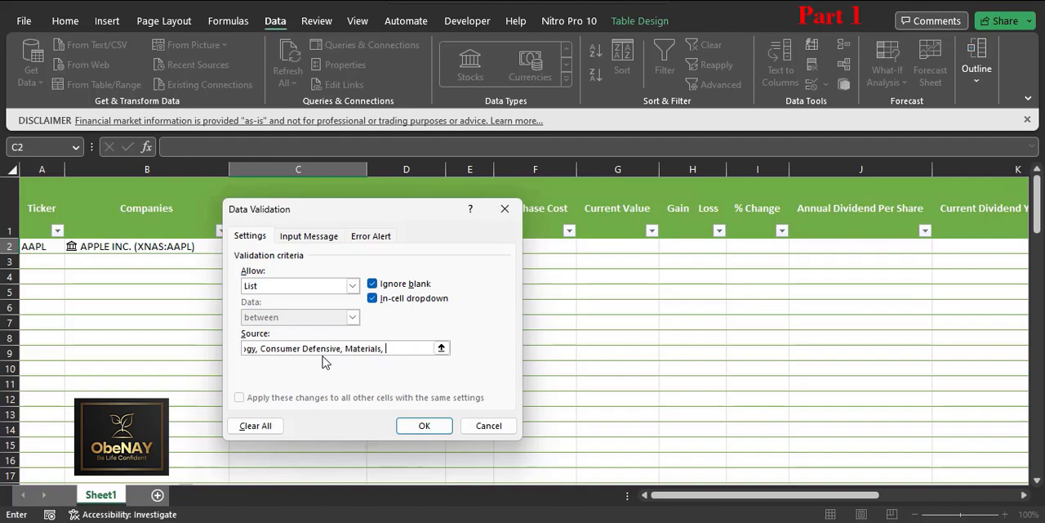
type("Communication,")
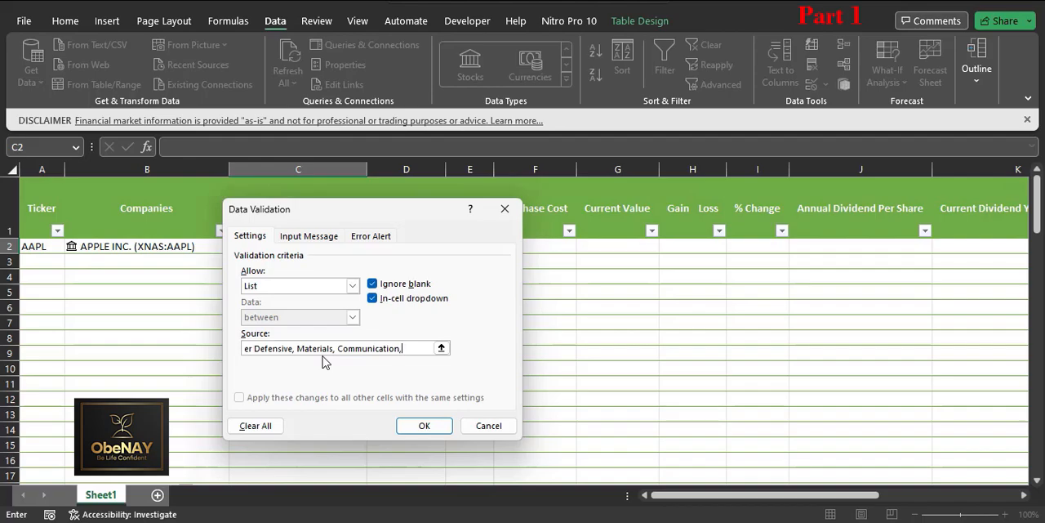
type(" Consumer")
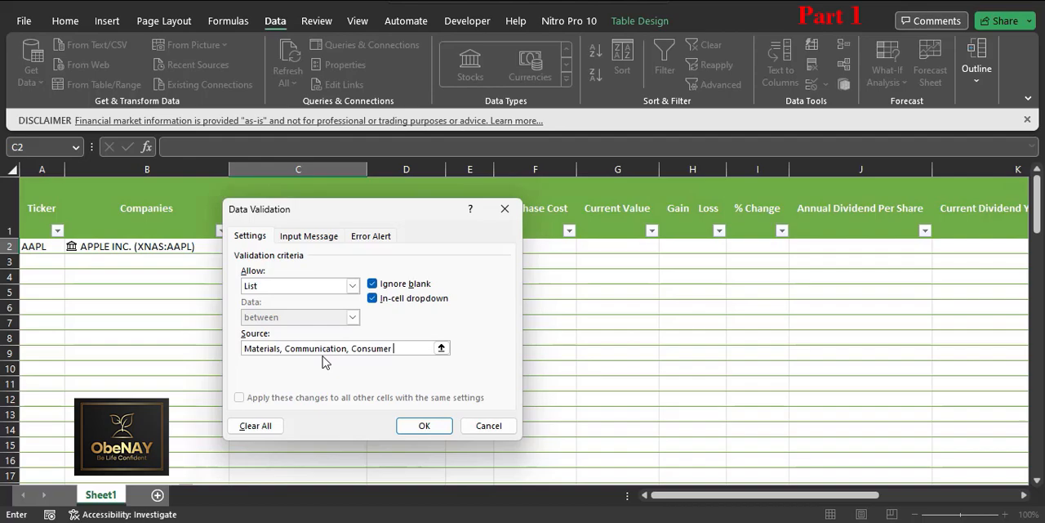
type(" Cyclica")
Step: Add Consumer Cyclical and Utilities to the validation list's source and apply the rule to C2
type("Utilities")
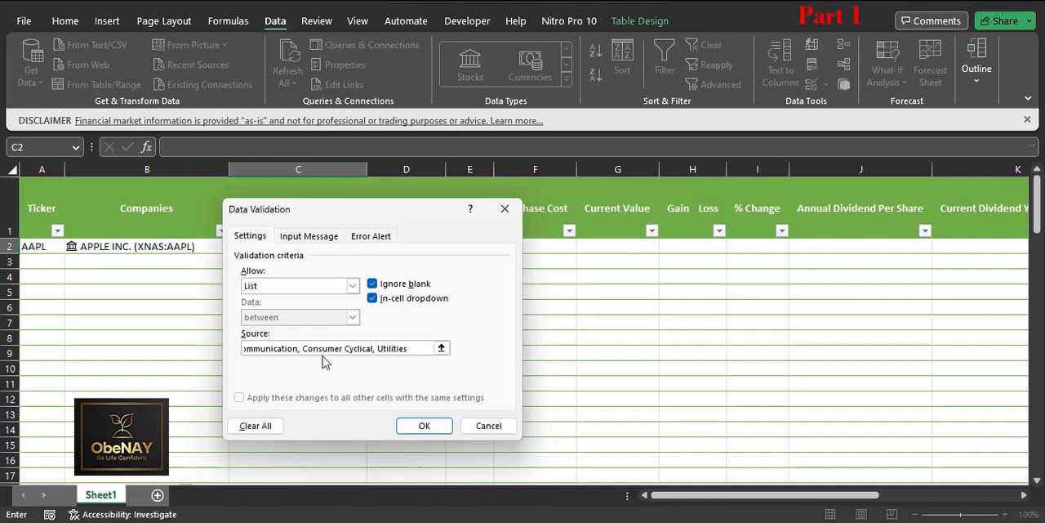
left_click(418, 426)
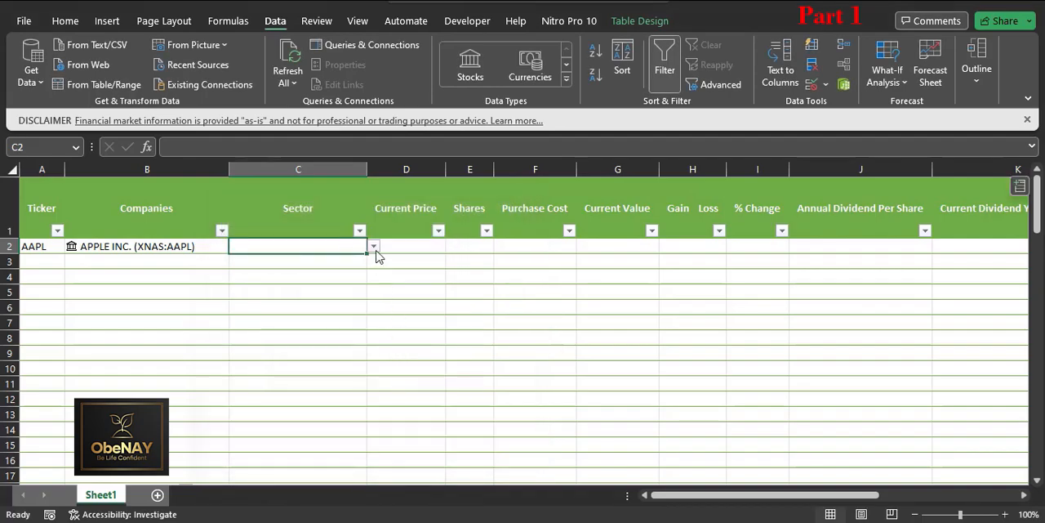
Step: Look through the sector options offered in C2 and choose Technology
left_click(375, 250)
mouse_move(371, 288)
left_mouse_down()
mouse_move(369, 323)
mouse_move(371, 285)
left_mouse_up()
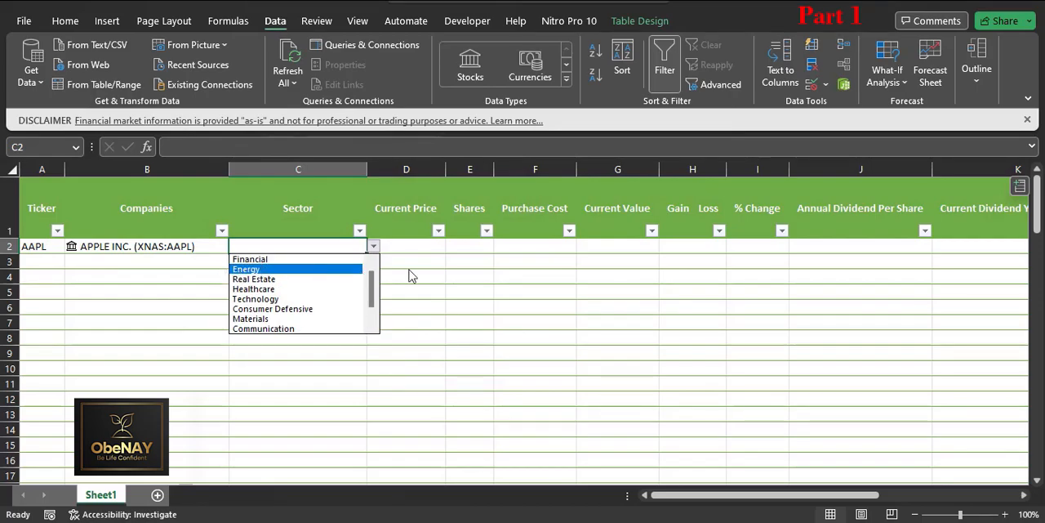
left_click(439, 288)
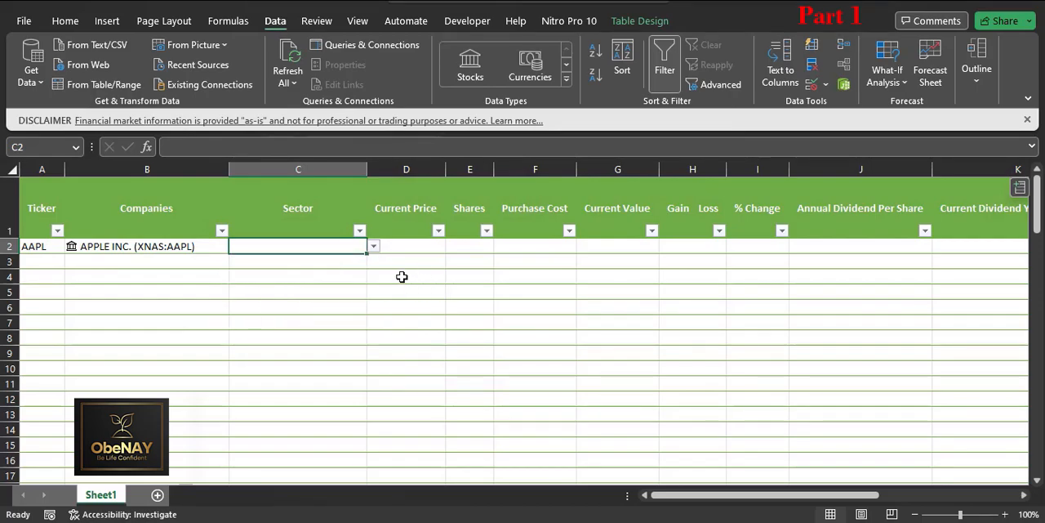
left_click(373, 246)
left_click(315, 299)
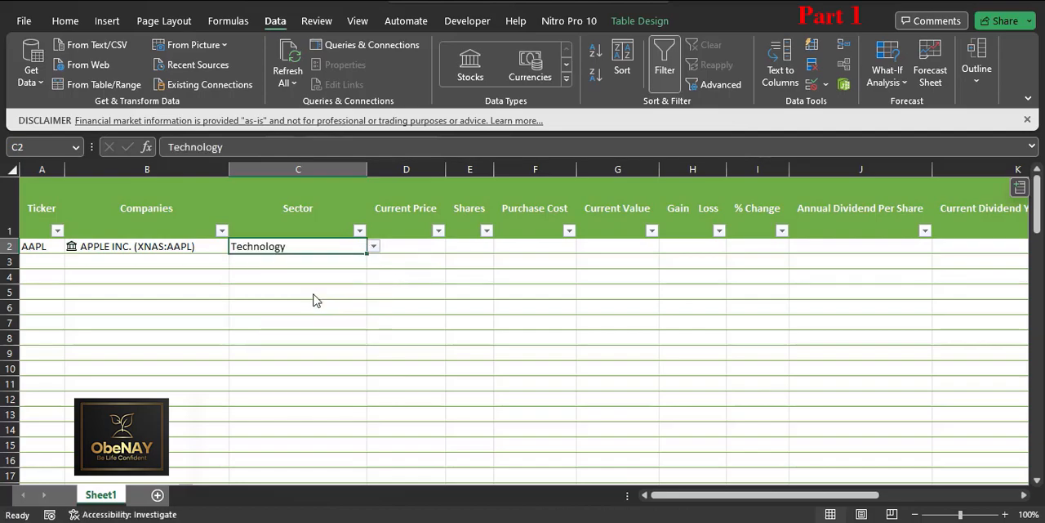
Step: Fill C2's Technology entry down the Sector column and clear the entry in C2
double_click(365, 259)
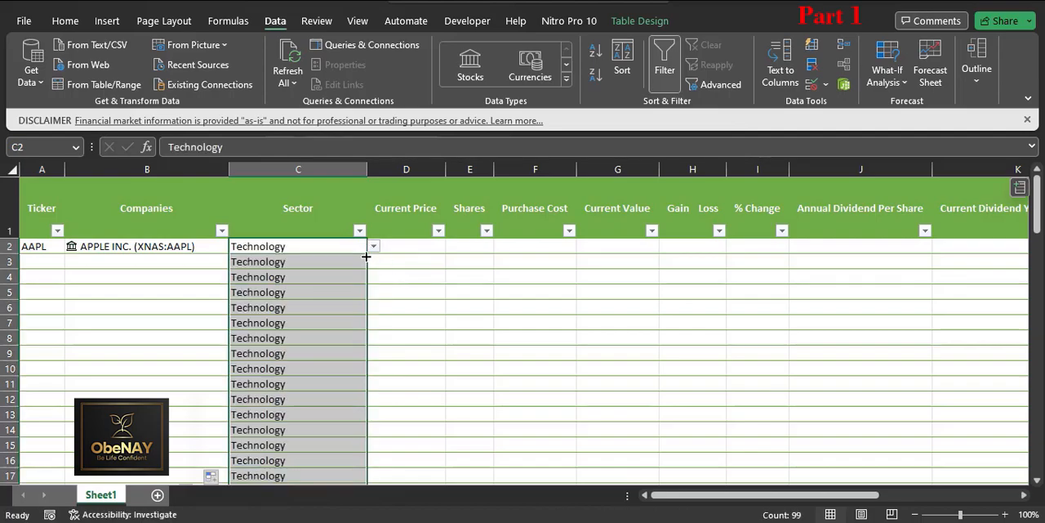
left_click(350, 246)
key("Delete")
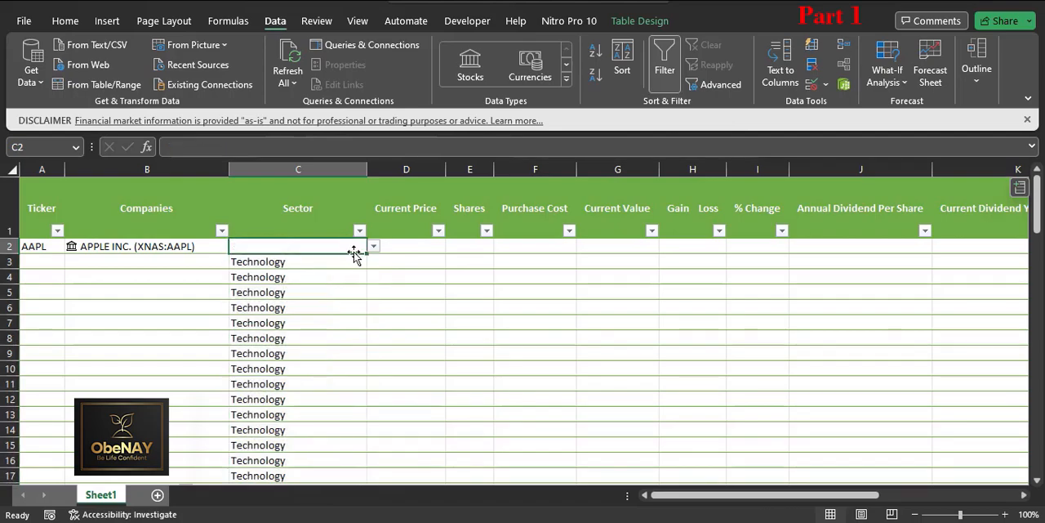
Step: Fill the blank, validated cell C2 down to C100 to clear the copied sectors, and check the sector list in C100
left_click_drag(367, 253, 350, 282)
key("Delete")
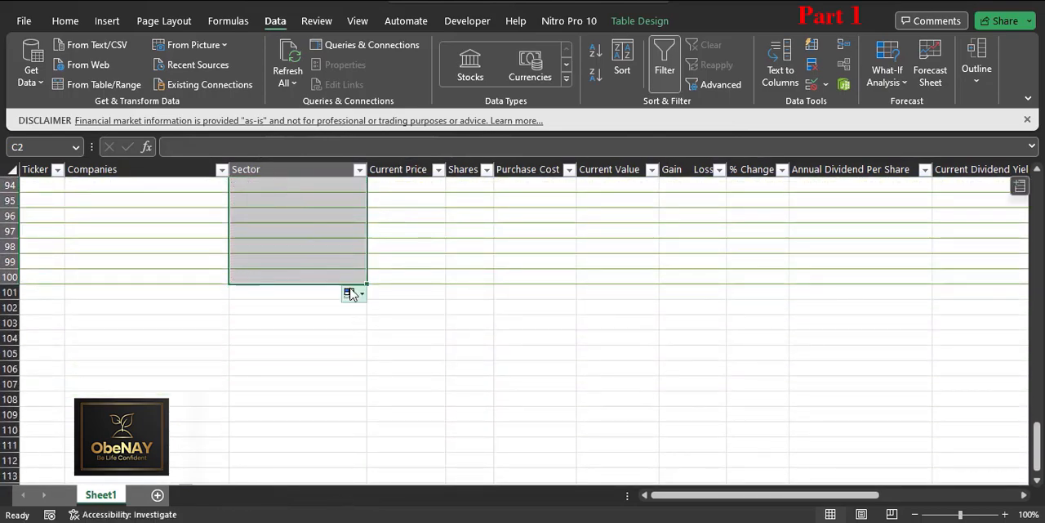
left_click(351, 277)
left_click(373, 276)
left_click(374, 277)
scroll(346, 264, "up", 20)
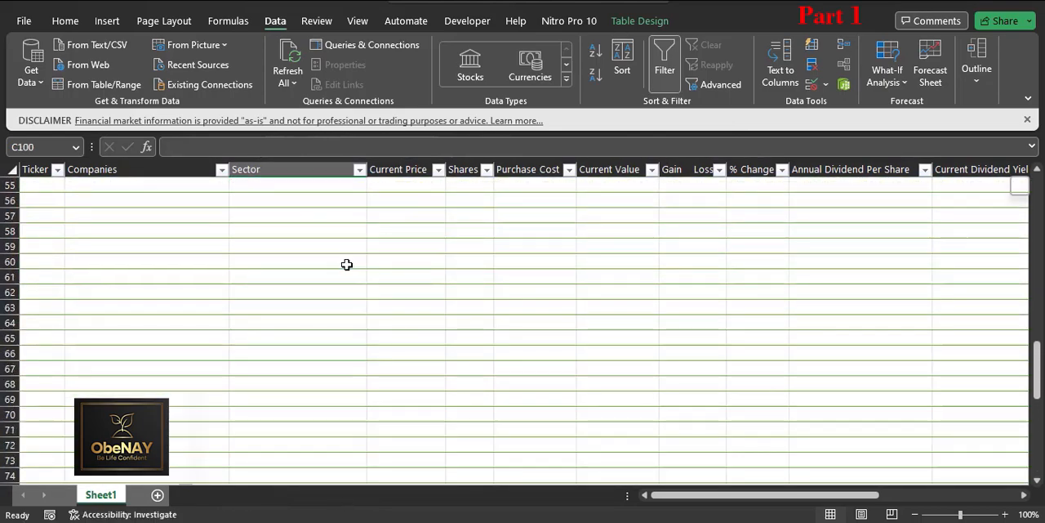
Step: Choose Technology from the sector list in C2 for the AAPL row
left_click(226, 250)
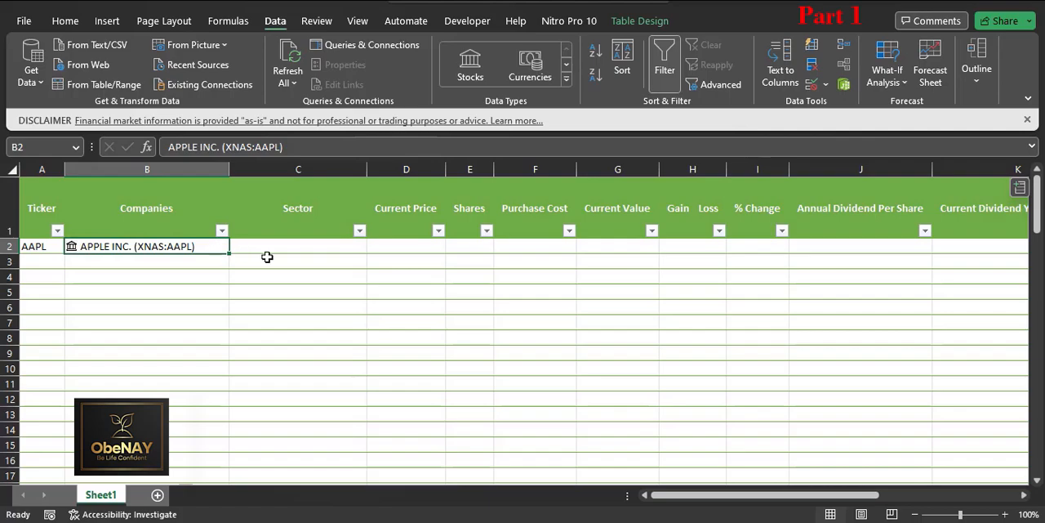
left_click(270, 245)
left_click(373, 246)
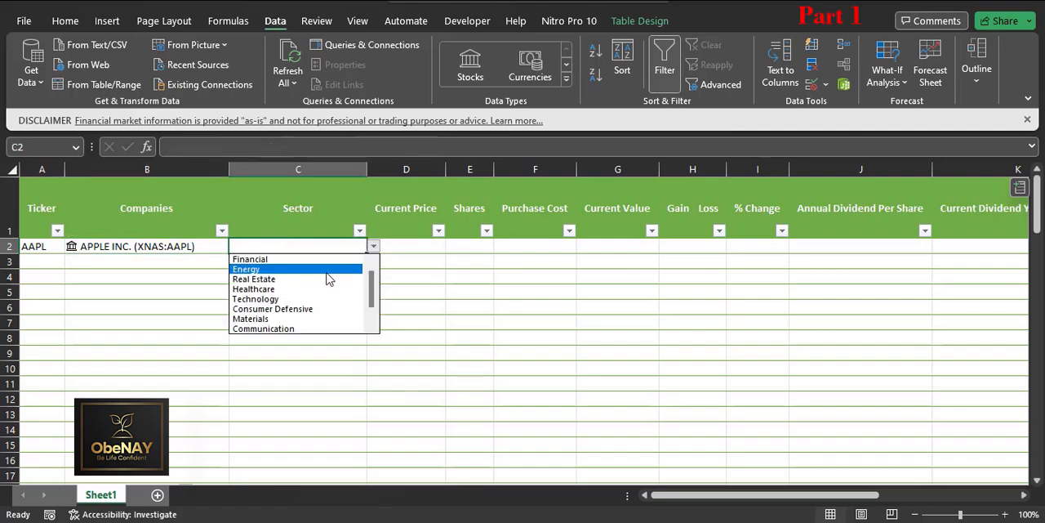
left_click(292, 299)
left_click(397, 247)
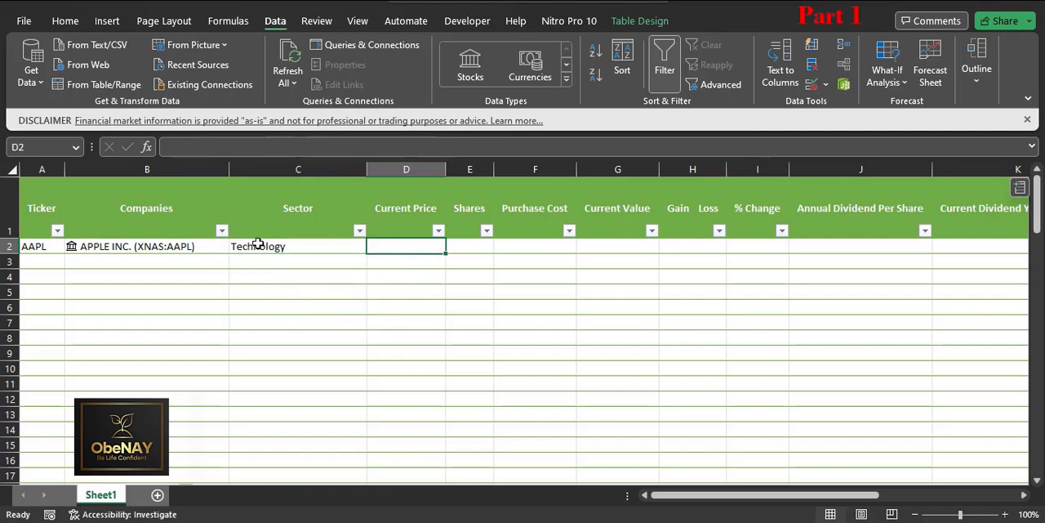
Step: Extract the Price field from the APPLE INC. data card in B2 into the table
left_click(214, 246)
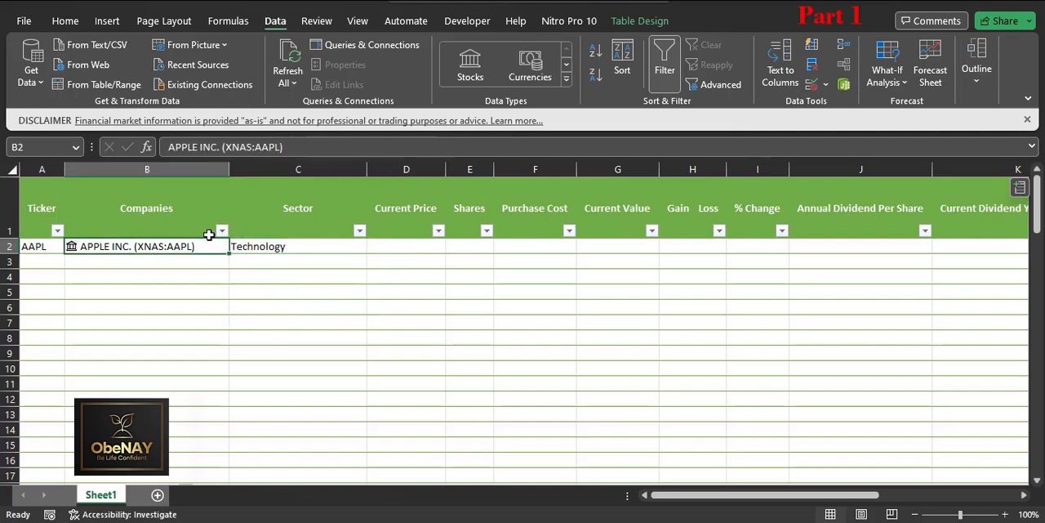
left_click(72, 250)
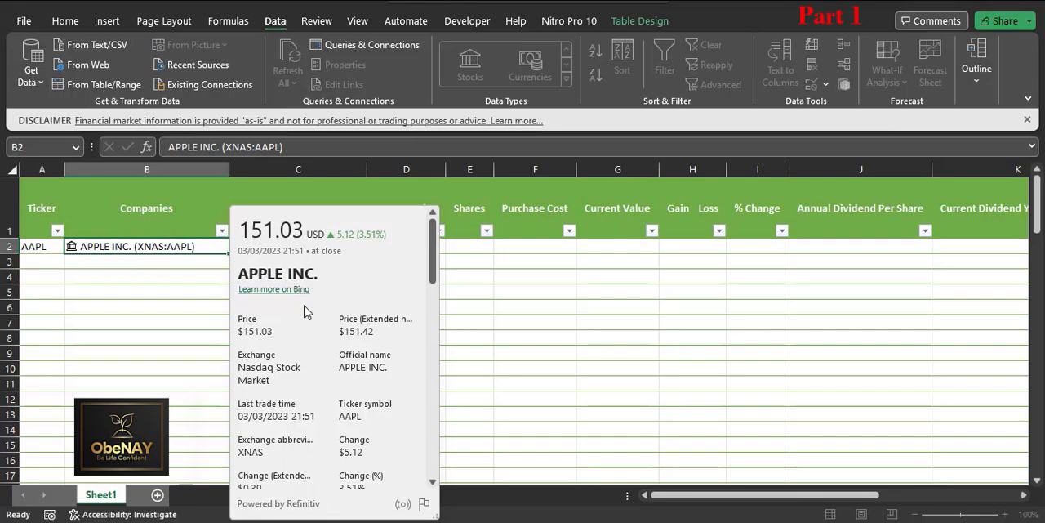
left_click(311, 325)
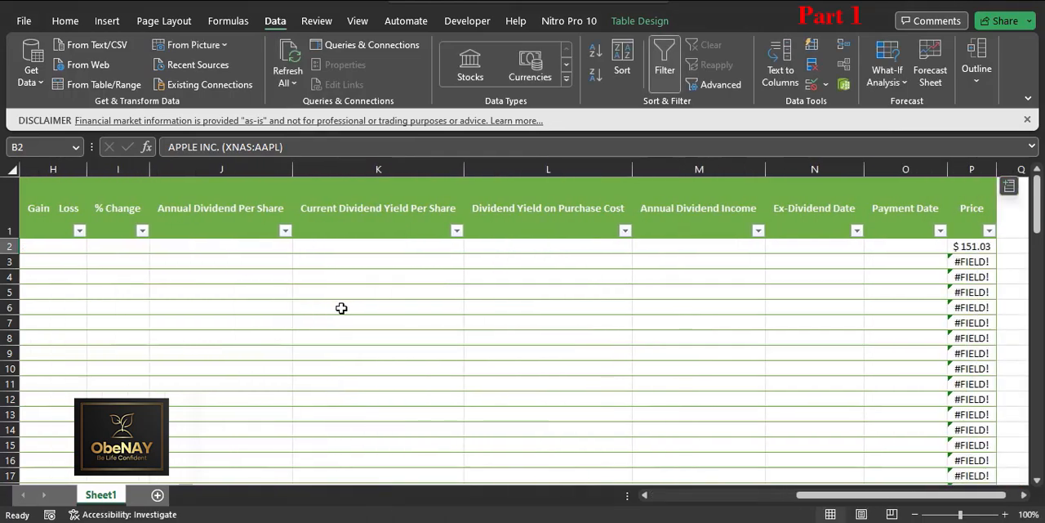
left_click(966, 246)
left_click_drag(301, 147, 151, 147)
key("ctrl+c")
left_click_drag(812, 495, 618, 502)
left_click(387, 248)
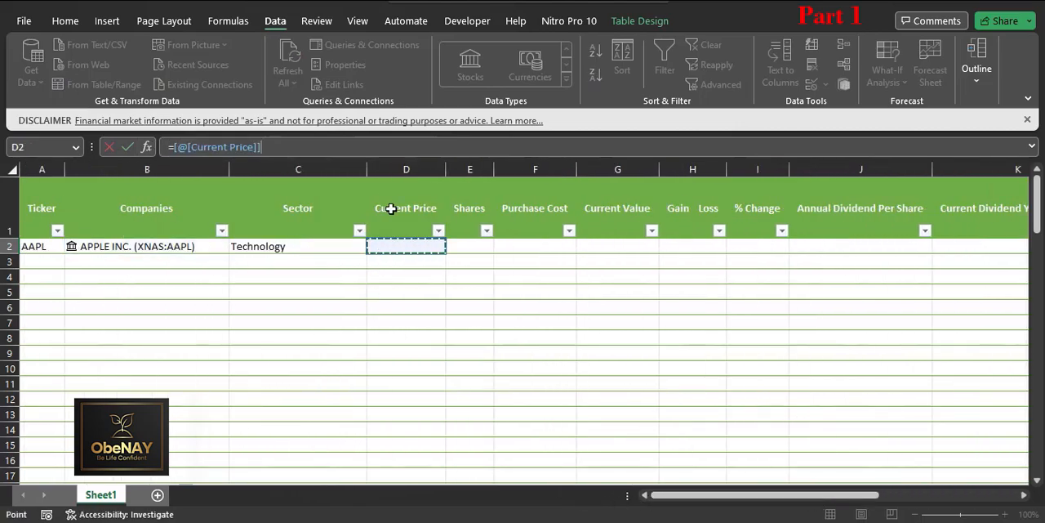
key("Escape")
left_click_drag(812, 495, 630, 498)
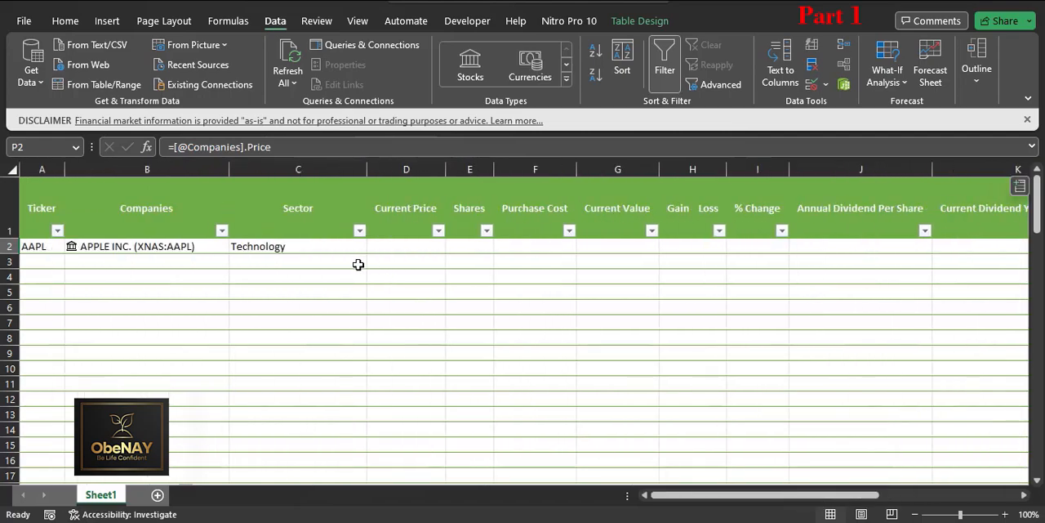
left_click(385, 245)
left_click(253, 148)
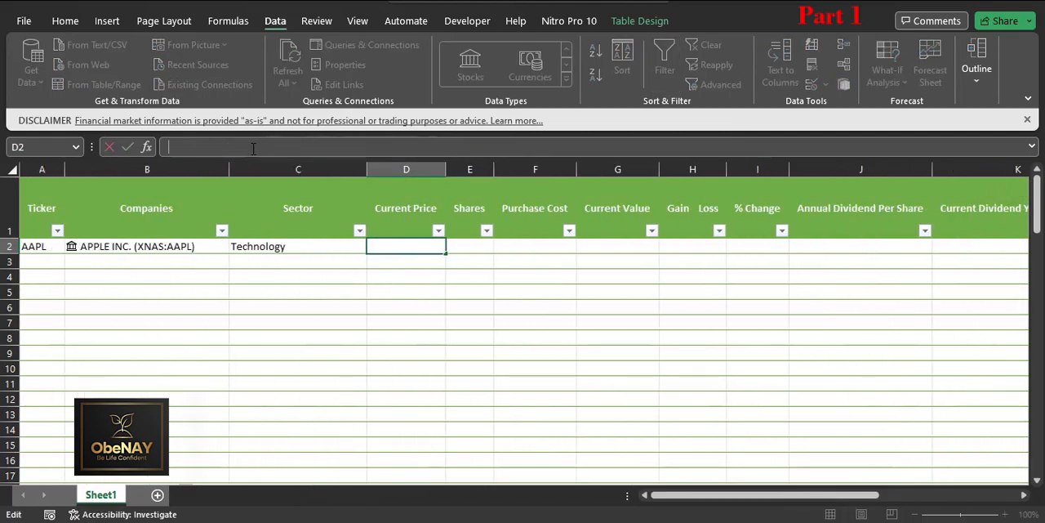
key("ctrl+v")
key("Return")
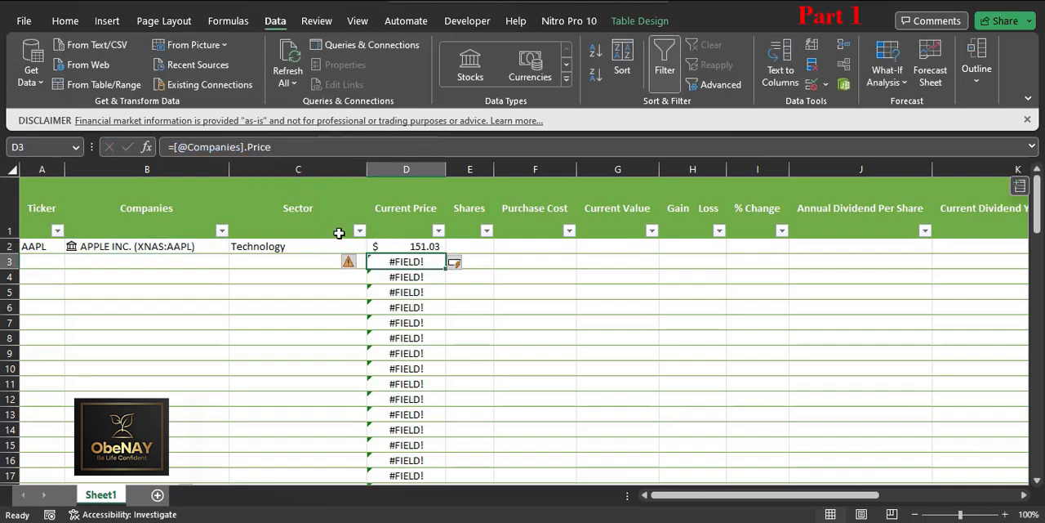
left_click(173, 147)
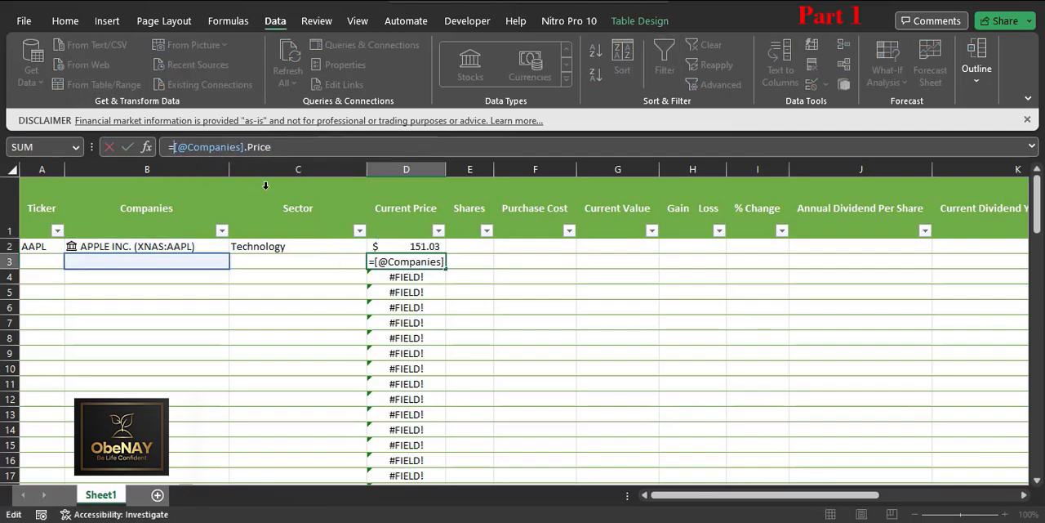
type("if")
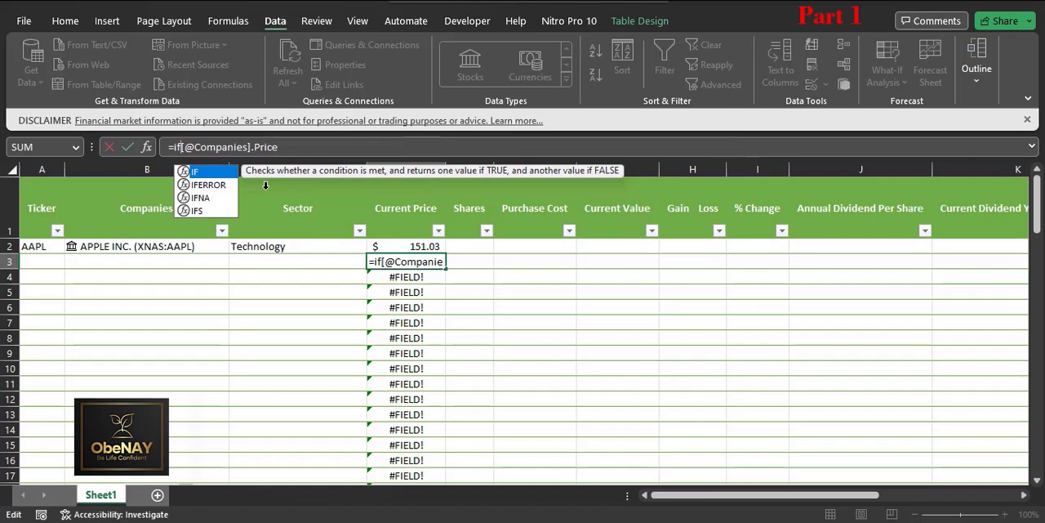
key("Down")
key("Tab")
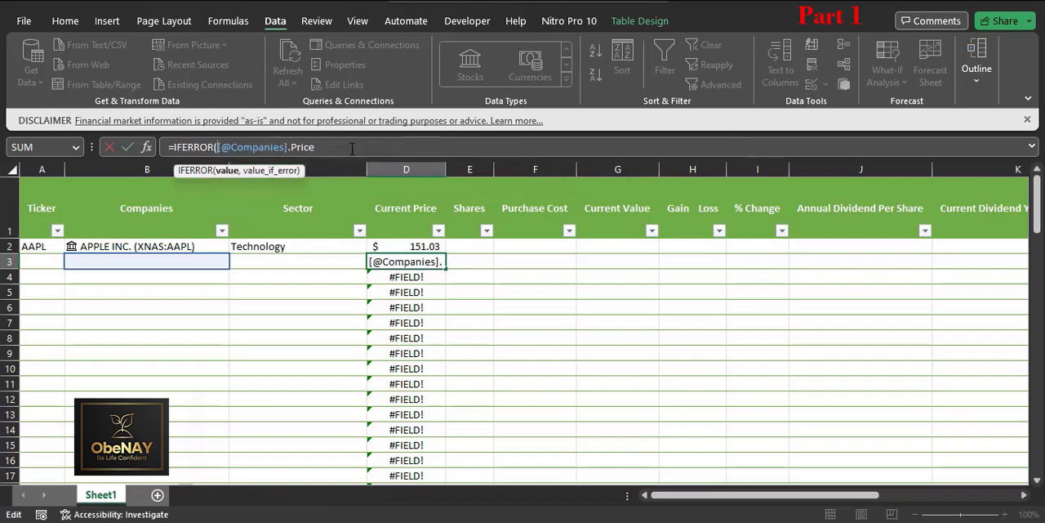
type(",")
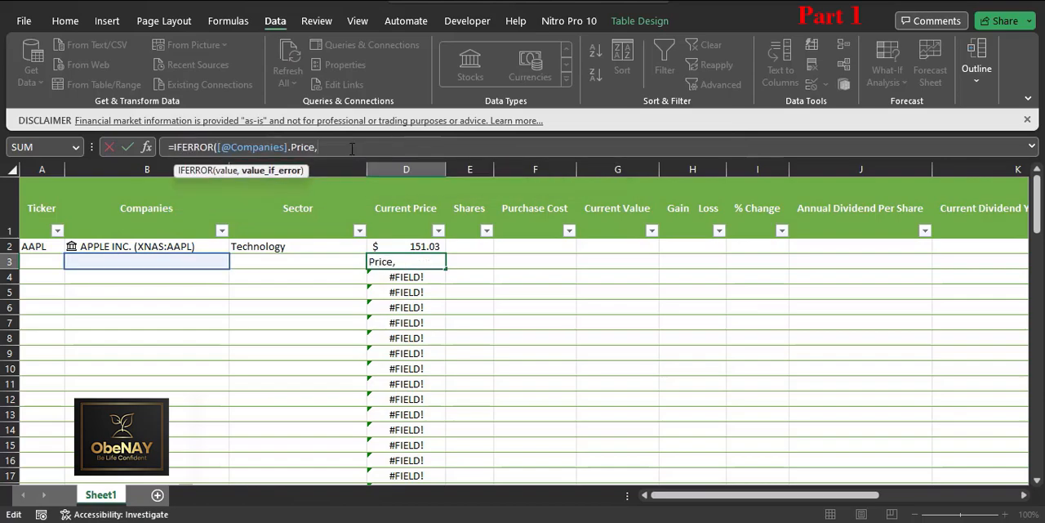
type("\"\")")
key("Return")
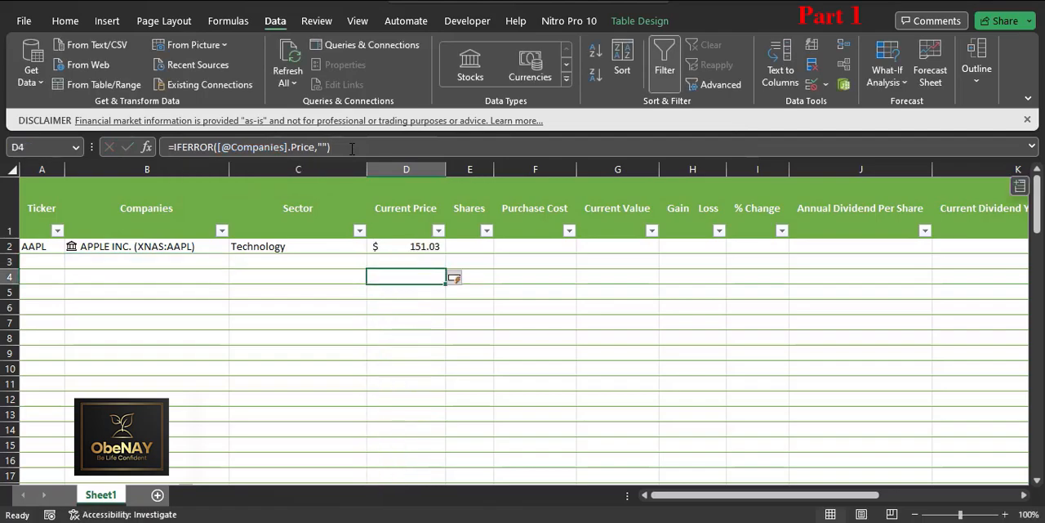
left_click(431, 246)
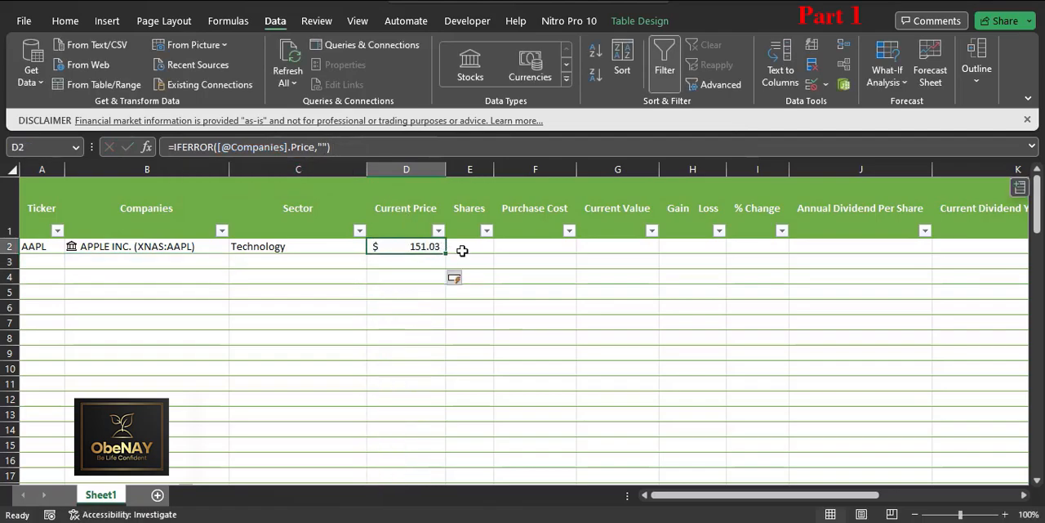
left_click(463, 249)
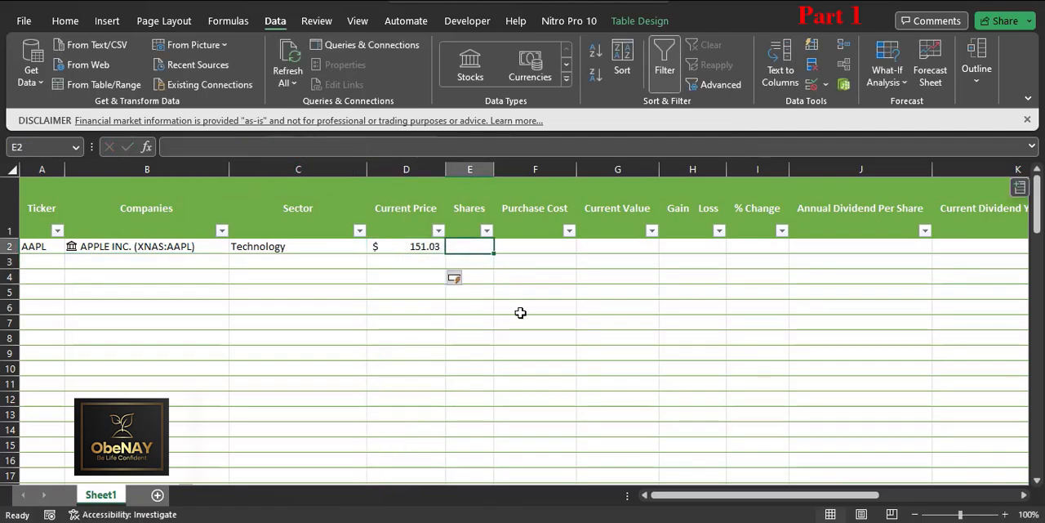
Step: Delete the extracted Price data in column P, including its header
left_click_drag(702, 494, 843, 494)
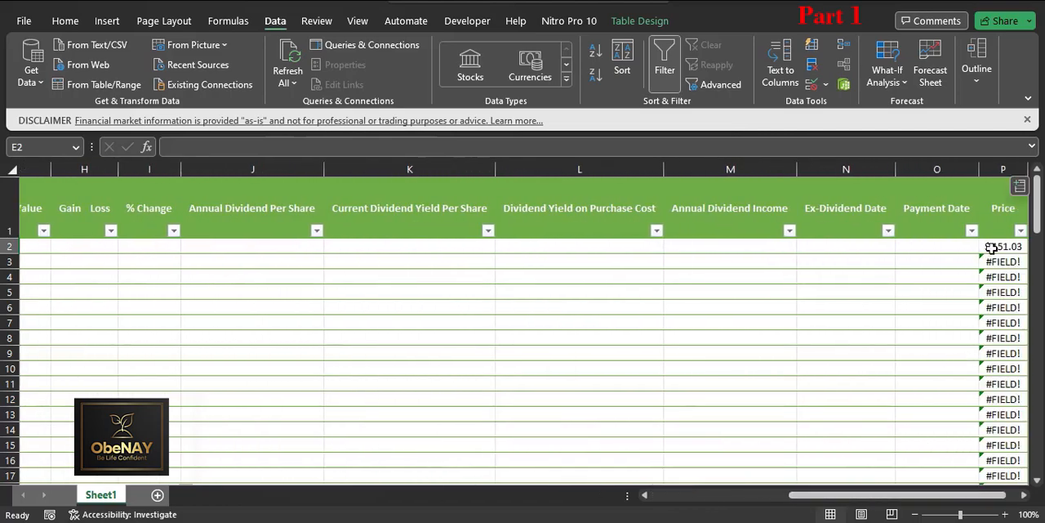
right_click(992, 168)
key("Escape")
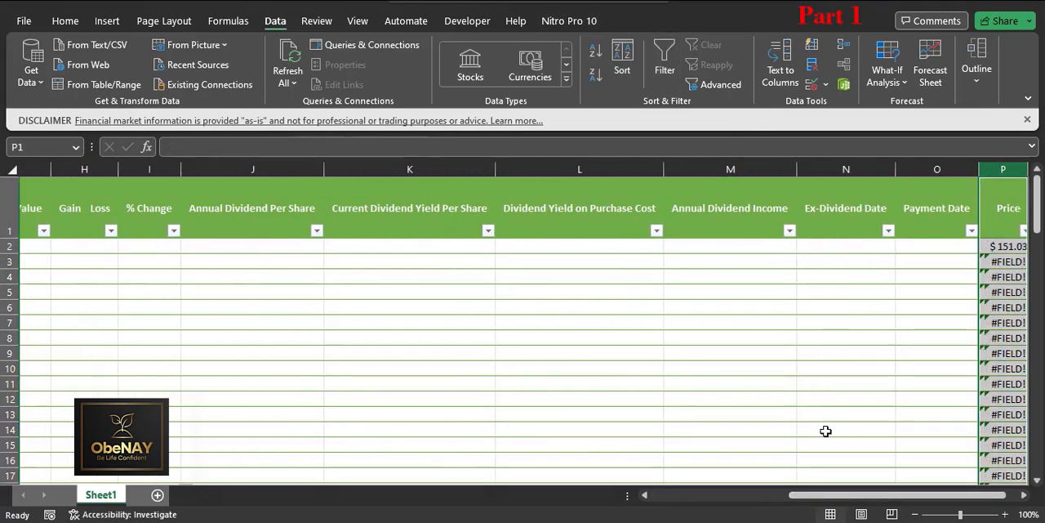
key("Delete")
left_click_drag(858, 494, 718, 495)
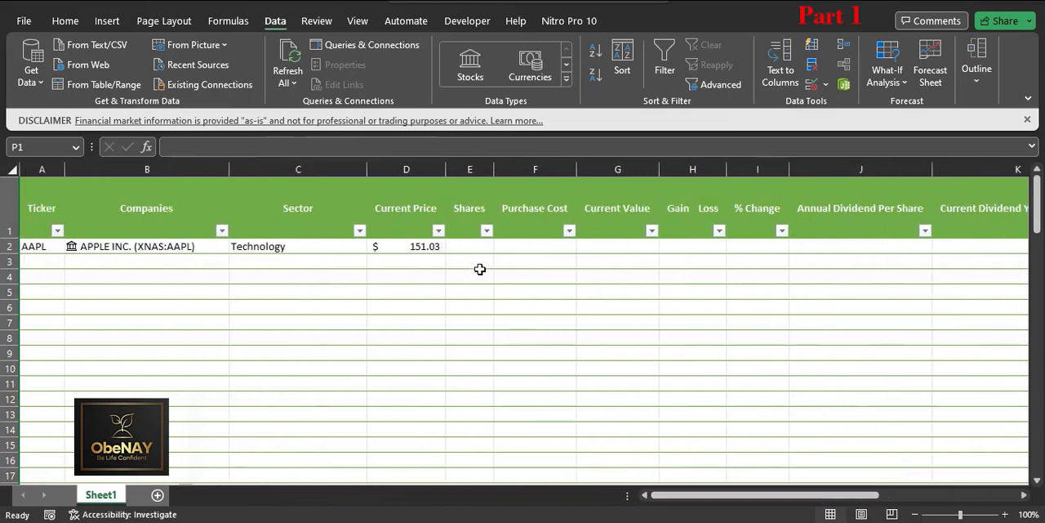
Step: Enter 10 in Shares cell E2 for AAPL and centre the contents of the Shares column
left_click(485, 248)
type("10")
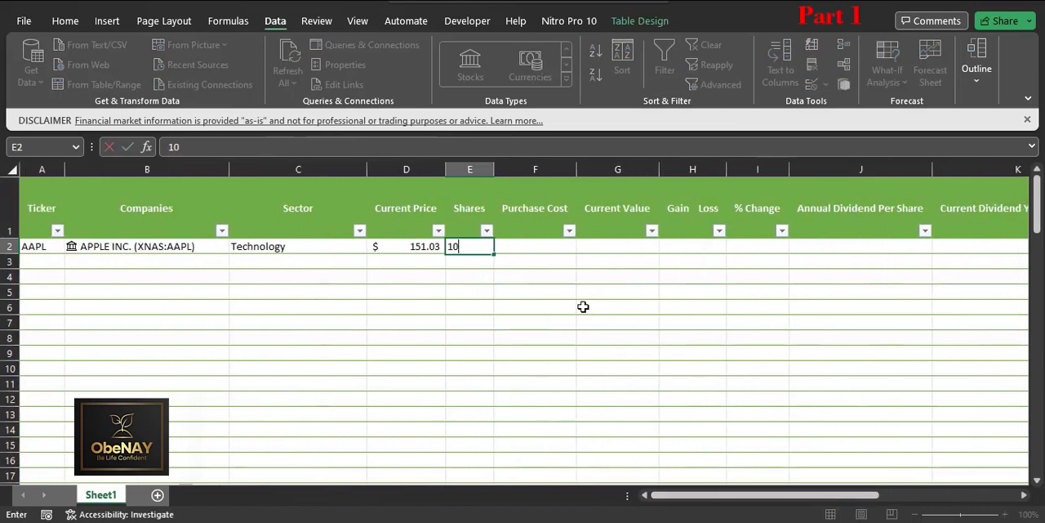
key("Return")
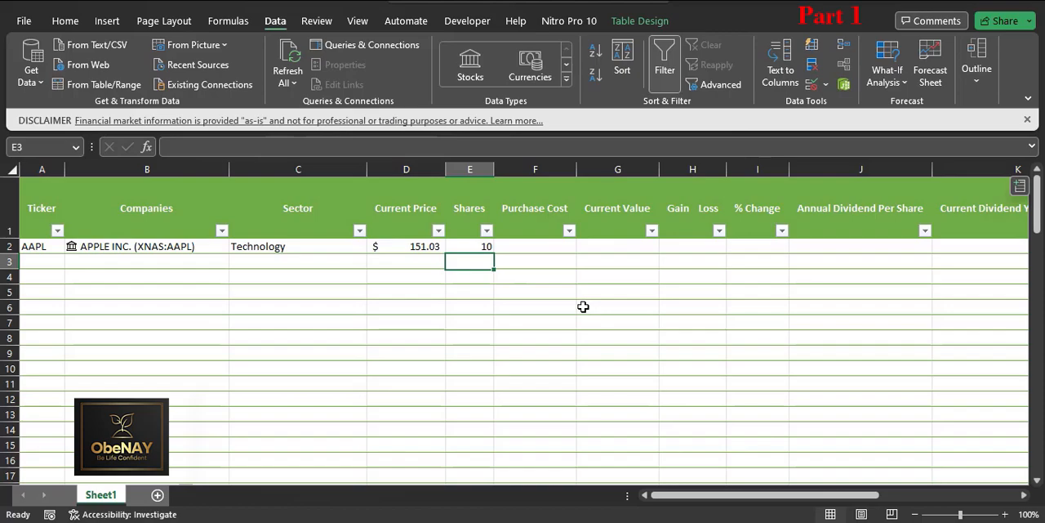
left_click(468, 170)
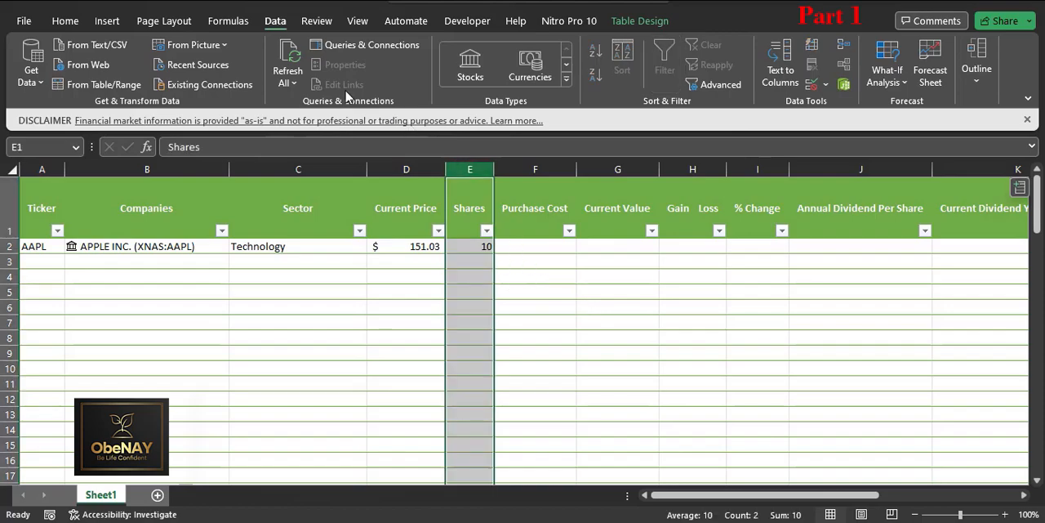
left_click(66, 21)
left_click(364, 75)
left_click(344, 75)
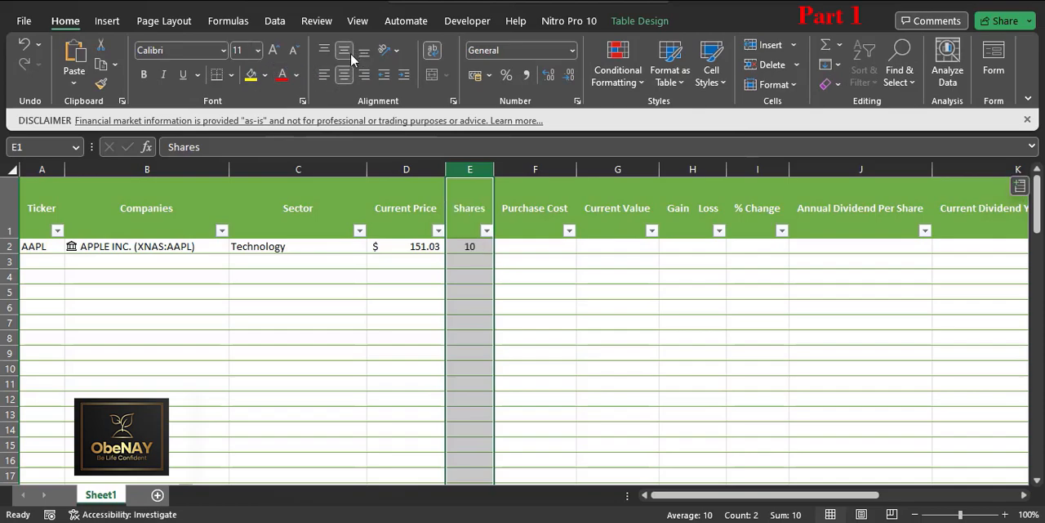
Step: Enter 1450 in Purchase Cost cell F2 and apply the $ English (United States) accounting format
left_click(507, 247)
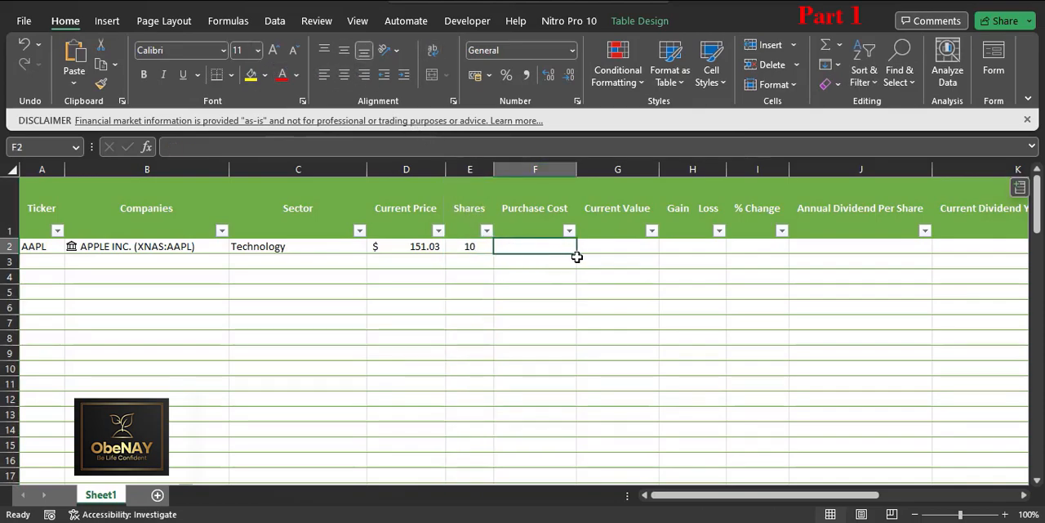
type("1450")
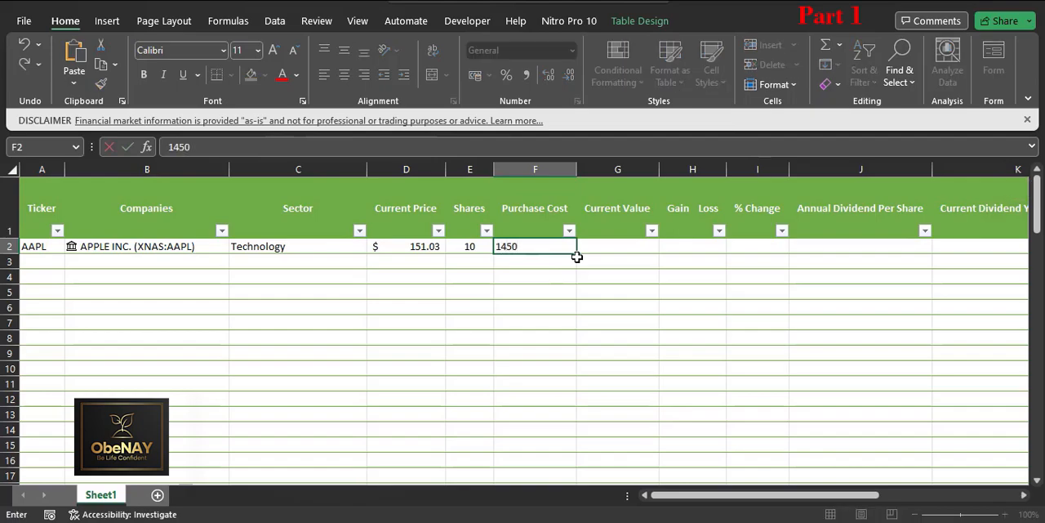
left_click(620, 248)
left_click(562, 246)
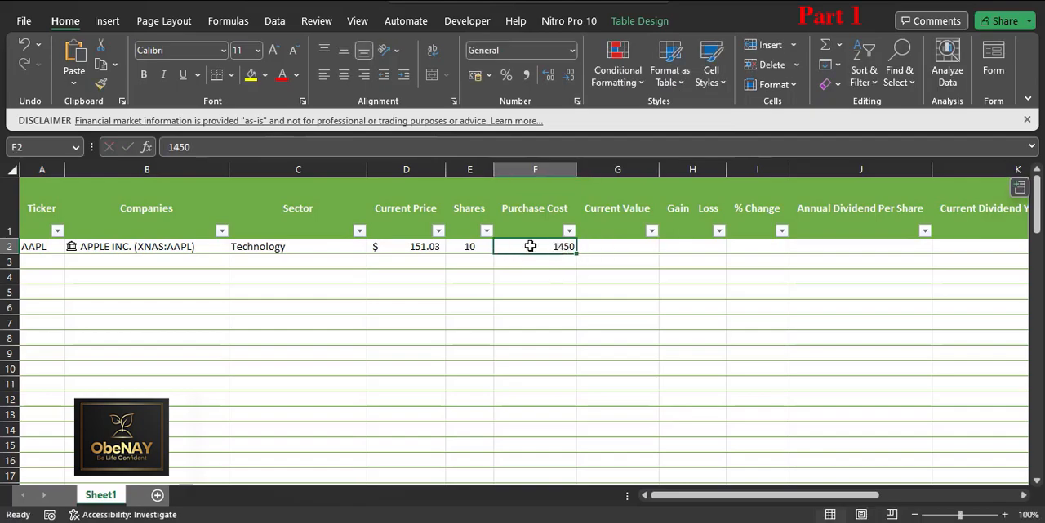
left_click(490, 76)
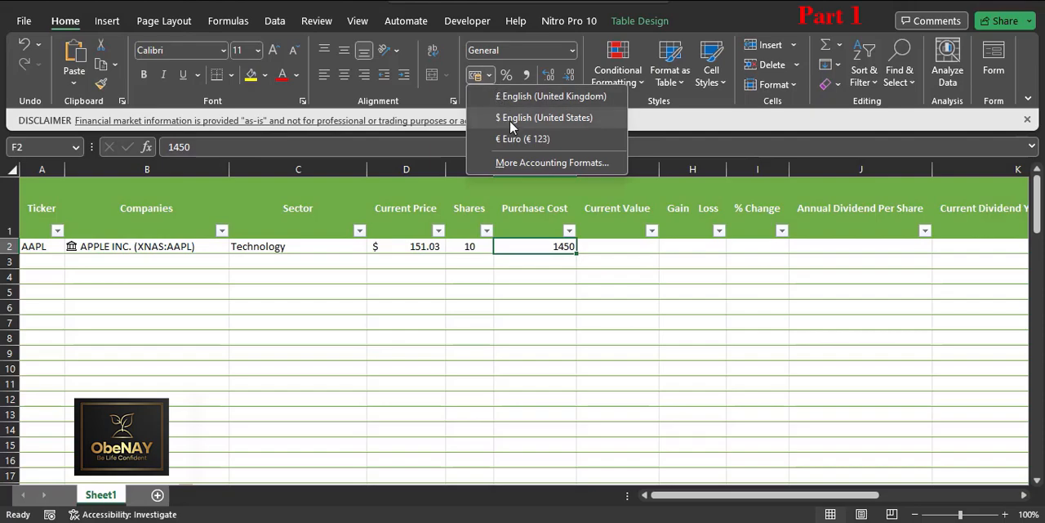
left_click(516, 123)
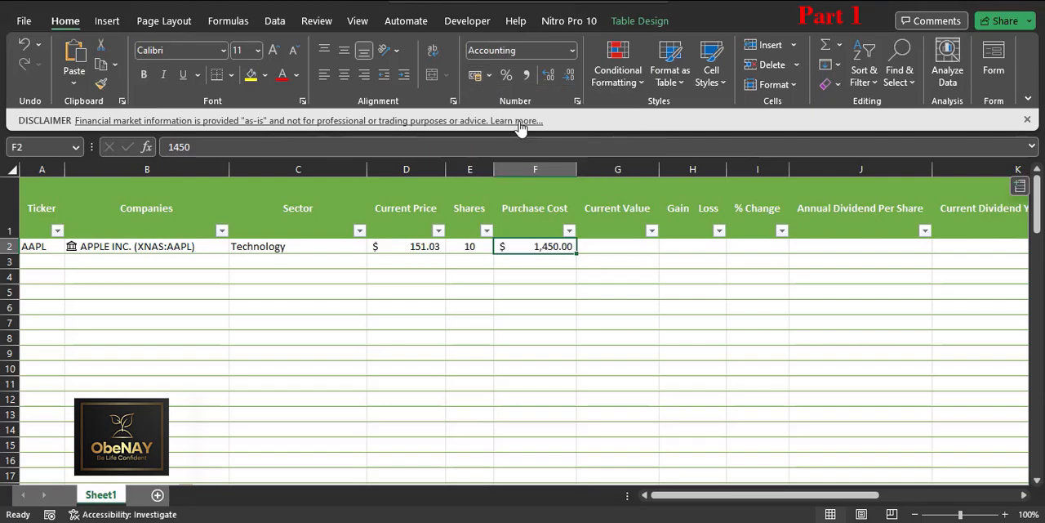
Step: Narrow the Purchase Cost column F to a width of 10
left_click_drag(576, 173, 561, 170)
right_click(539, 171)
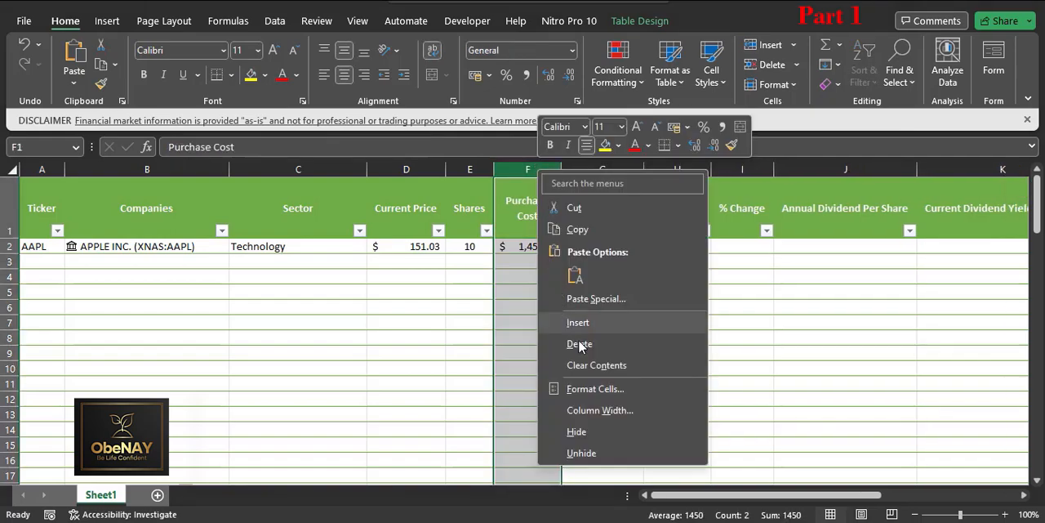
left_click(595, 410)
type("1")
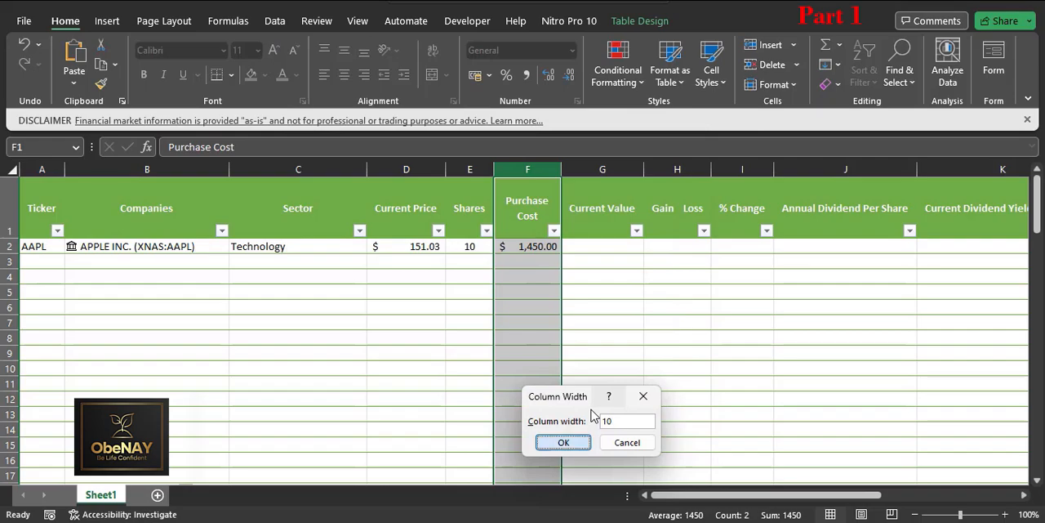
type("0")
key("Return")
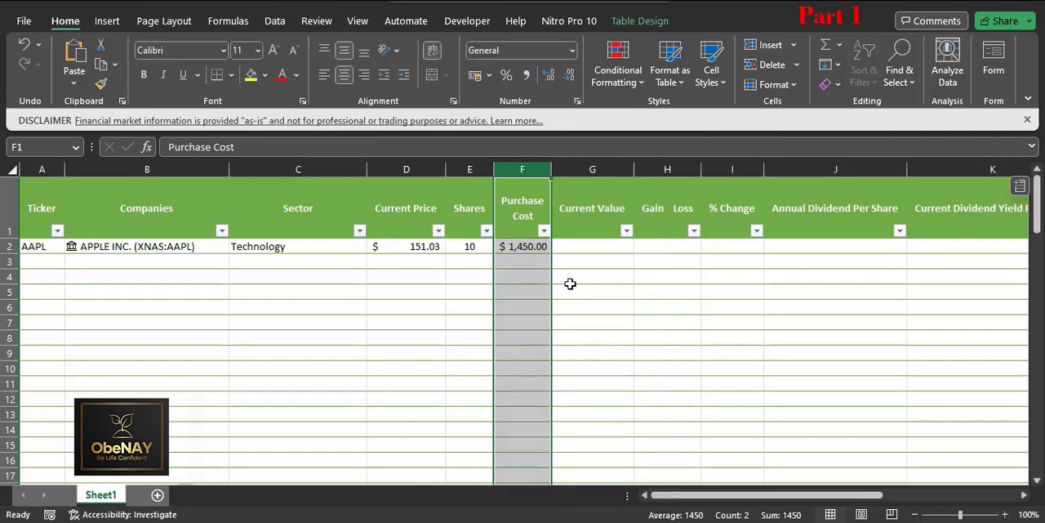
Step: Widen the Purchase Cost column F slightly by entering a larger column width
right_click(528, 170)
left_click(590, 410)
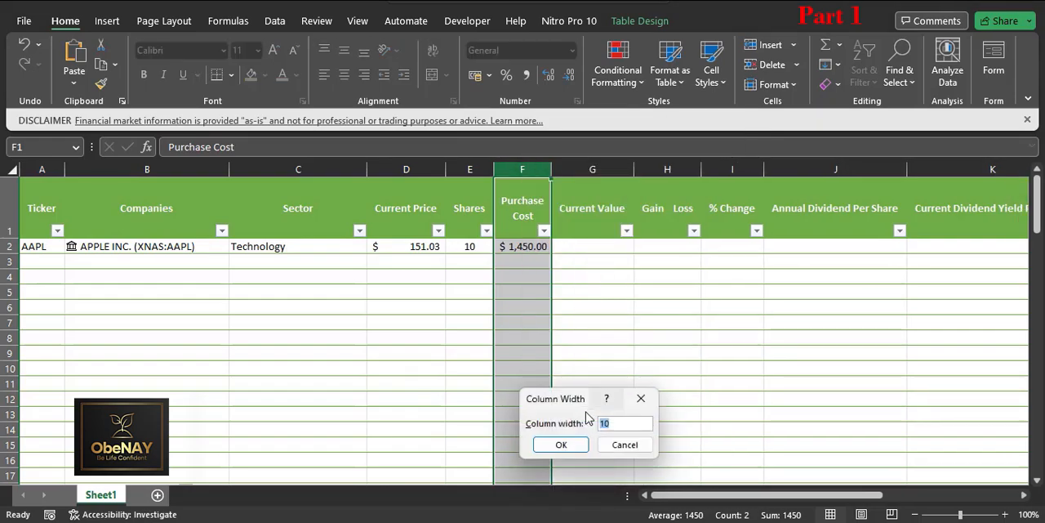
key("Return")
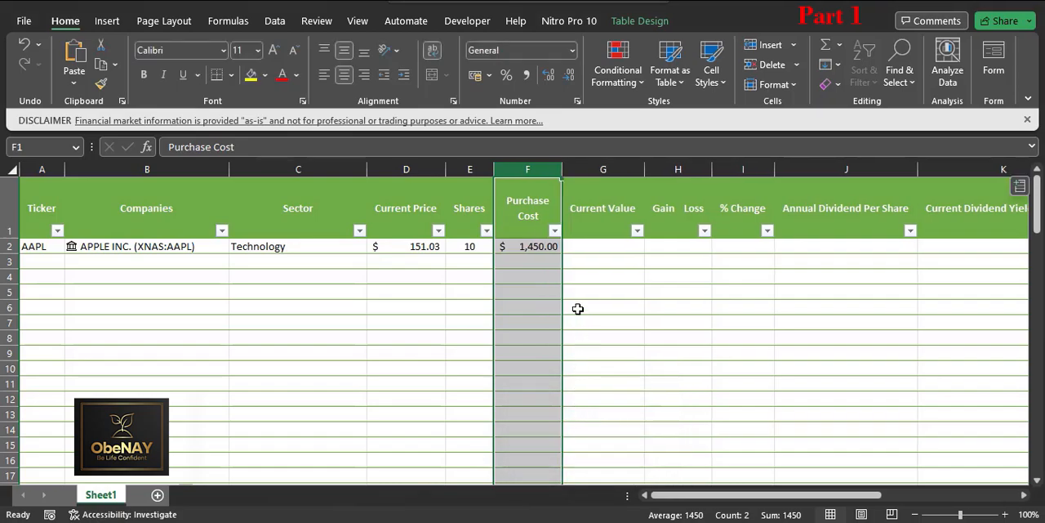
Step: Narrow the Current Price column D to a width of about 10
left_click(488, 169)
left_click_drag(443, 162, 423, 161)
right_click(409, 167)
left_click(463, 402)
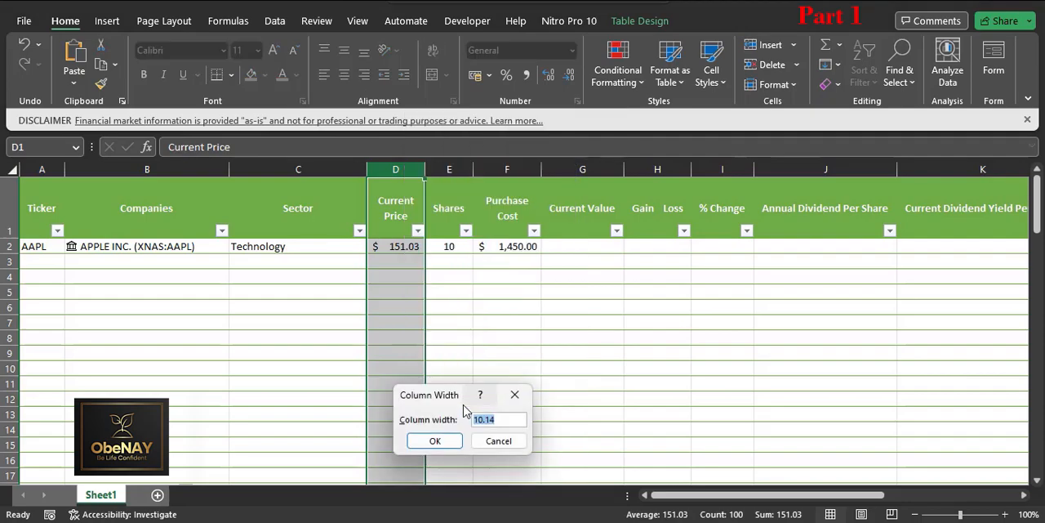
key("Return")
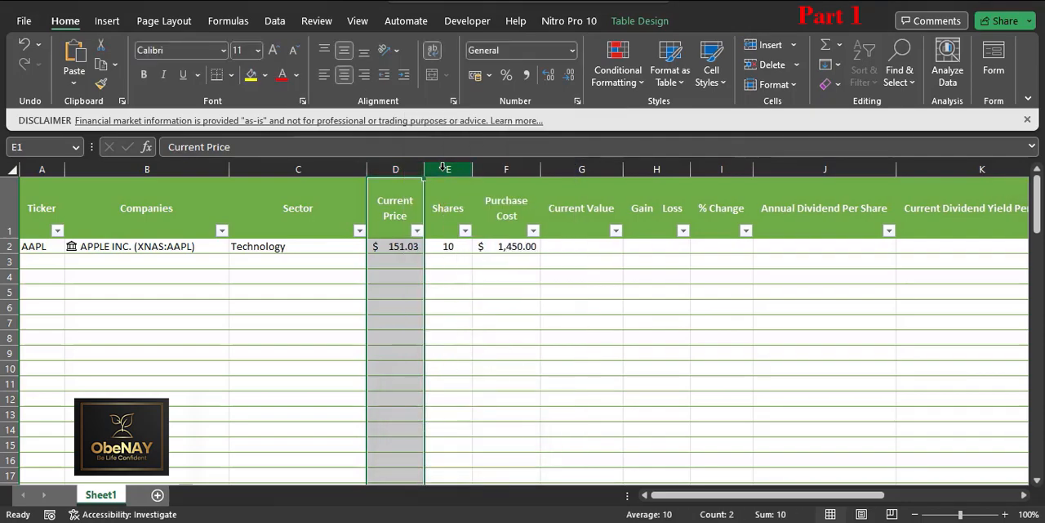
Step: Try column widths of 8 and 6 for the Shares column E
right_click(443, 168)
left_click(488, 421)
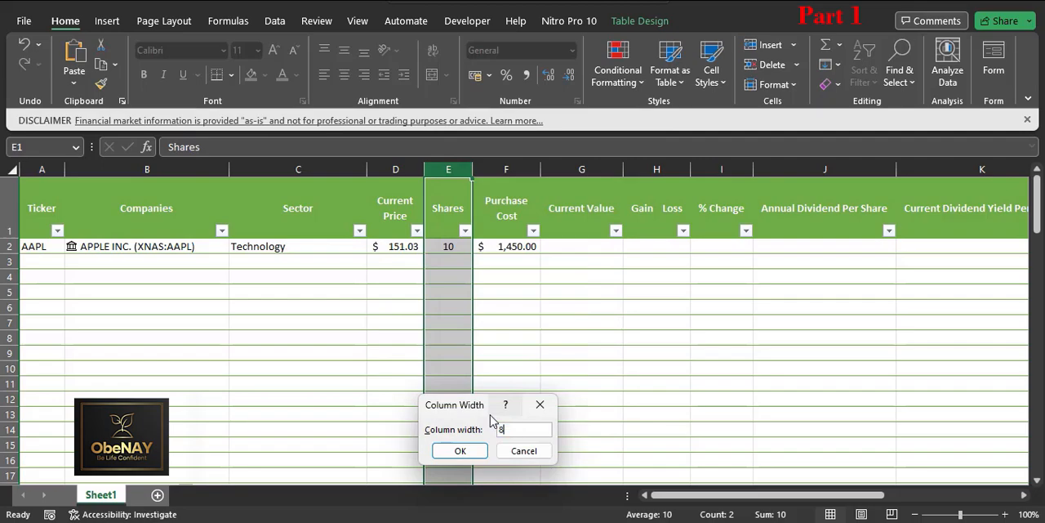
key("Return")
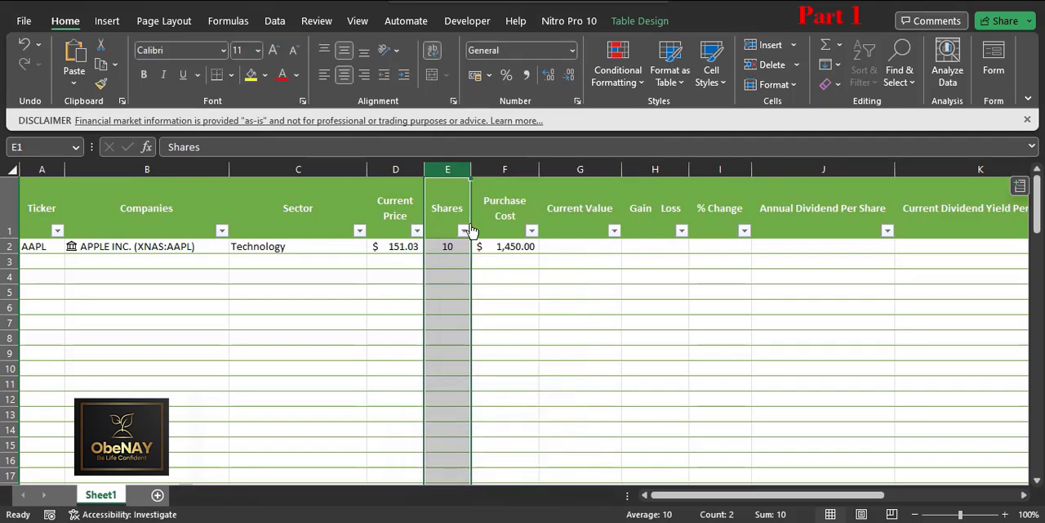
right_click(447, 169)
left_click(503, 418)
type("6")
key("Return")
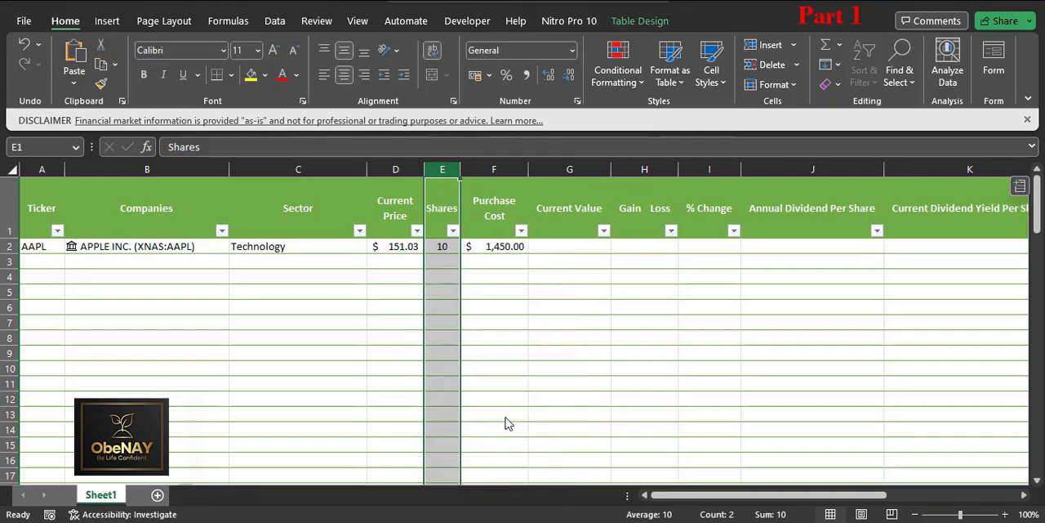
Step: Set the Shares column E's width to 7
left_click(445, 246)
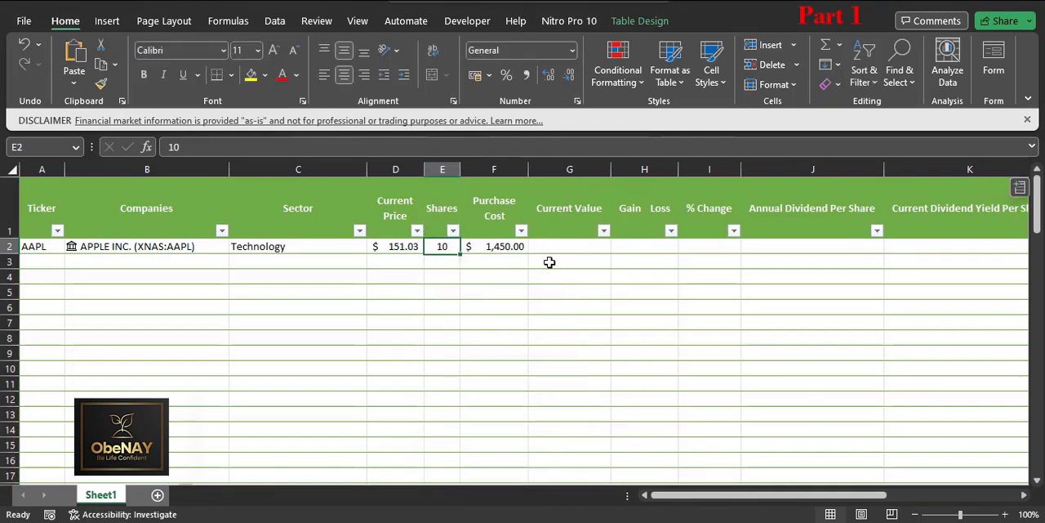
left_click(456, 202)
right_click(449, 169)
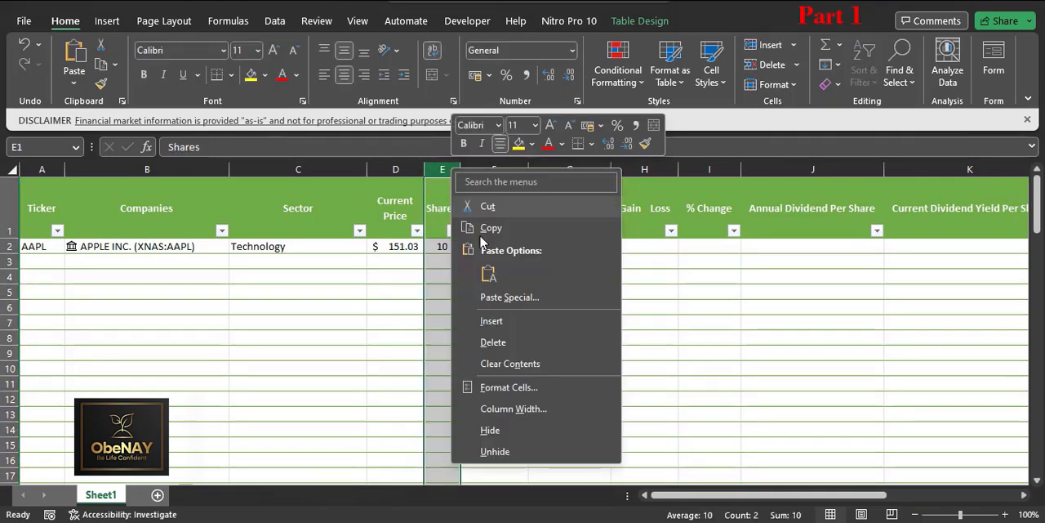
left_click(521, 403)
type("7")
key("Return")
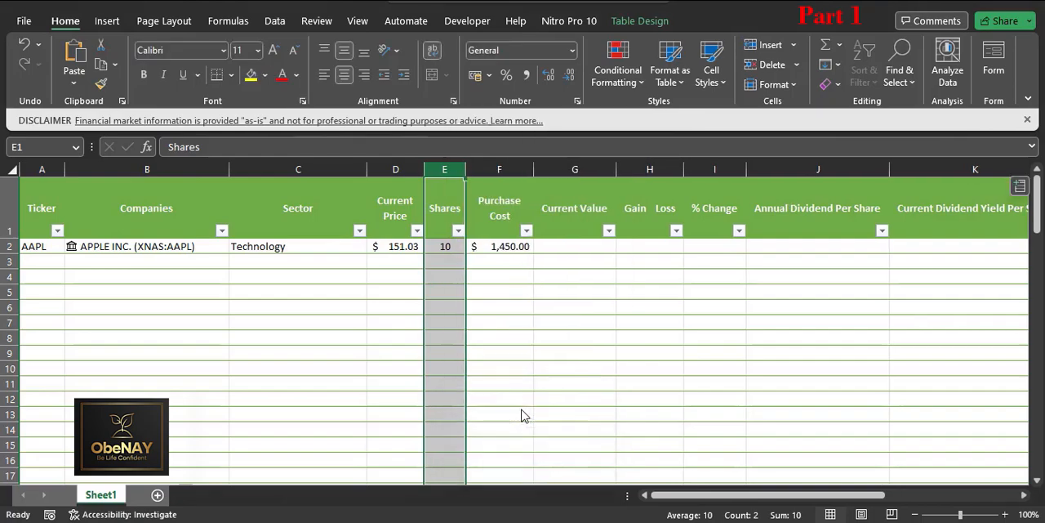
left_click(531, 320)
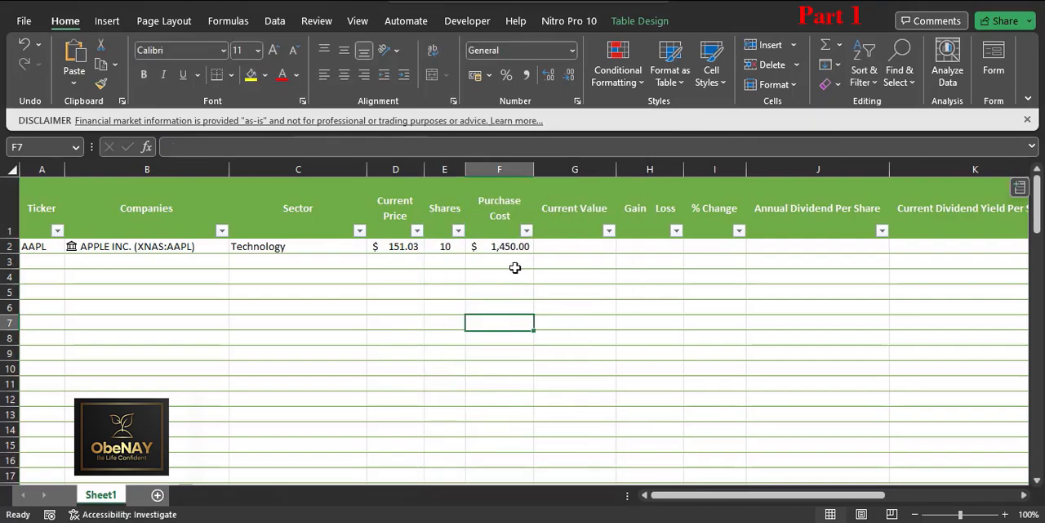
Step: Choose Consumer Defensive as AAPL's sector in cell C2
left_click(359, 230)
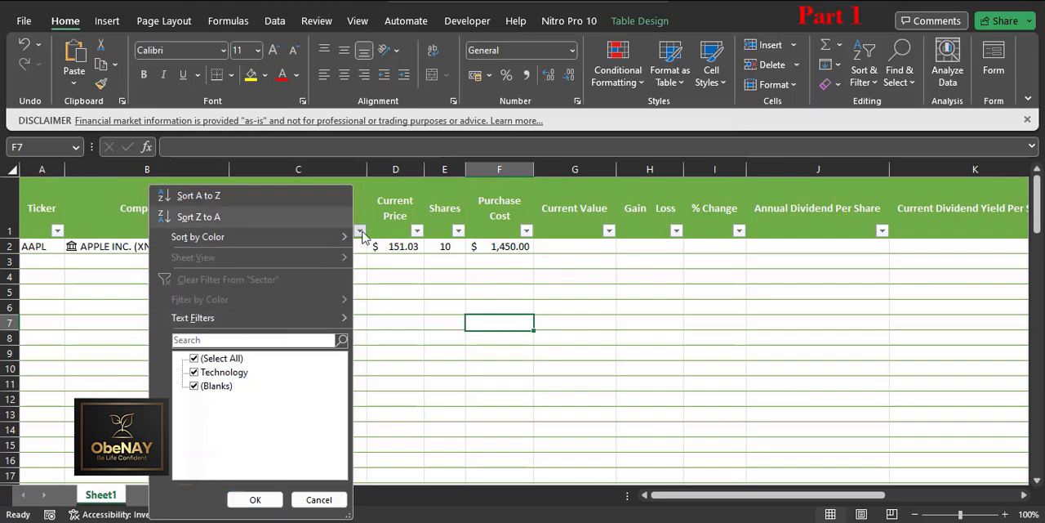
left_click(370, 264)
left_click(339, 246)
left_click(373, 246)
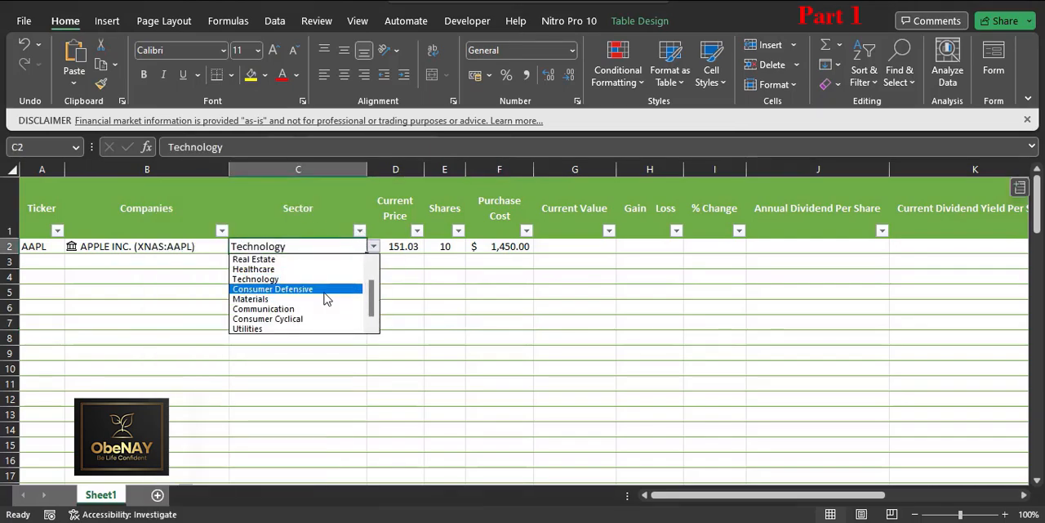
left_click(351, 289)
Step: Narrow the Sector column C to a width of 19
left_click_drag(365, 170, 336, 170)
right_click(326, 171)
left_click(383, 409)
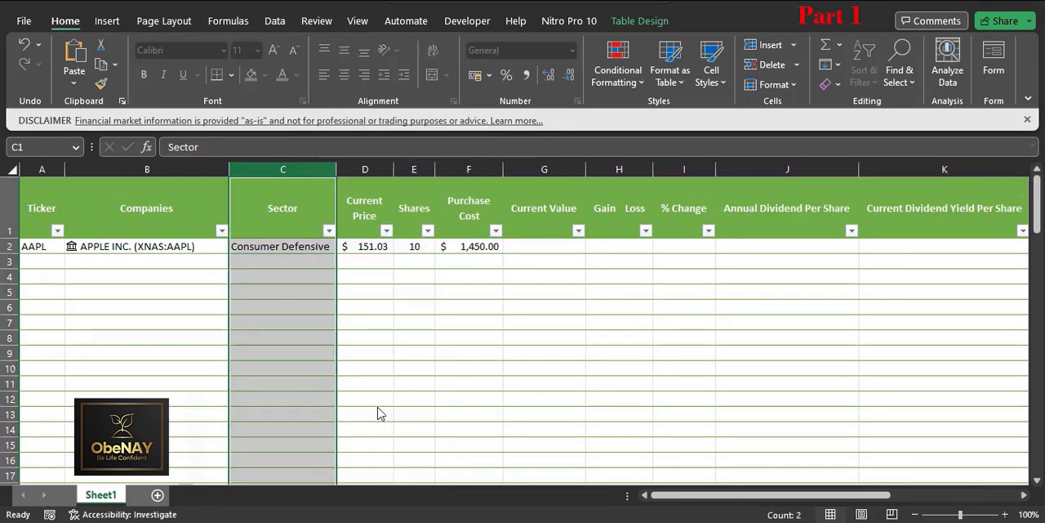
type("19")
key("Return")
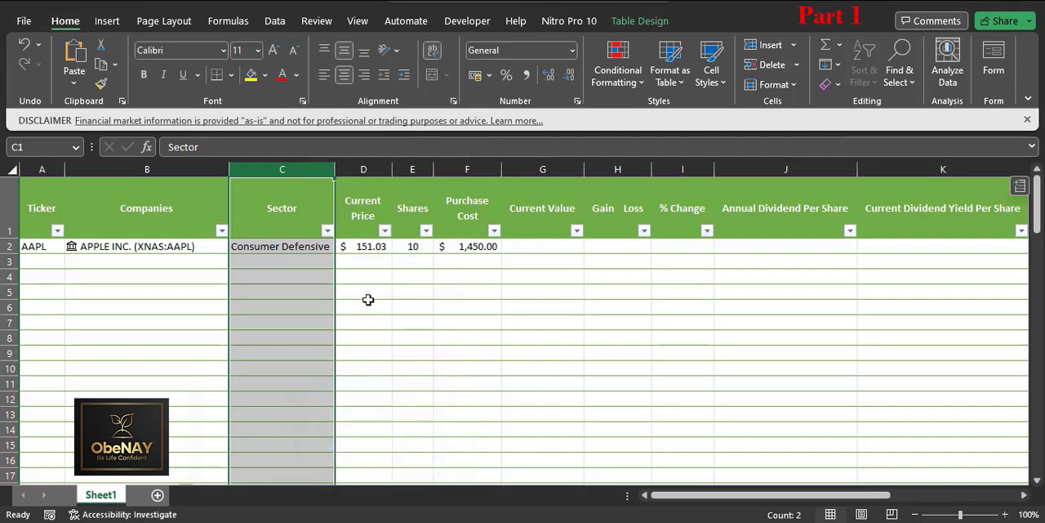
Step: Set AAPL's sector in cell C2 back to Technology
left_click(315, 245)
left_click(341, 246)
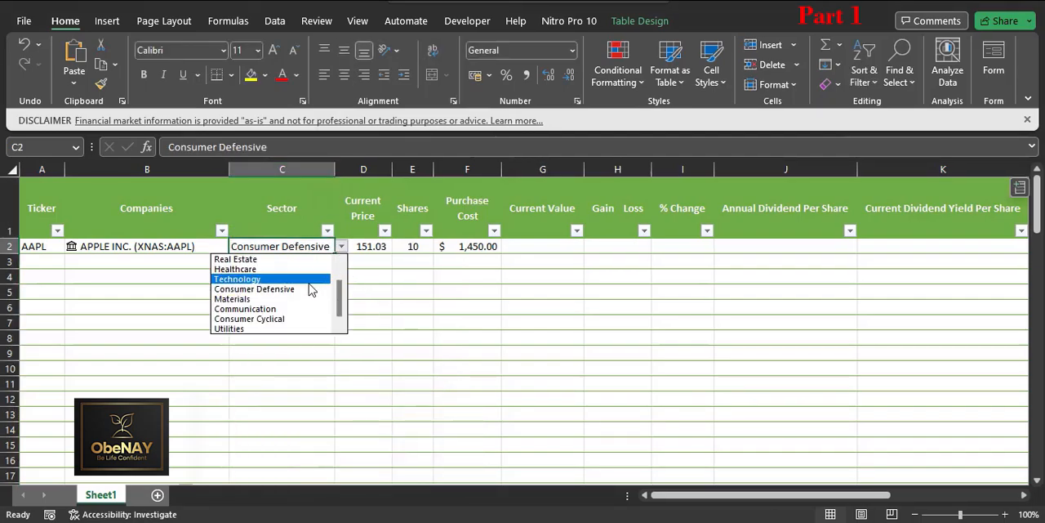
left_click(313, 279)
left_click(359, 304)
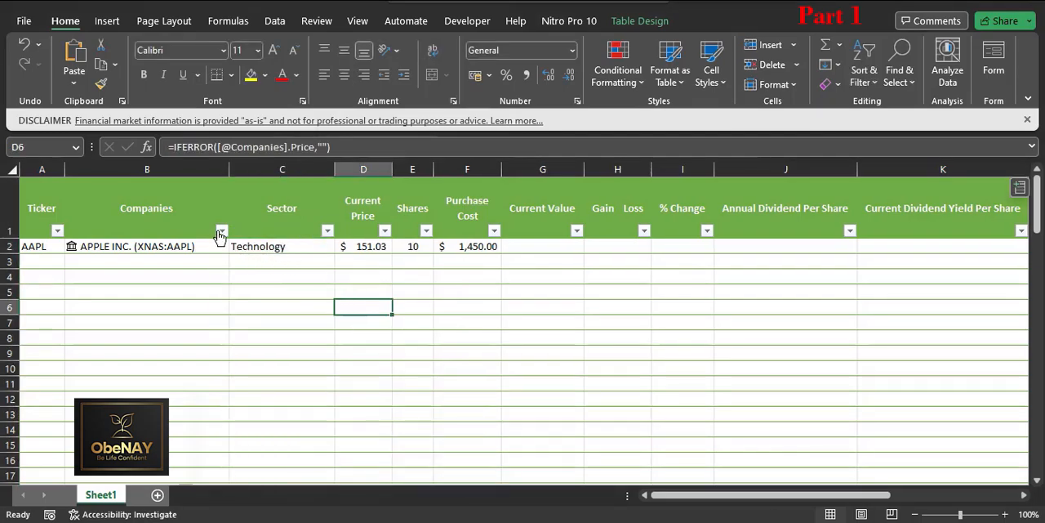
Step: Narrow the Ticker column A slightly and centre its contents horizontally
left_click_drag(225, 171, 226, 171)
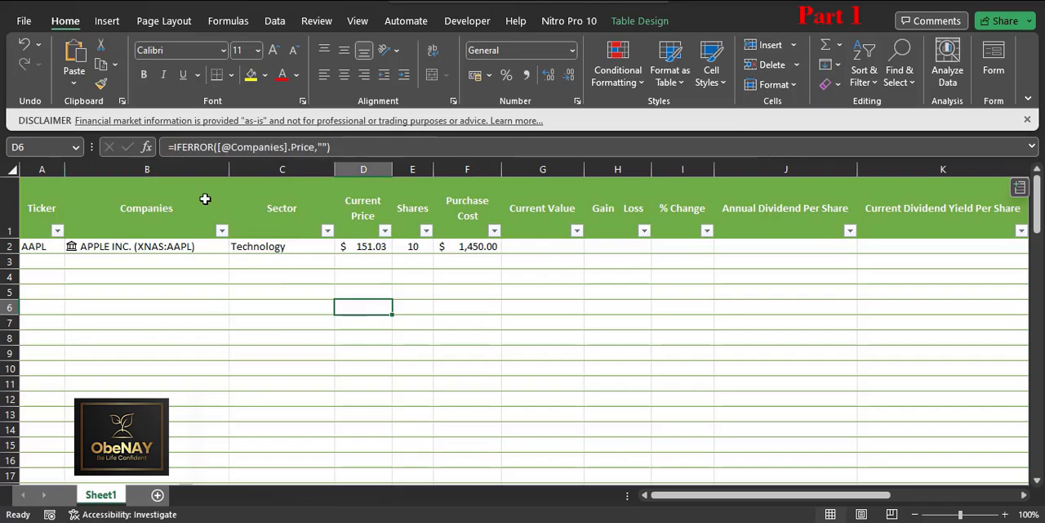
left_click_drag(62, 170, 59, 171)
left_click(45, 169)
right_click(49, 171)
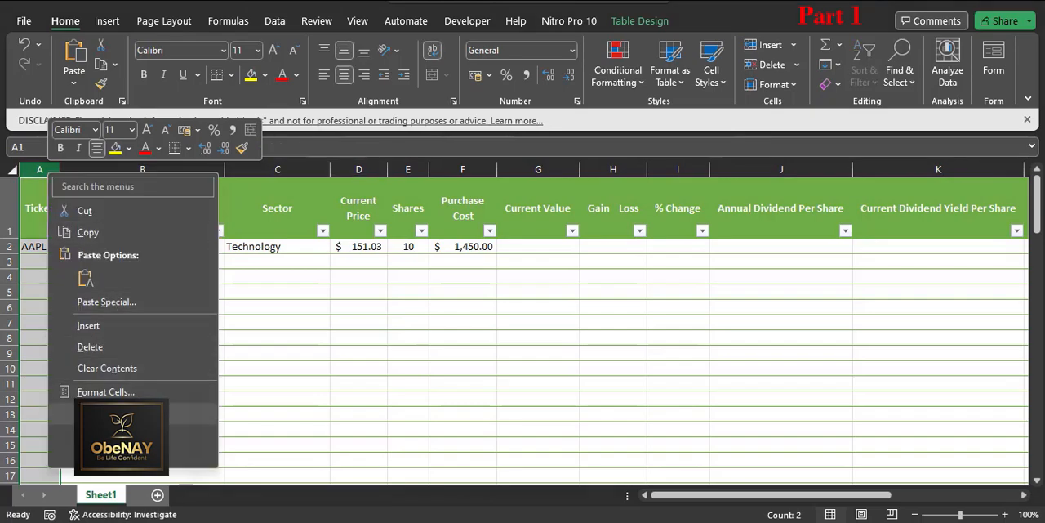
left_click(106, 414)
left_click(98, 441)
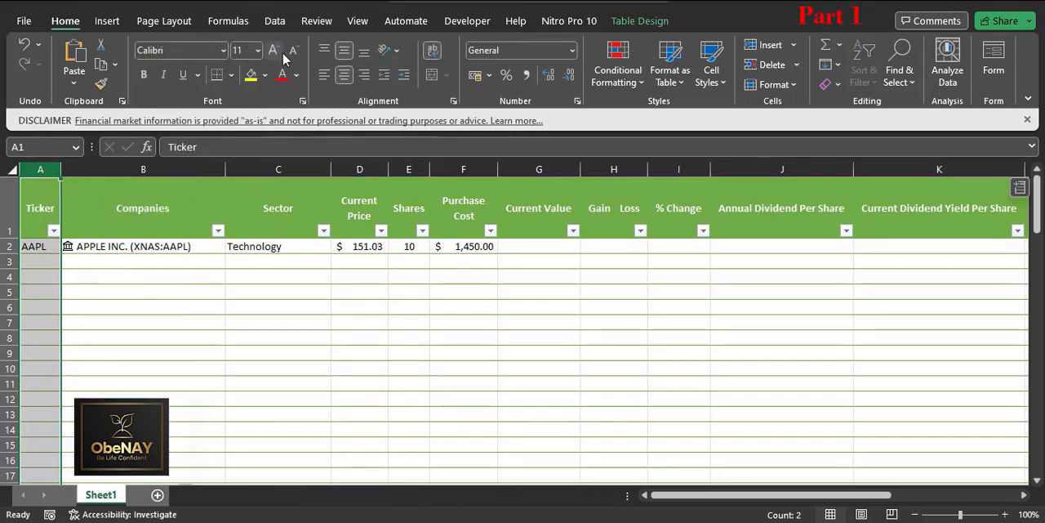
left_click(343, 74)
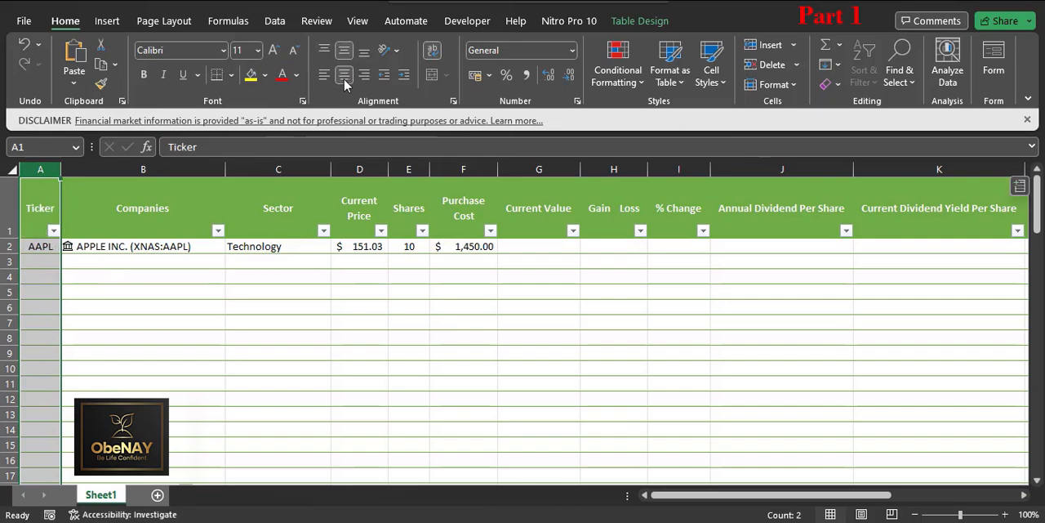
left_click(299, 307)
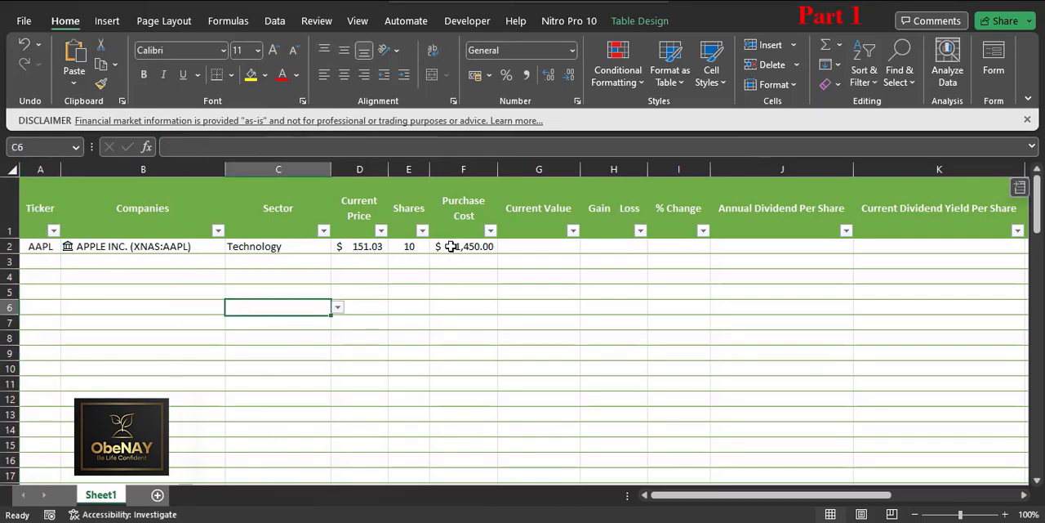
left_click(498, 167)
left_click(529, 246)
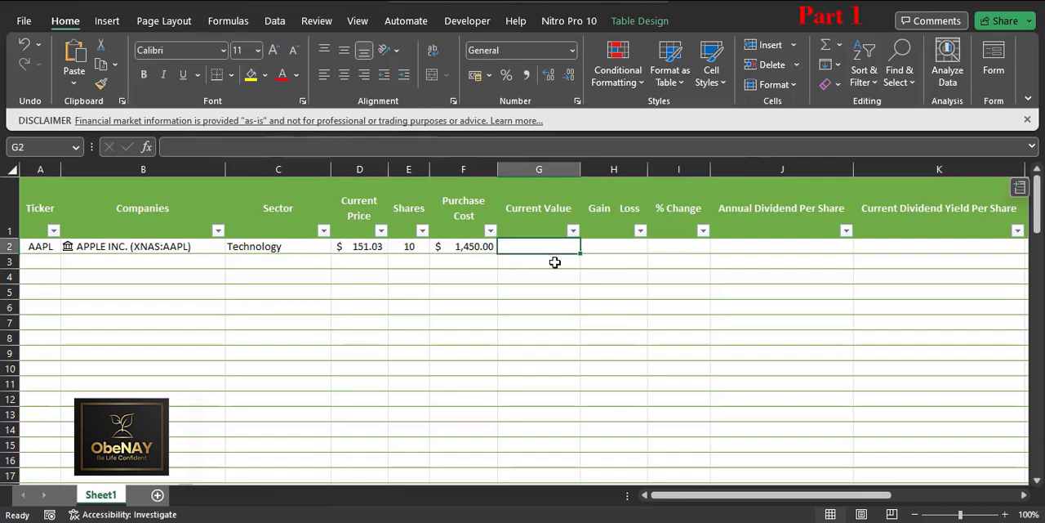
type("=")
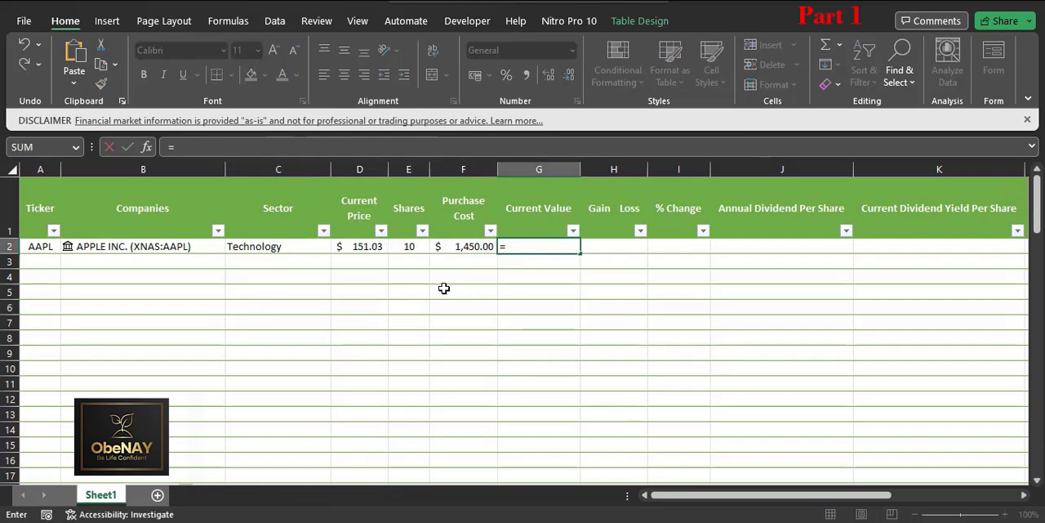
left_click(357, 248)
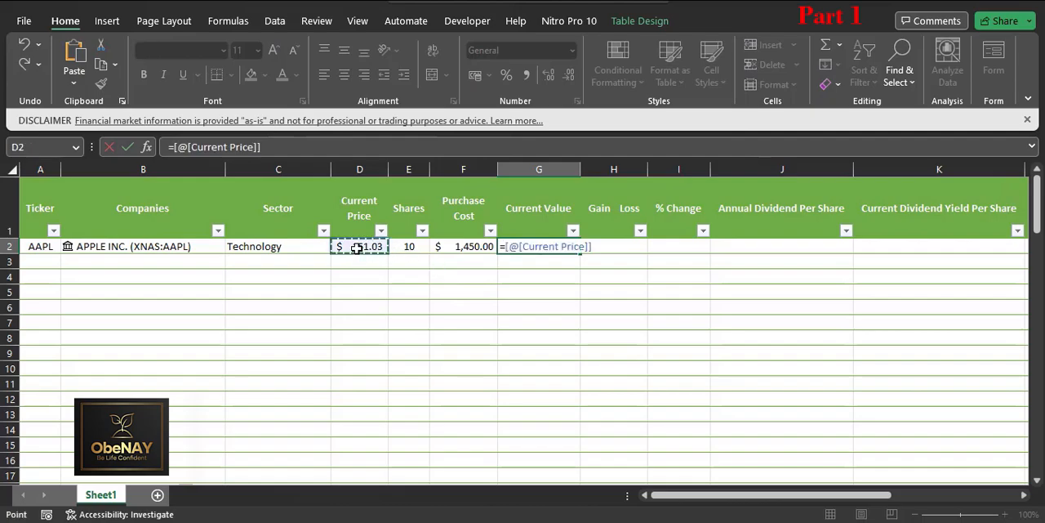
type("*")
left_click(406, 249)
key("Return")
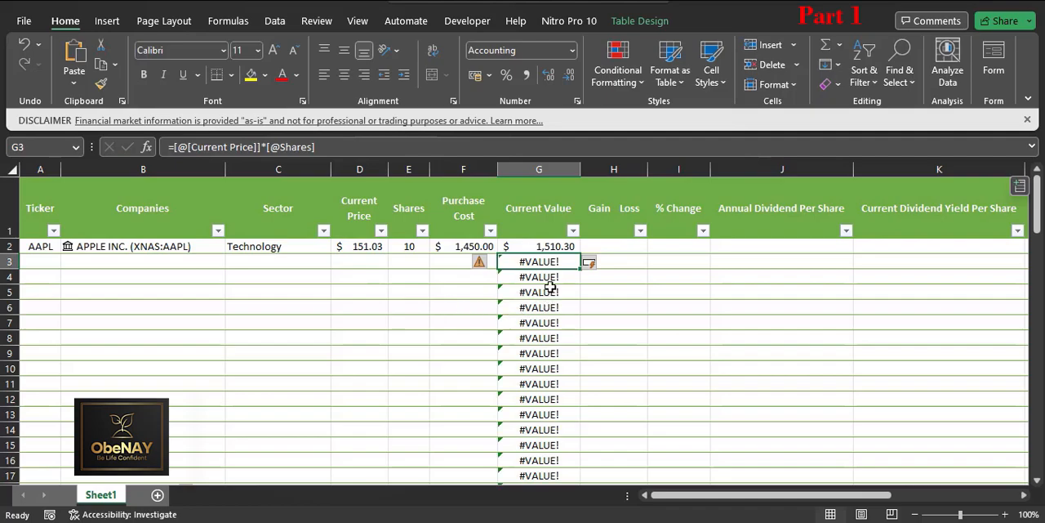
Step: Set the Current Value column G's width to 12
left_click_drag(579, 169, 575, 170)
right_click(575, 170)
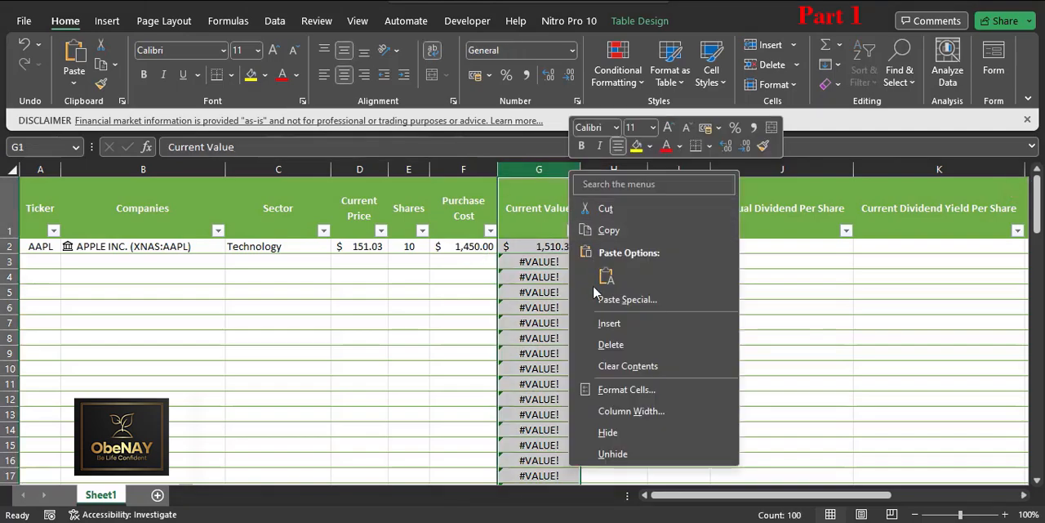
left_click(611, 411)
type("12")
key("Return")
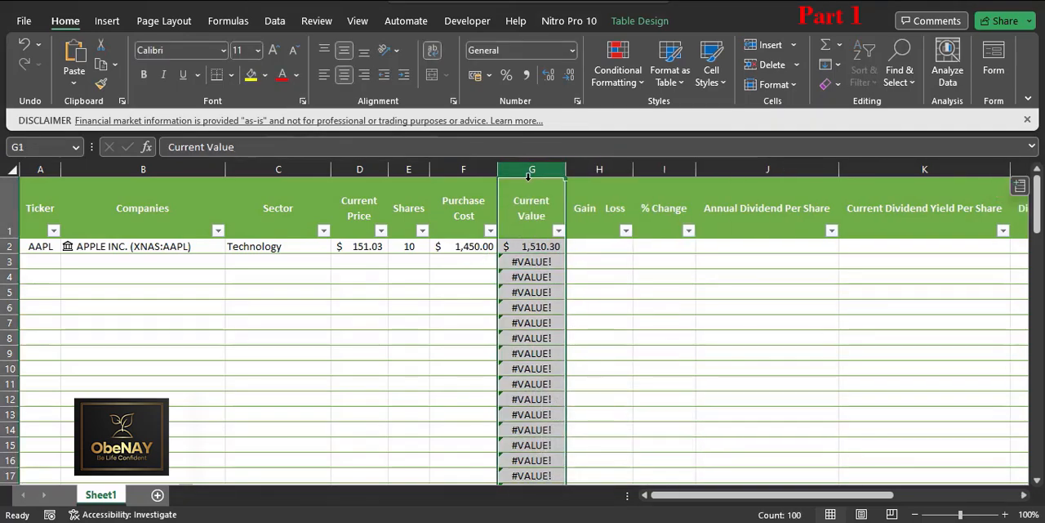
left_click(530, 249)
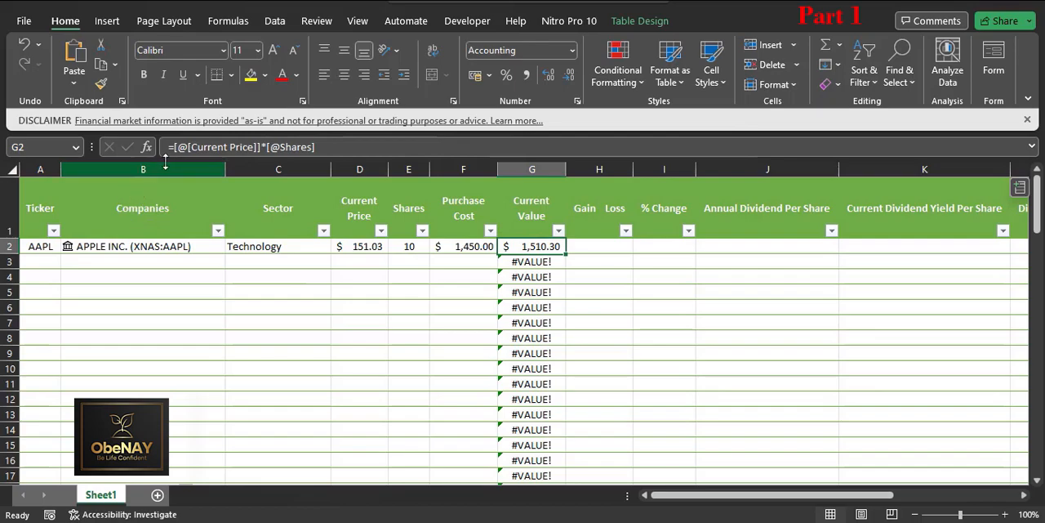
key("F2")
type("IFERROR(")
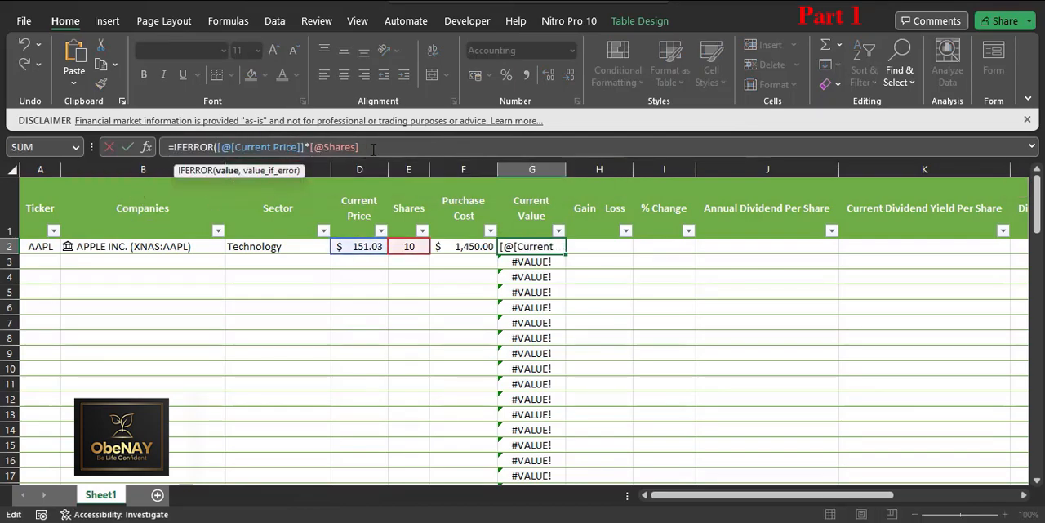
type(",")
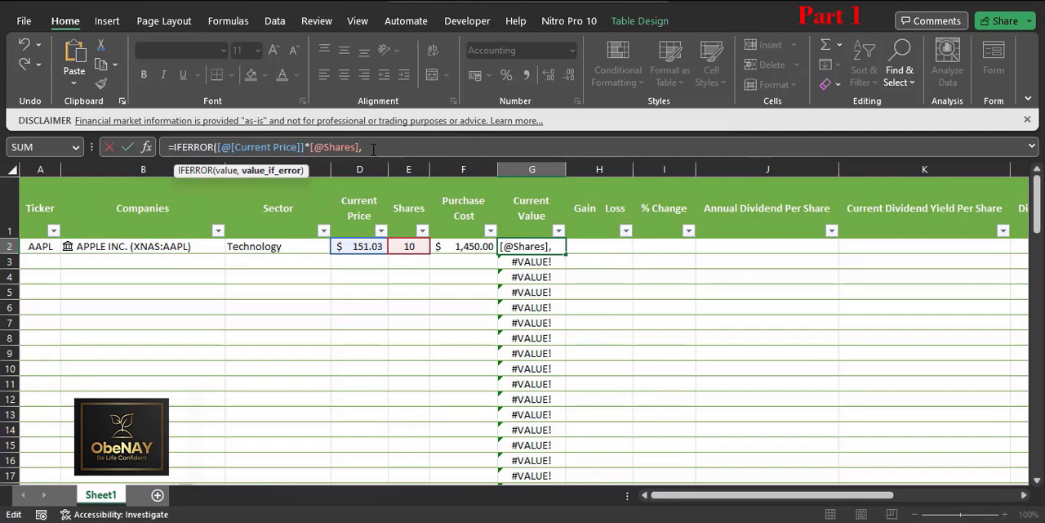
type("\"\")")
key("Return")
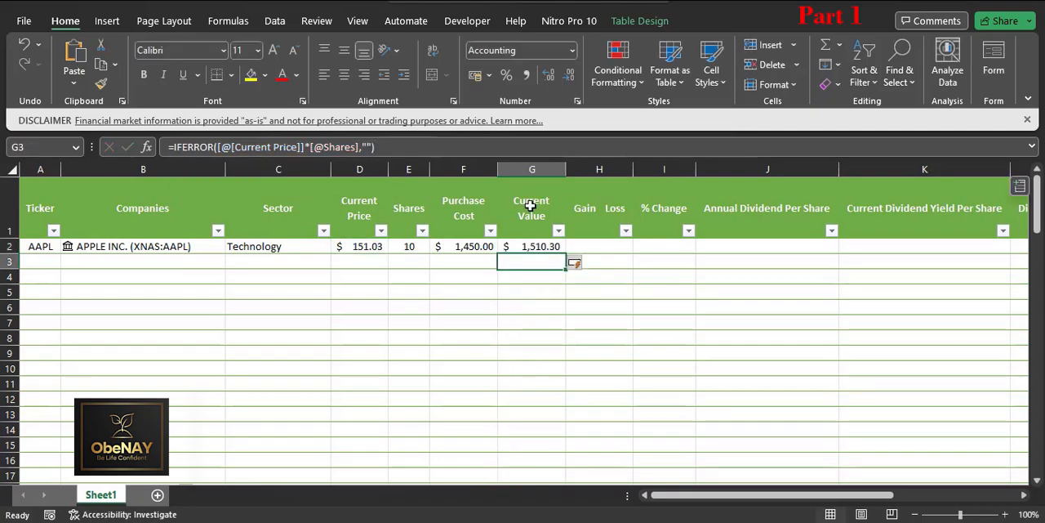
Step: Calculate the gain or loss in H2 with the formula =[@[Current Value]]-[@[Purchase Cost]]
left_click(569, 246)
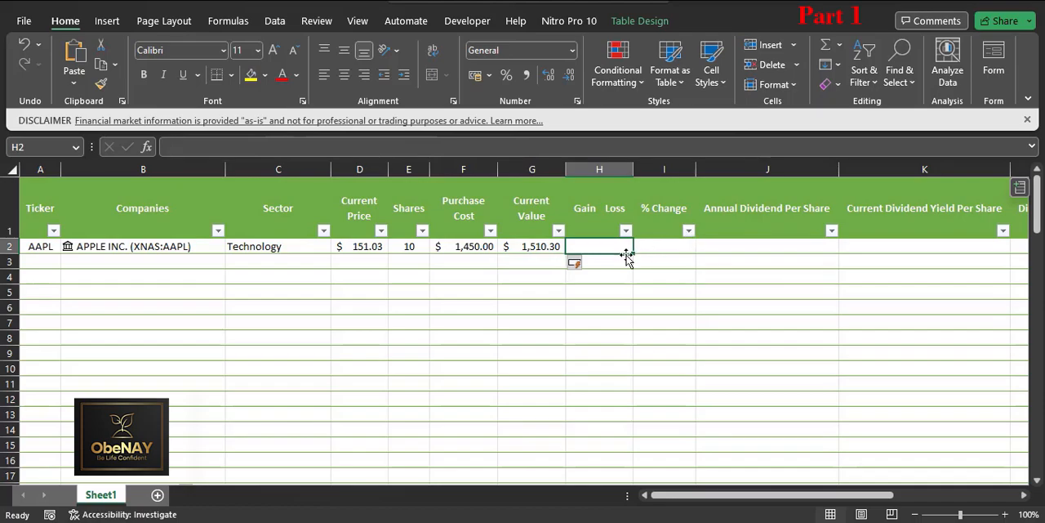
type("=")
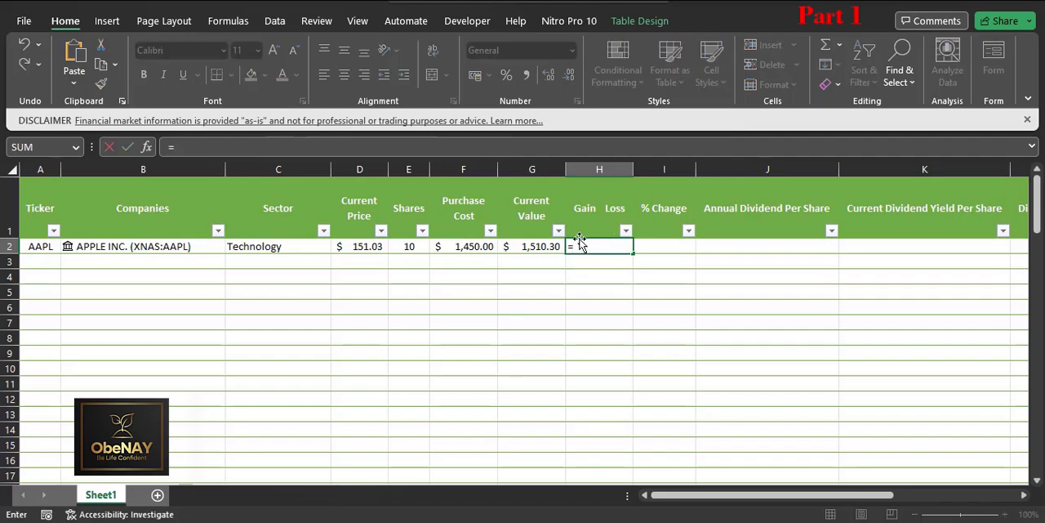
left_click(544, 242)
type("-")
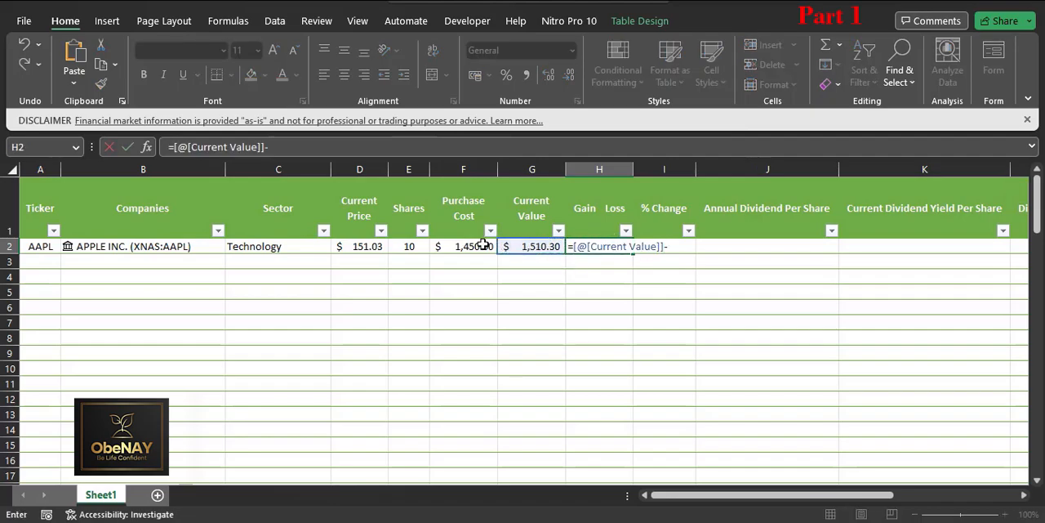
left_click(481, 245)
key("Return")
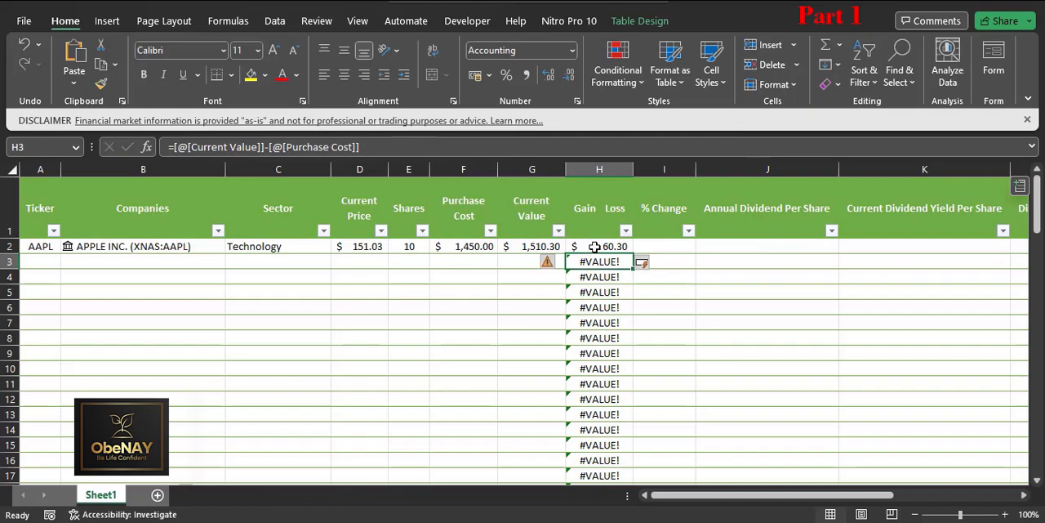
Step: Narrow the Gain Loss column H to fit its dollar amounts more tightly
left_click(594, 247)
left_click_drag(635, 171, 620, 170)
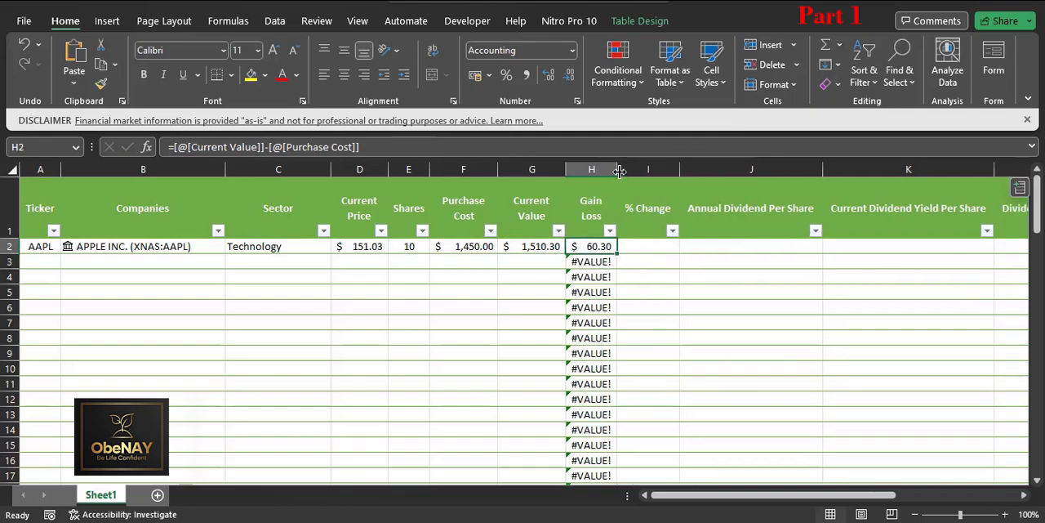
left_click(604, 170)
right_click(604, 171)
left_click(655, 412)
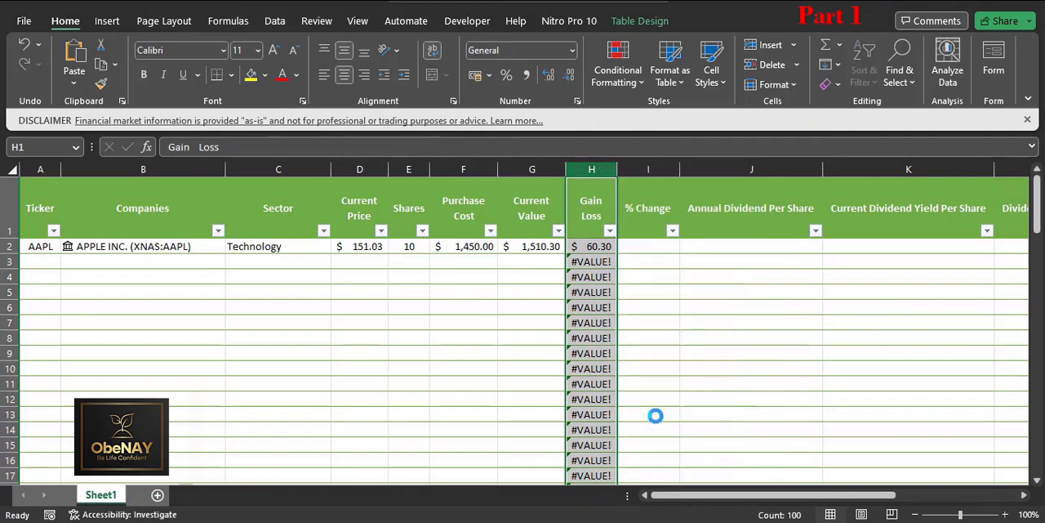
key("Return")
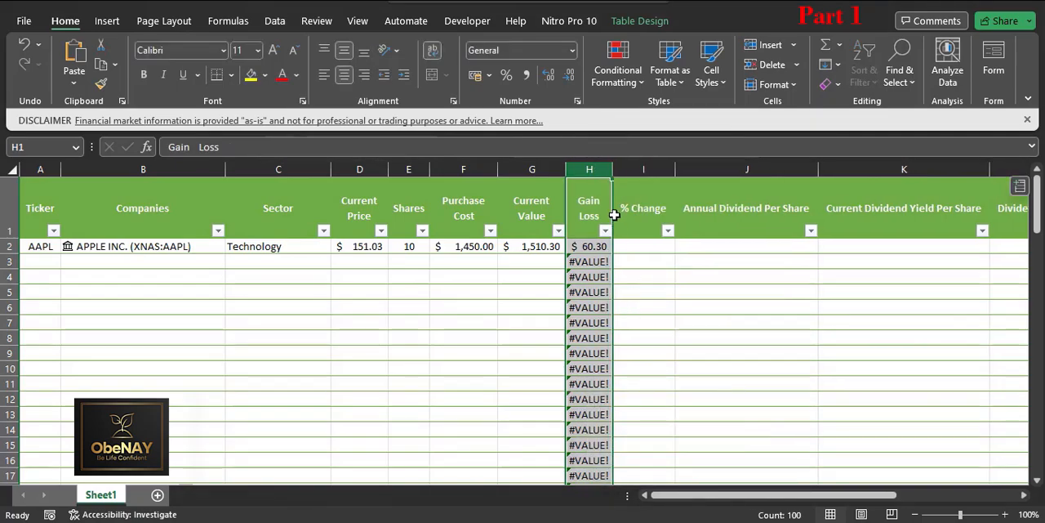
Step: Set the Gain Loss column H's width to 12
right_click(600, 169)
left_click(655, 416)
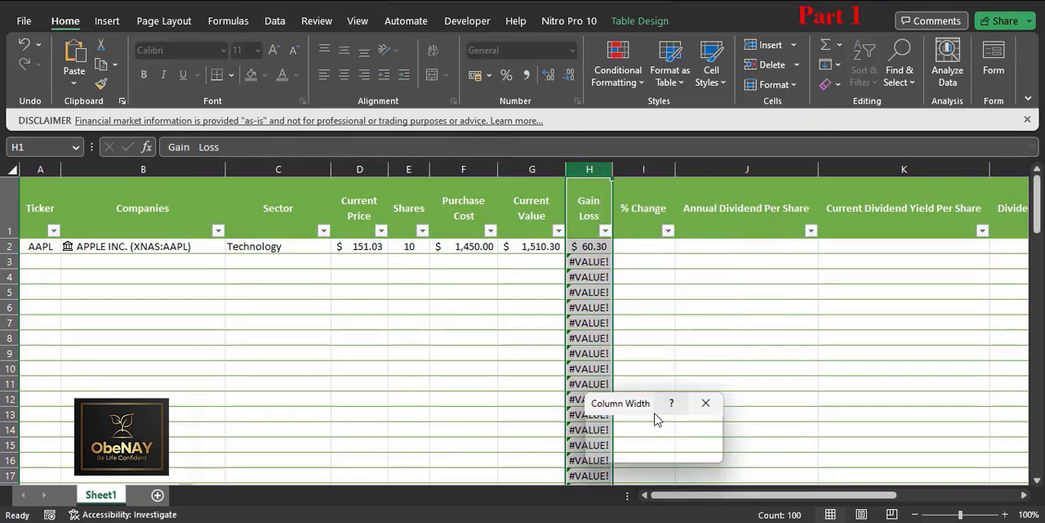
type("12")
key("Return")
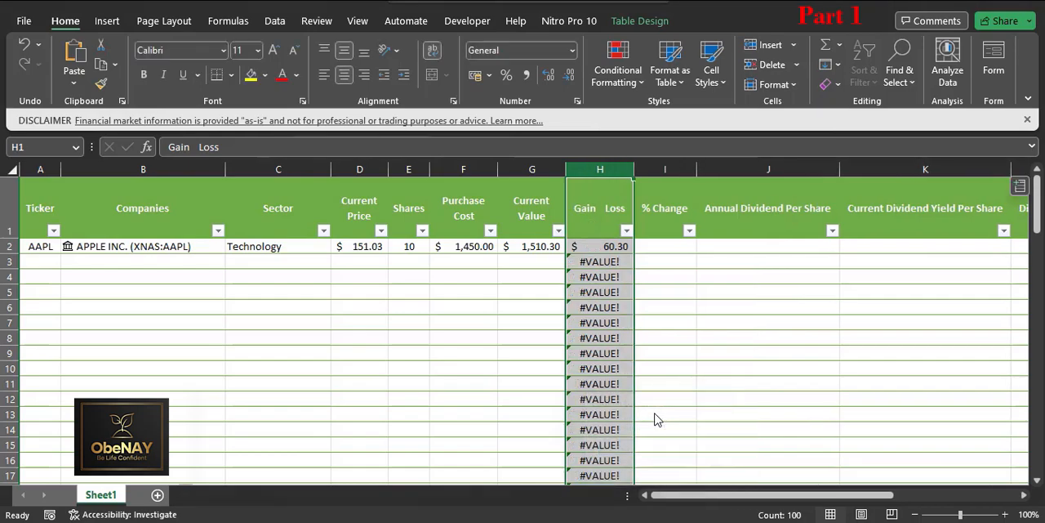
Step: Insert a line break between Gain and Loss in the H1 header
left_click(622, 218)
left_click(200, 147)
key("alt+Return")
left_click(383, 303)
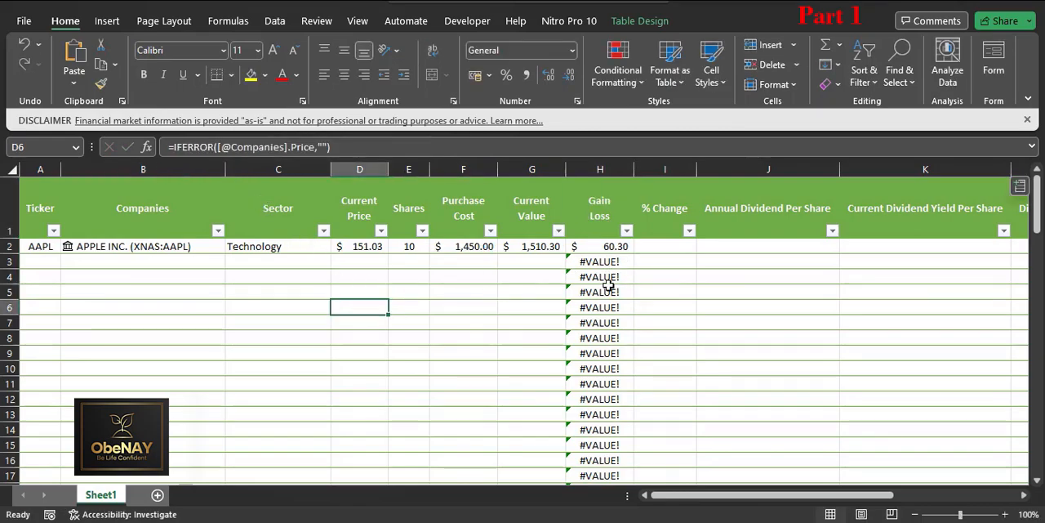
Step: Wrap the gain/loss formula in H2 in IFERROR with "" as the error value
left_click(605, 249)
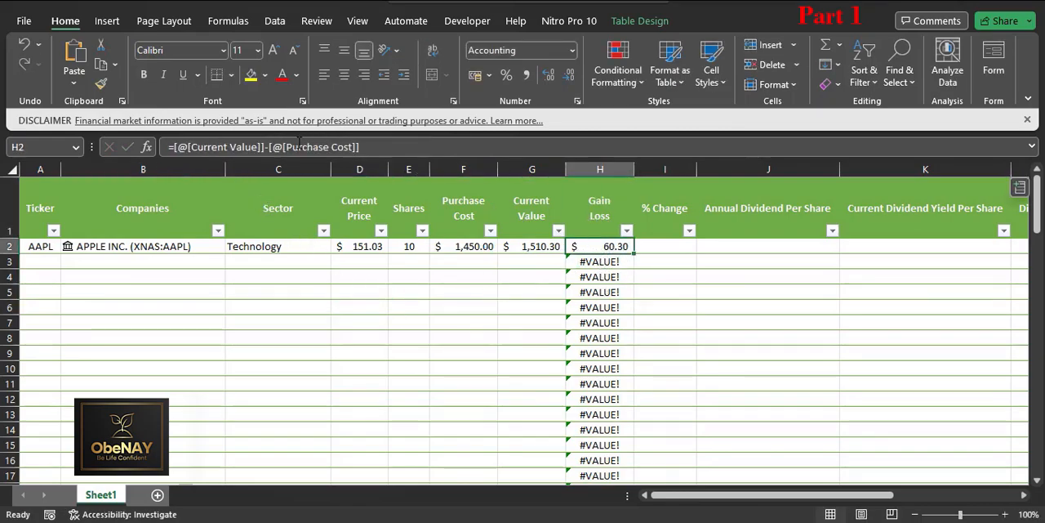
left_click(180, 147)
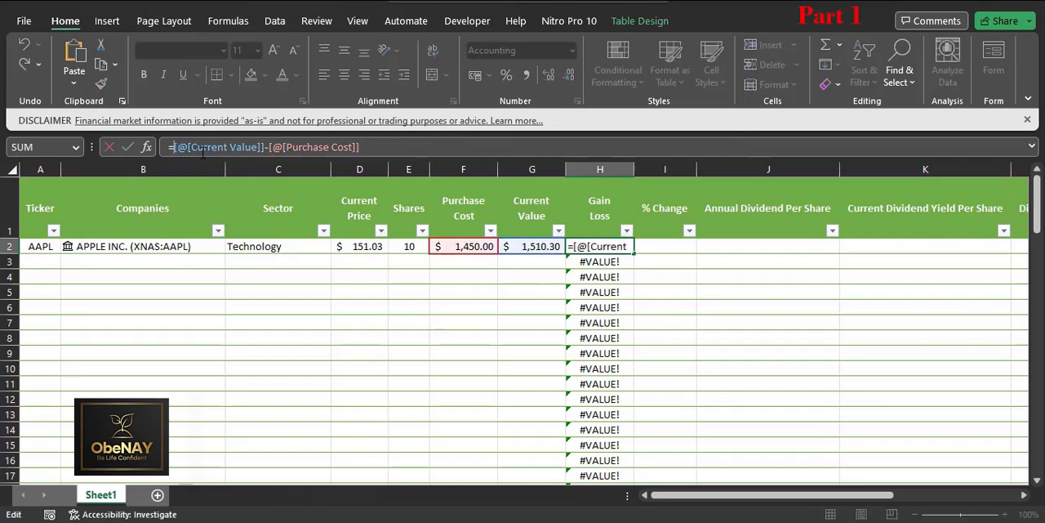
type("if")
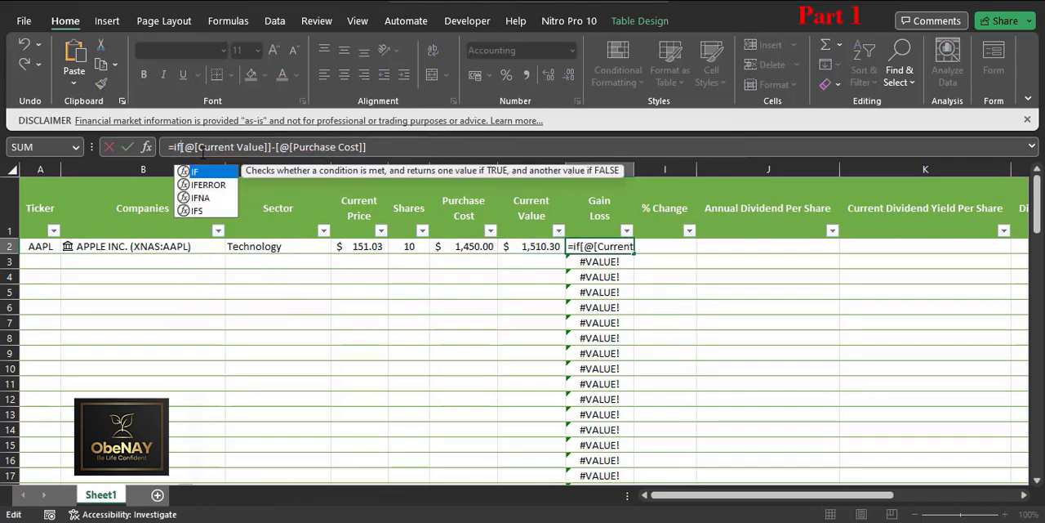
key("Down")
key("Tab")
left_click(416, 150)
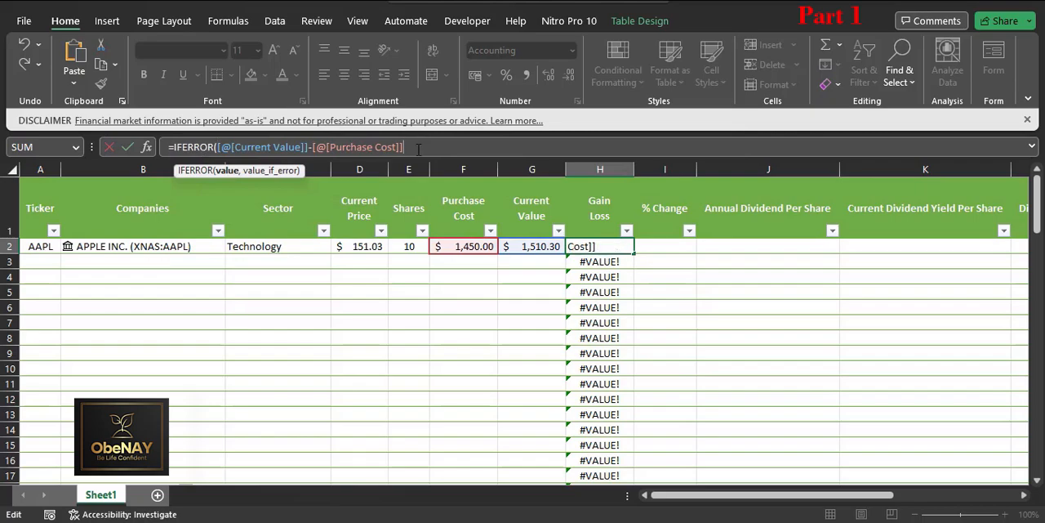
type(",\"\"")
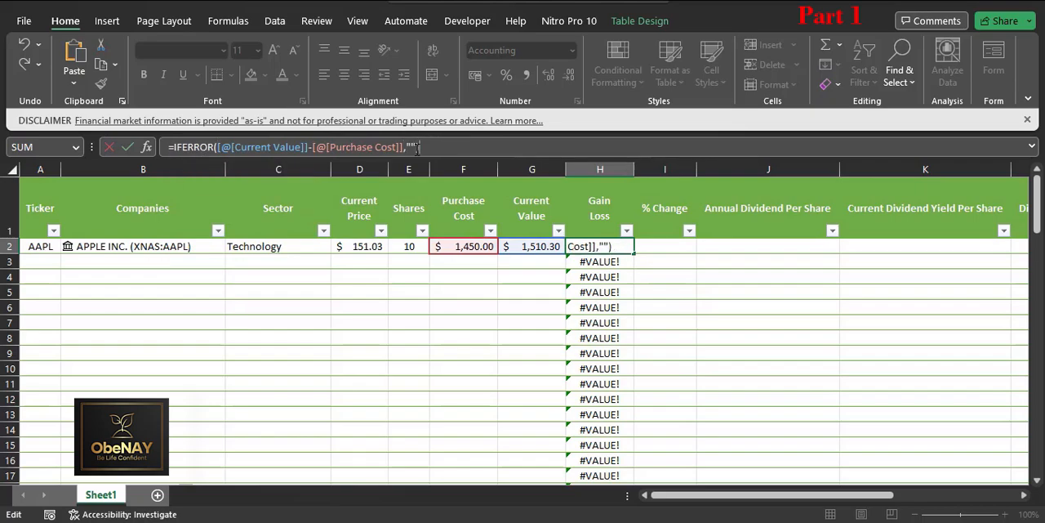
key("Return")
Step: Narrow the % Change column I and set its width to 8
left_click(661, 247)
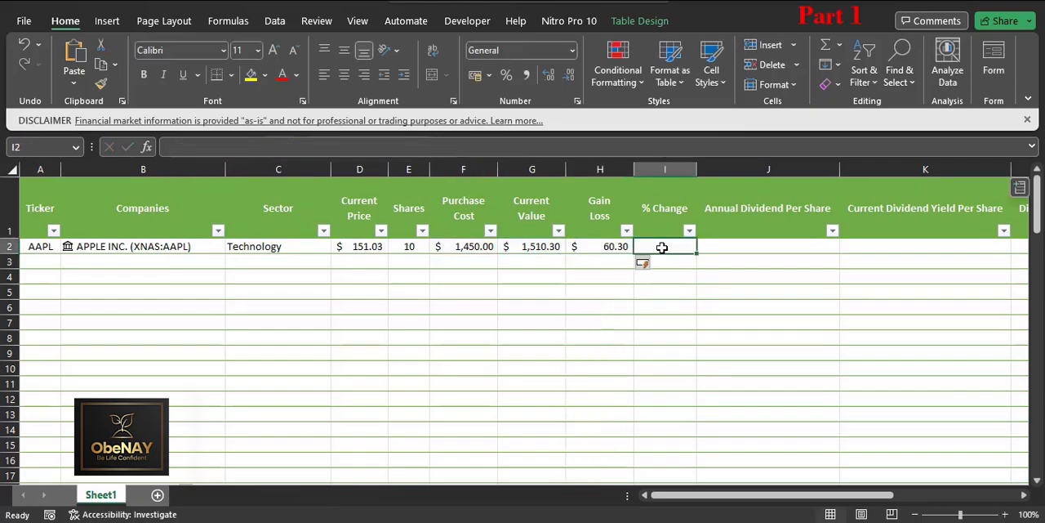
left_click_drag(696, 171, 684, 171)
right_click(660, 170)
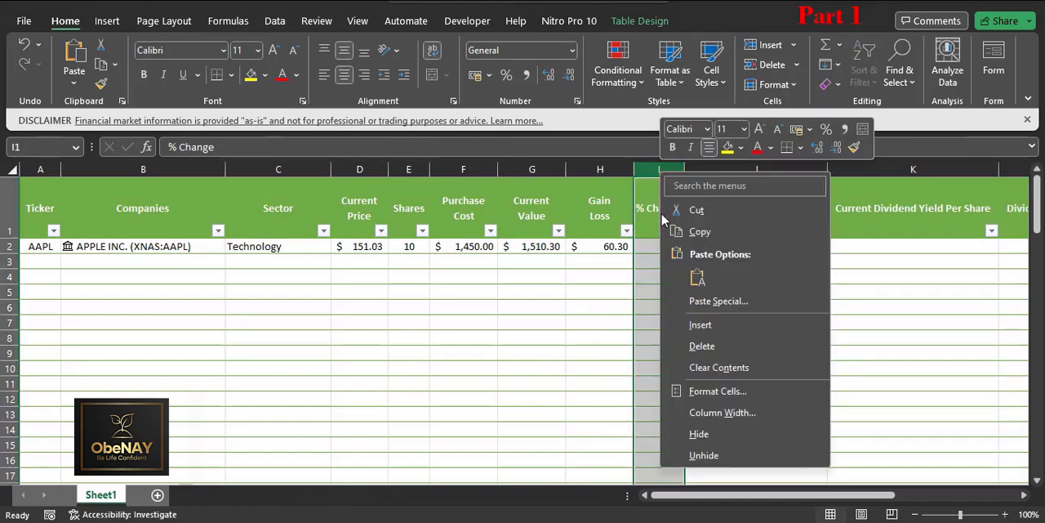
left_click(710, 413)
type("8")
key("Return")
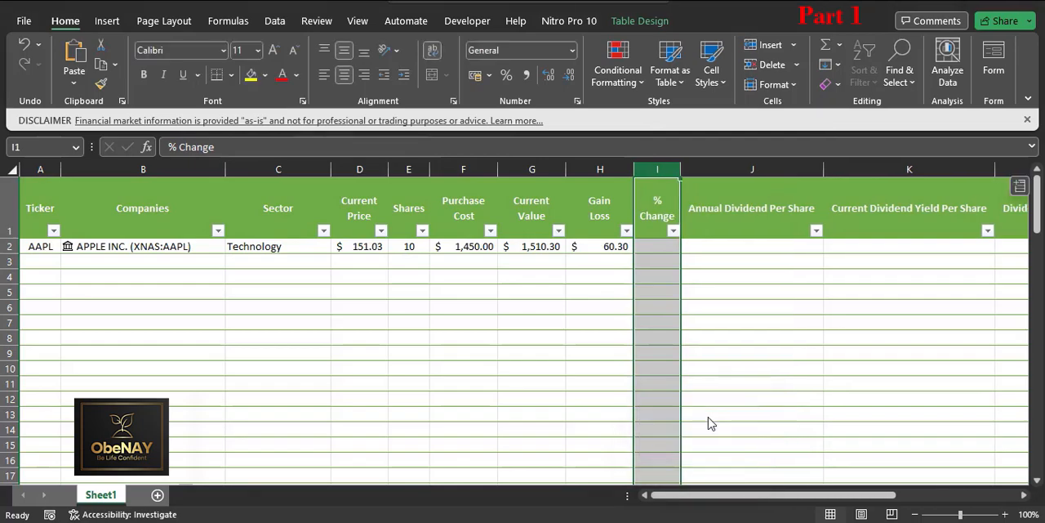
Step: Reword the I1 header from % Change to Change %
left_click(659, 219)
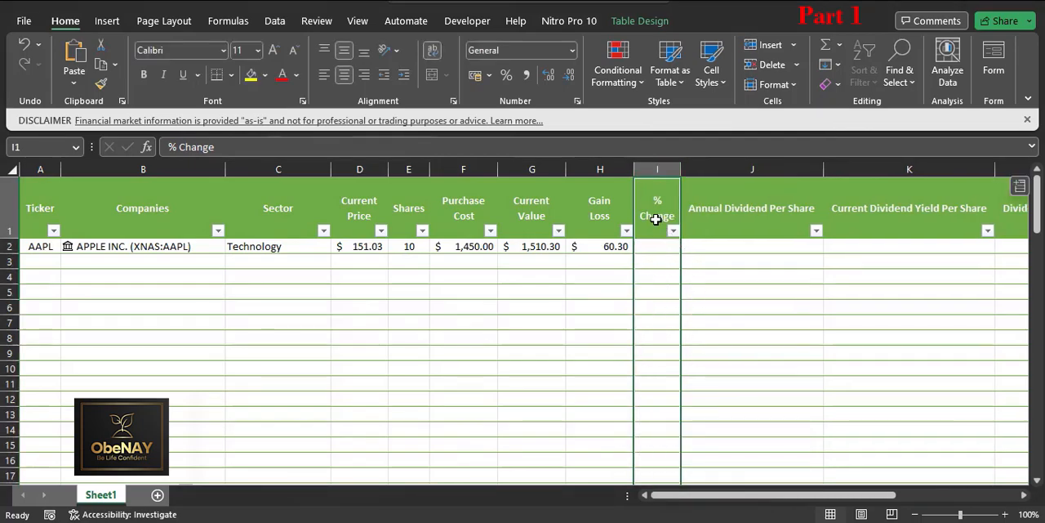
left_click(270, 150)
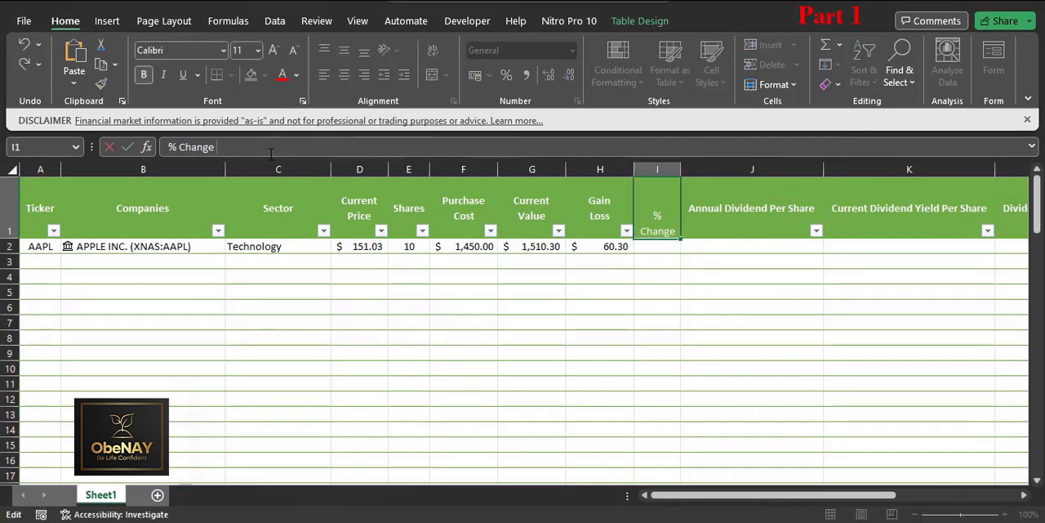
type("%")
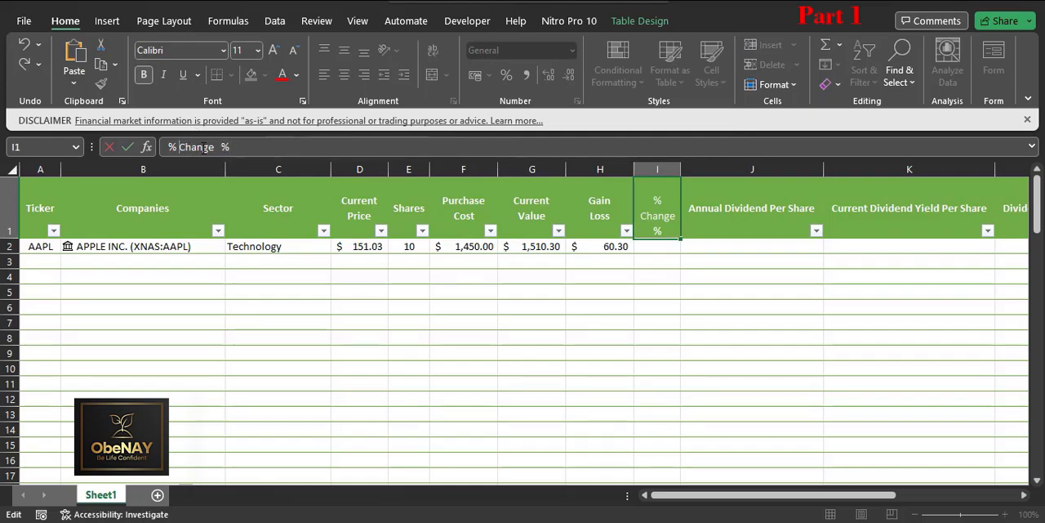
key("BackSpace")
key("BackSpace")
key("Return")
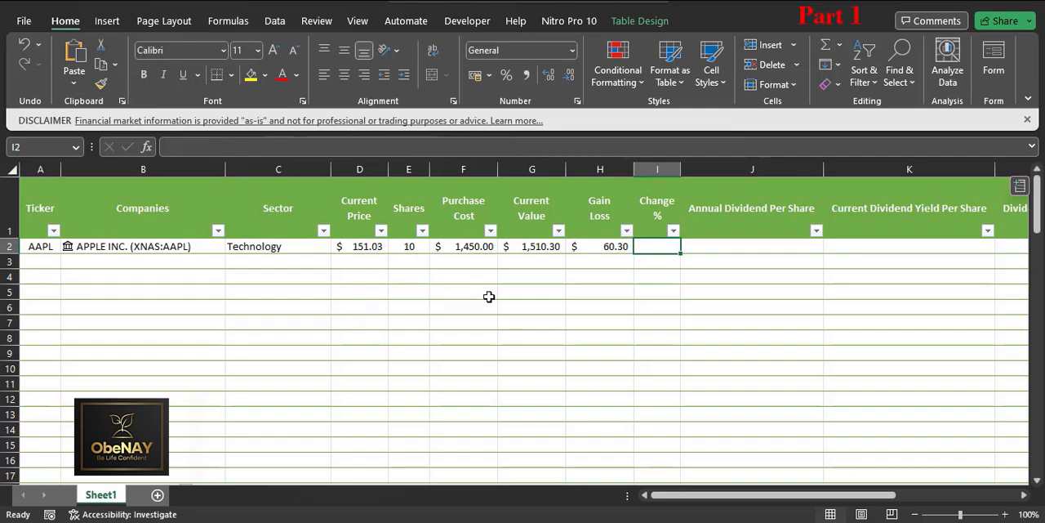
Step: Format I2 as a percentage with two decimal places, entering 5 as a trial value
left_click(629, 246)
left_click(649, 245)
left_click(505, 75)
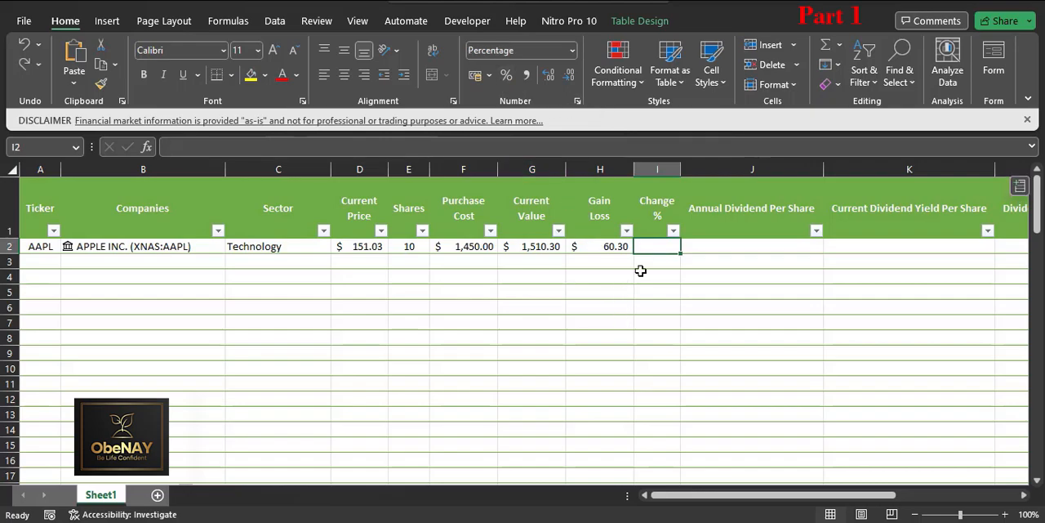
type("5")
left_click(669, 323)
left_click(665, 247)
left_click(550, 75)
left_click(549, 75)
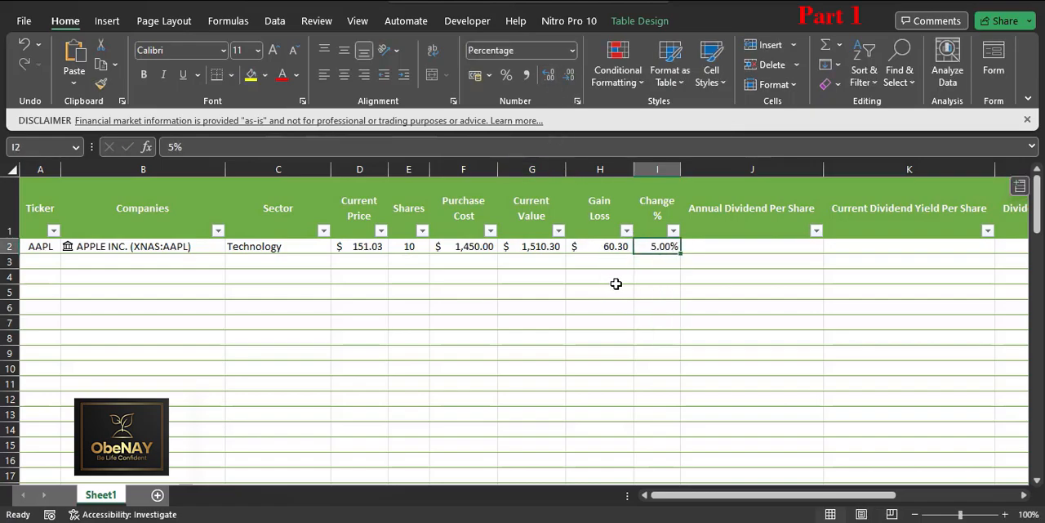
Step: Replace the trial value in I2 with a formula dividing Gain Loss by Purchase Cost from the same row
left_click(644, 271)
left_click(658, 247)
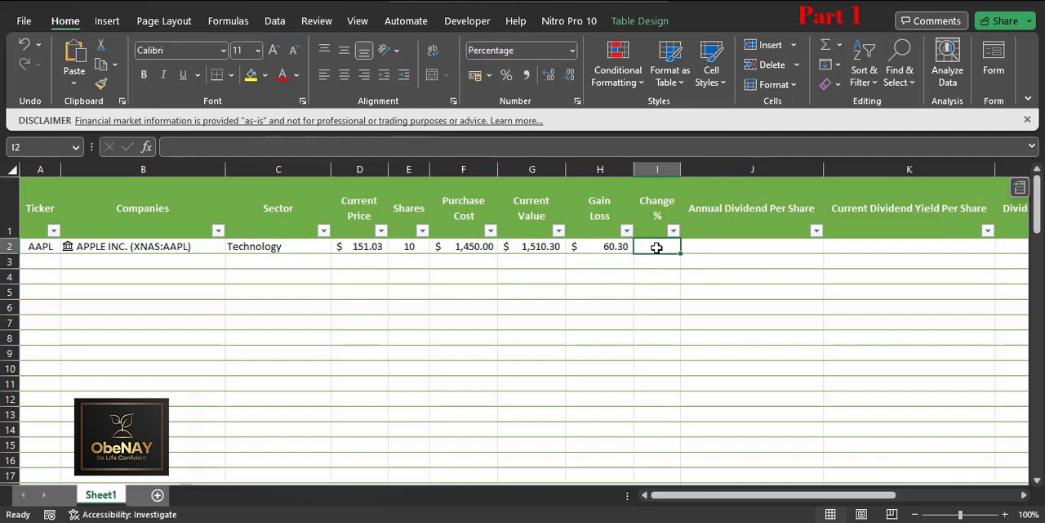
type("=")
left_click(611, 245)
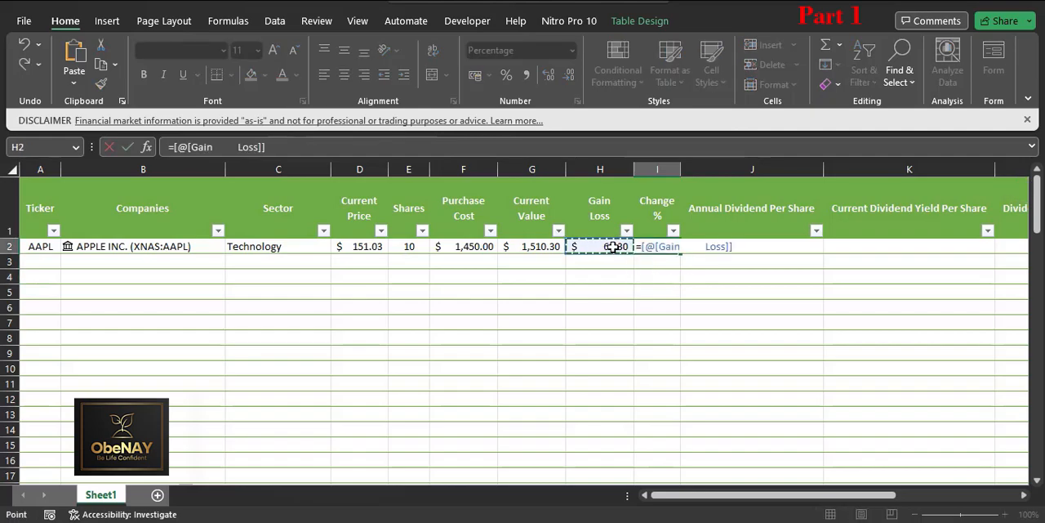
type("/")
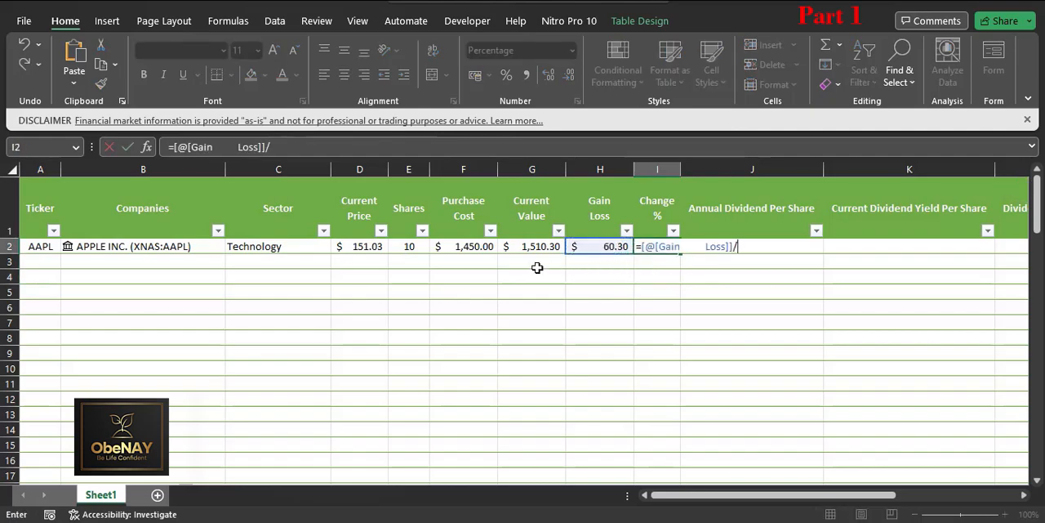
left_click(485, 247)
key("Return")
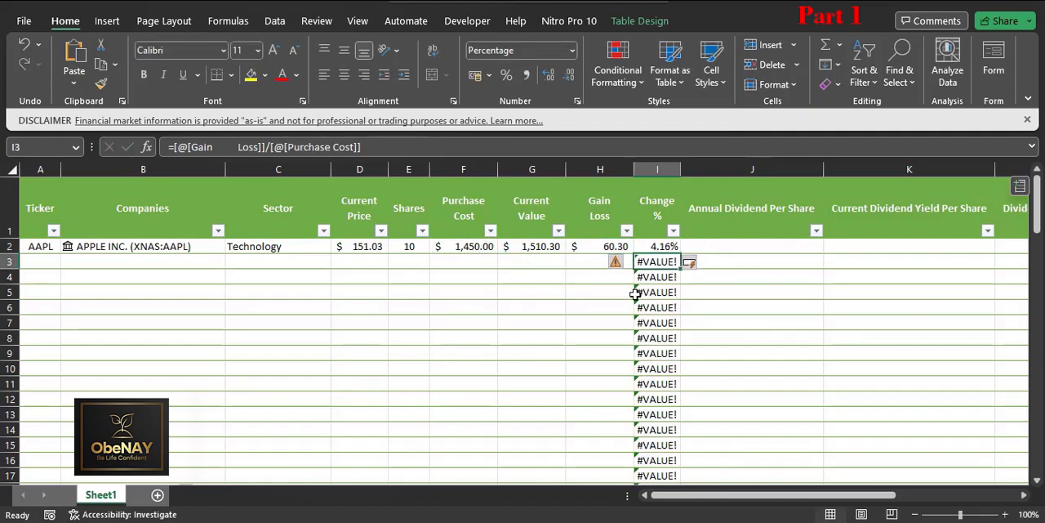
Step: Try to wrap the percentage change formula in I2 in IFERROR with "" as the error value
left_click(658, 246)
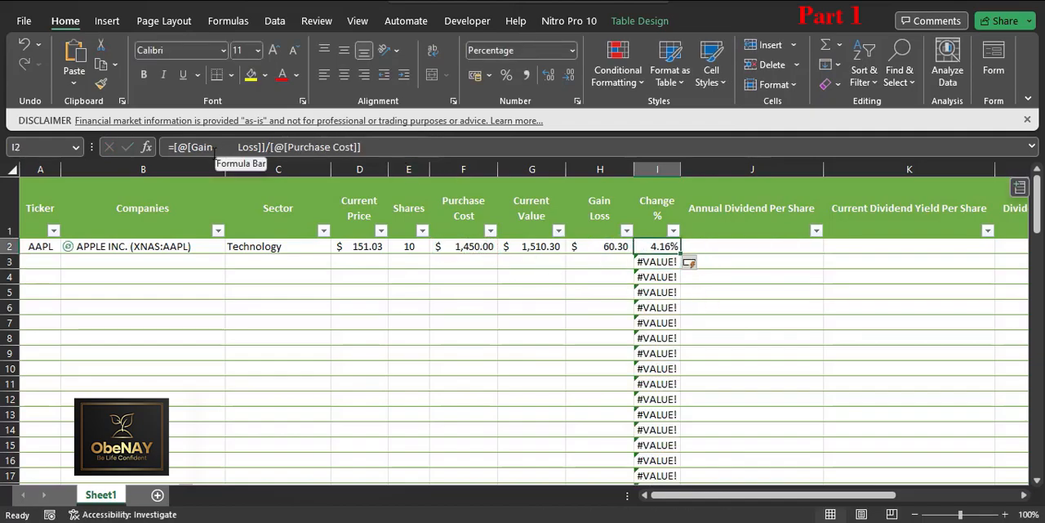
left_click(171, 147)
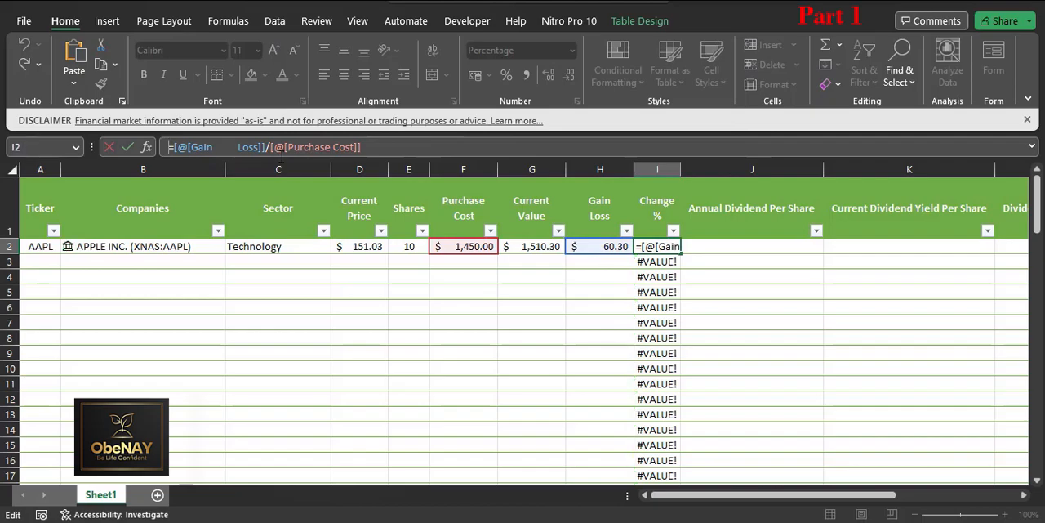
type("=")
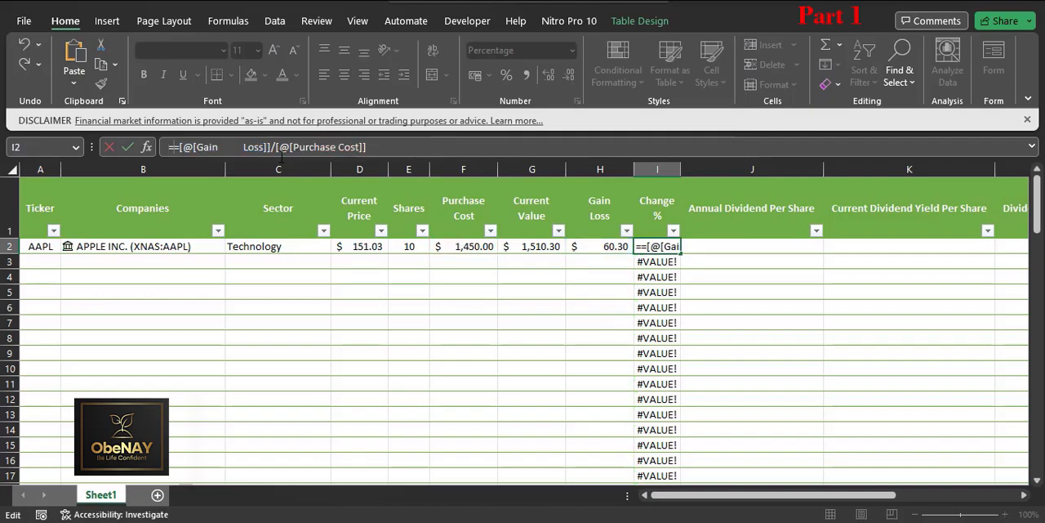
type("if")
key("Down")
key("Tab")
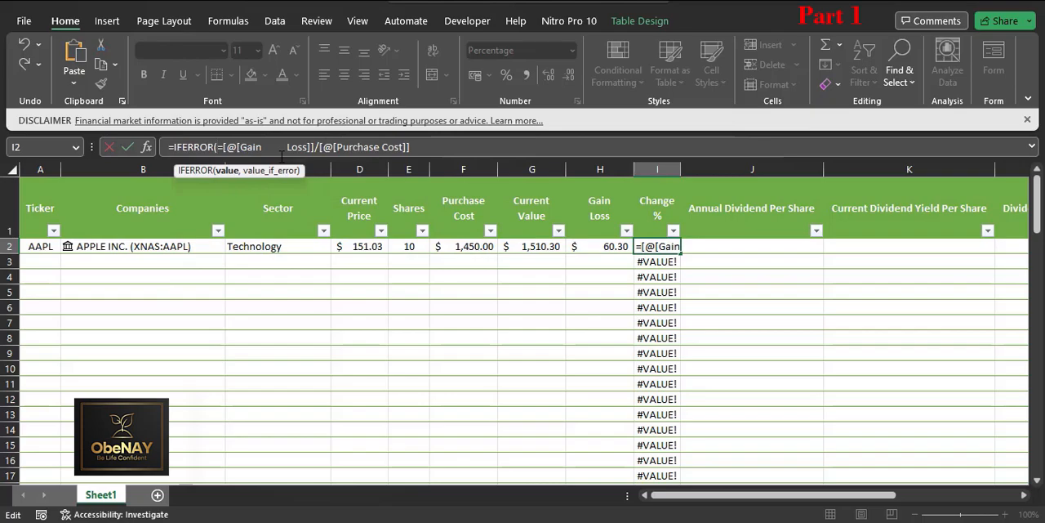
type(",\"\")")
key("Return")
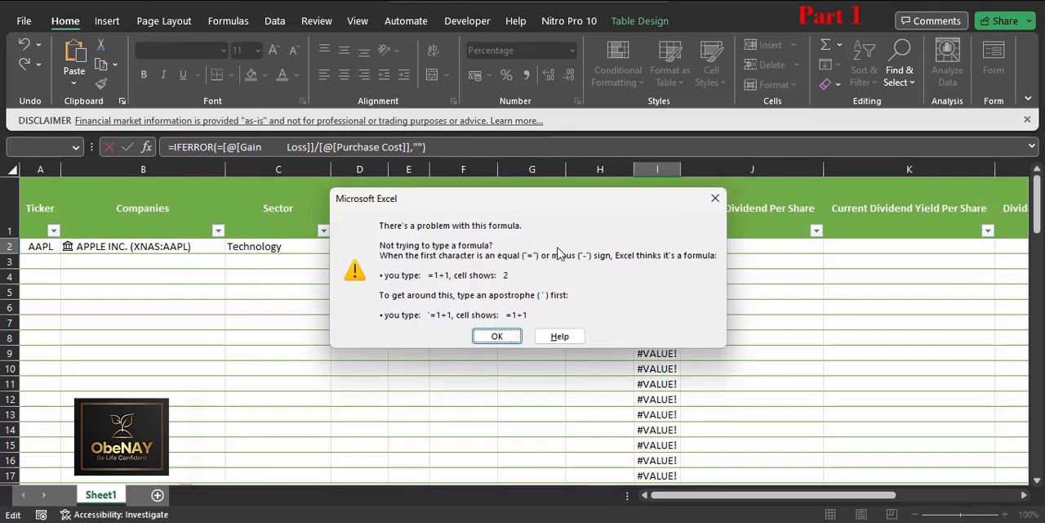
left_click(498, 336)
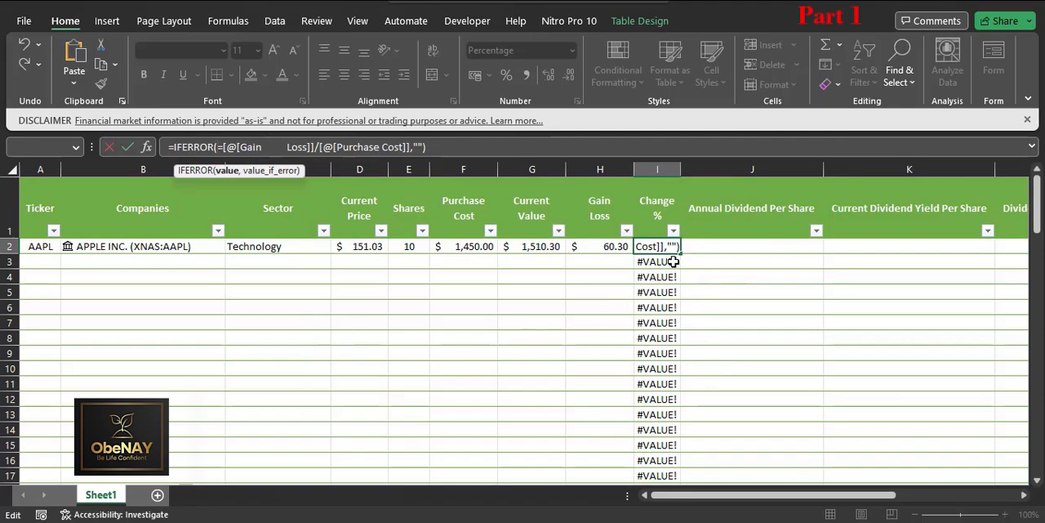
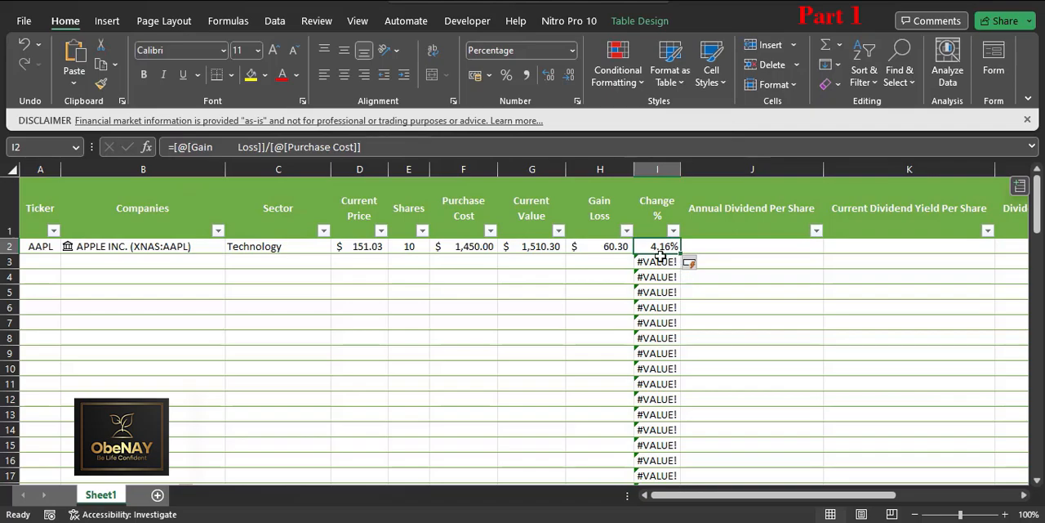
Step: Wrap the percentage change formula in I2 in IFERROR with "" as the error value
left_click(179, 147)
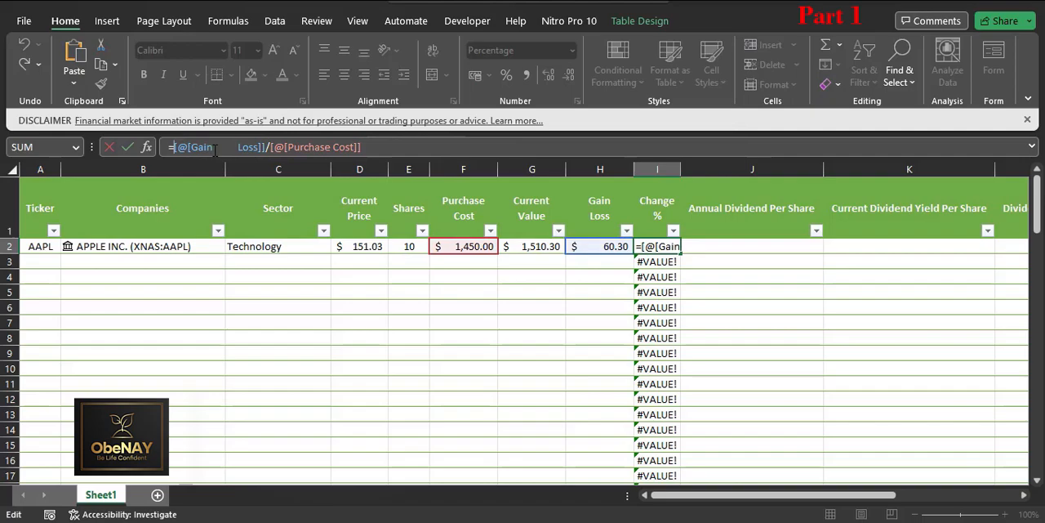
type("=")
key("BackSpace")
type("if")
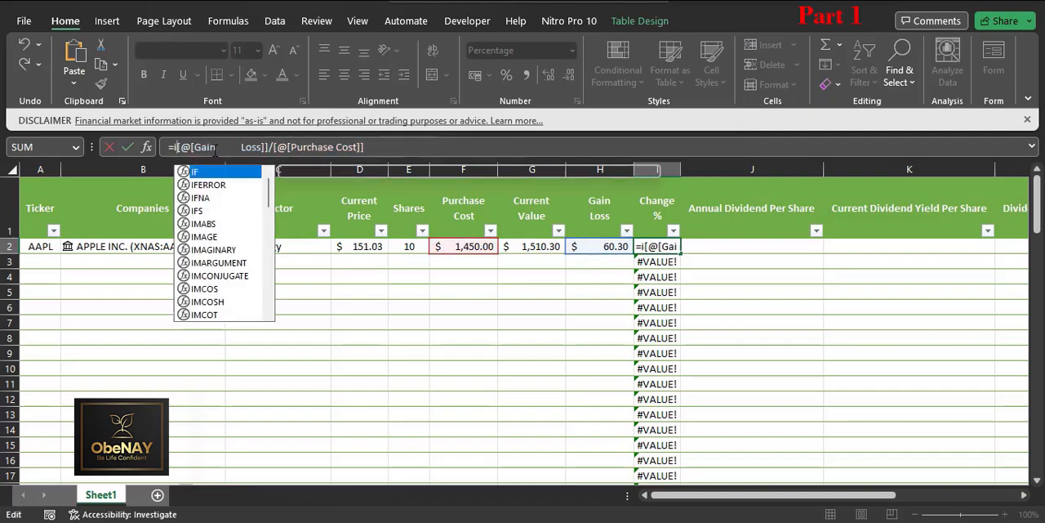
key("Down")
key("Tab")
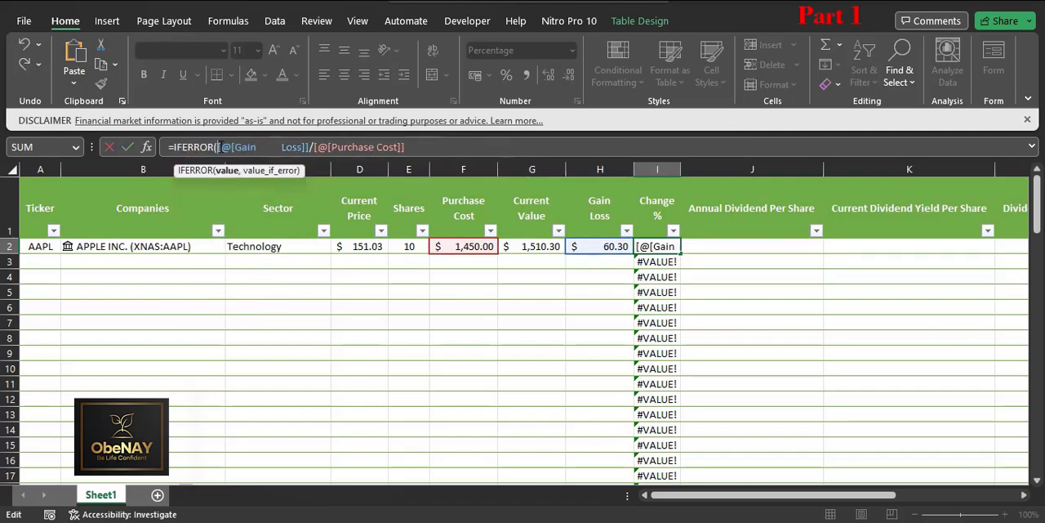
left_click(428, 147)
type(",")
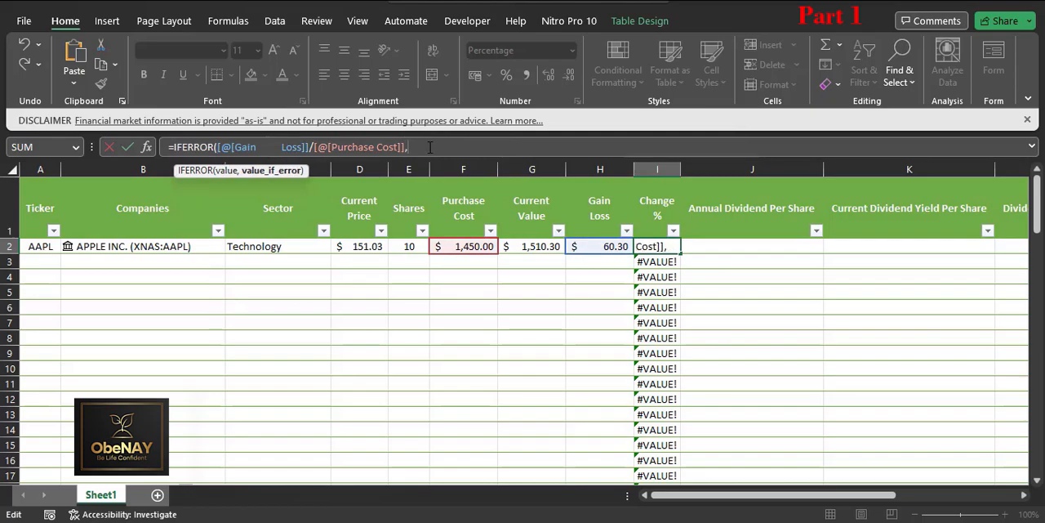
type("\"\")")
key("Return")
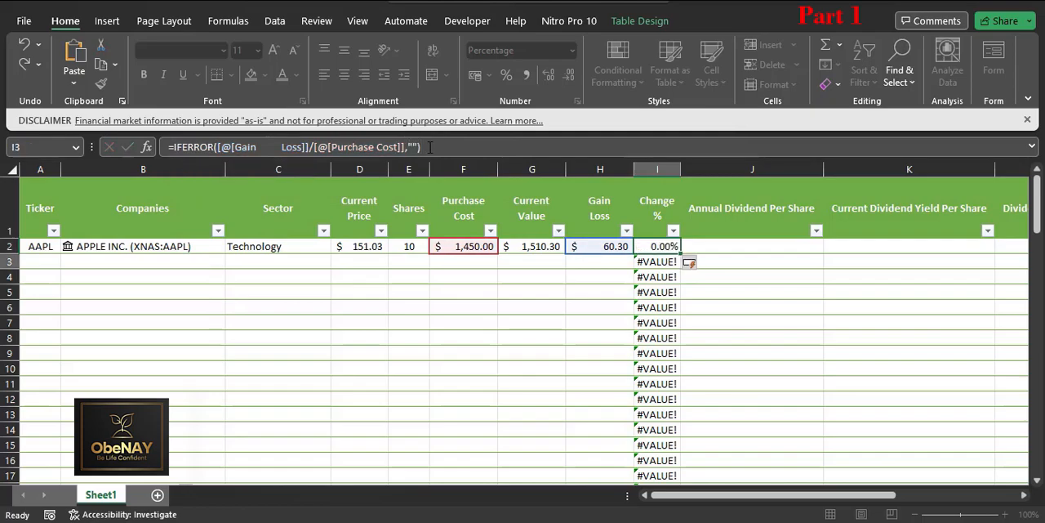
left_click(707, 246)
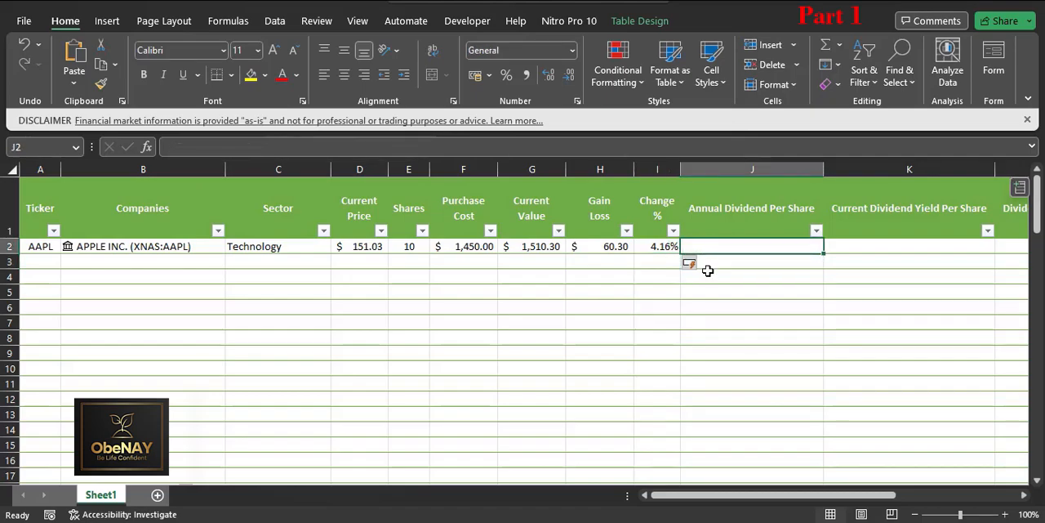
Step: Freeze the sheet's top row so the table headers stay in view
scroll(587, 267, "down", 2)
scroll(587, 267, "up", 2)
left_click(40, 261)
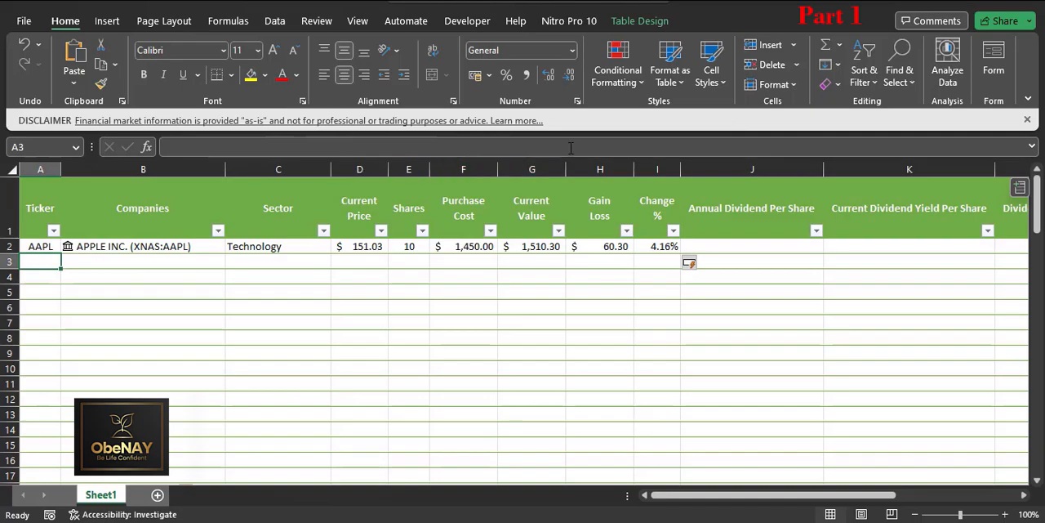
left_click(406, 20)
left_click(358, 20)
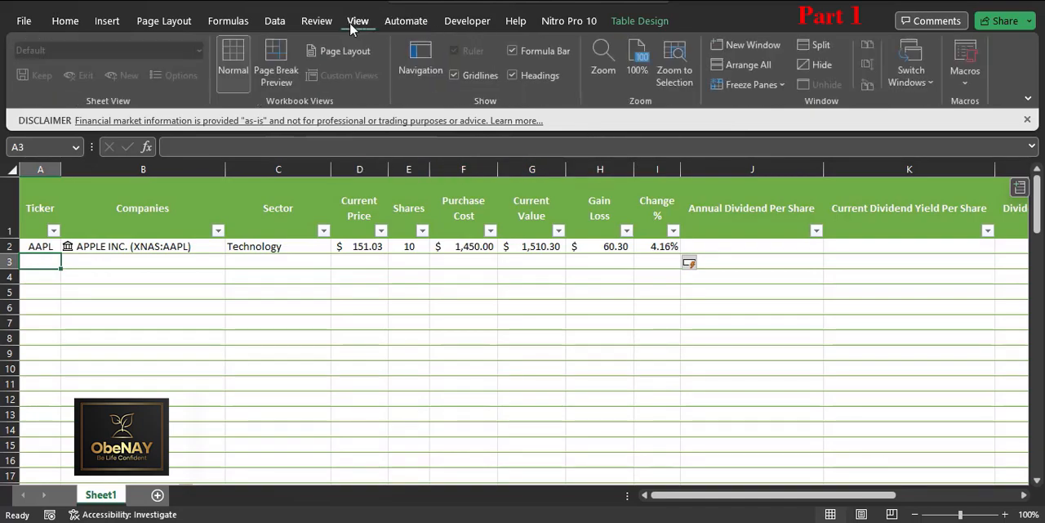
left_click(753, 84)
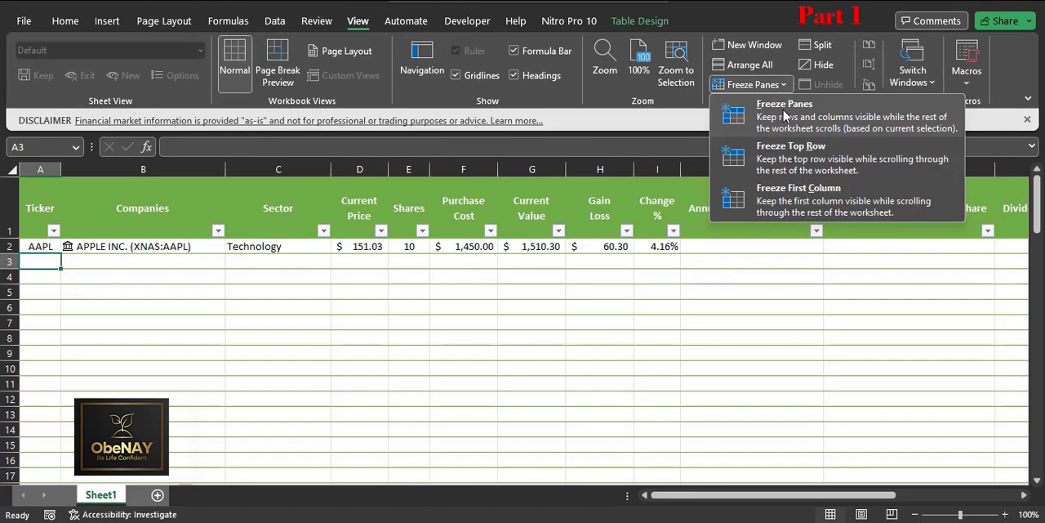
left_click(788, 157)
scroll(422, 310, "down", 3)
scroll(511, 270, "down", 4)
scroll(604, 305, "up", 7)
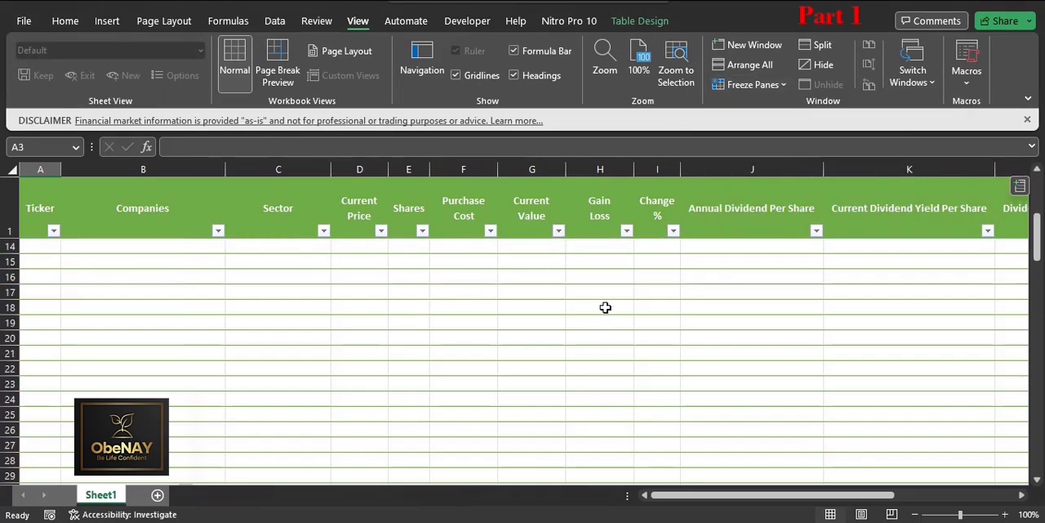
left_click(429, 300)
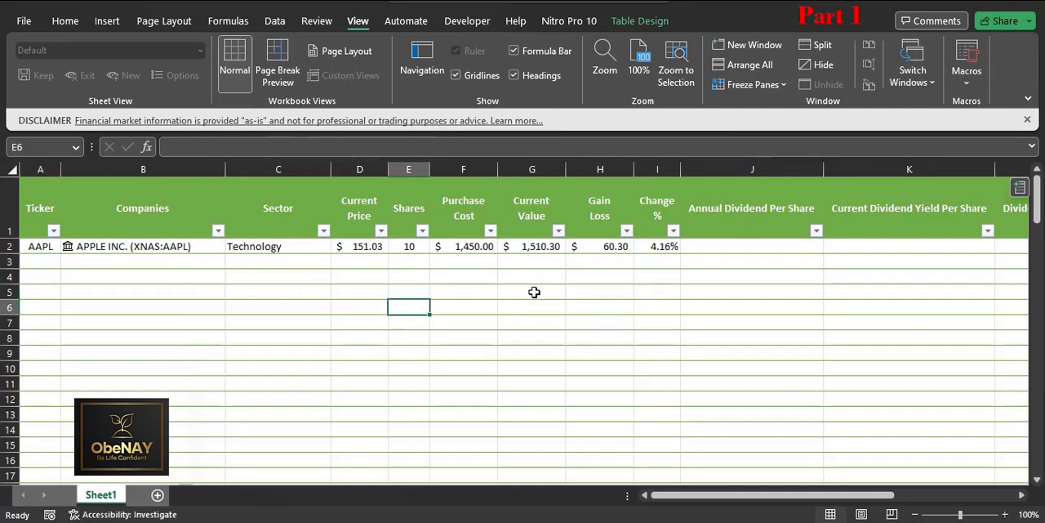
Step: Rename Sheet1 as Companies List
right_click(101, 494)
left_click(203, 335)
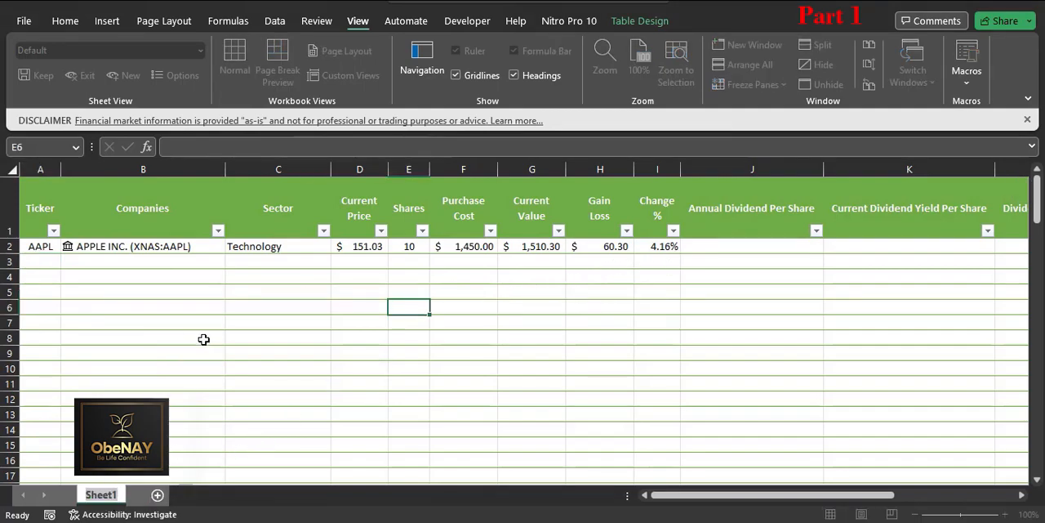
type("Co")
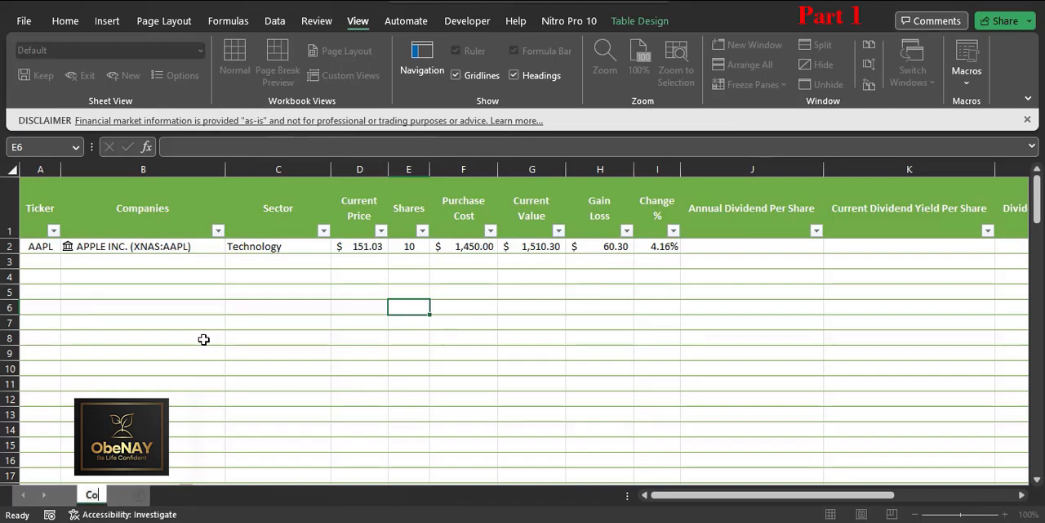
type("mpa")
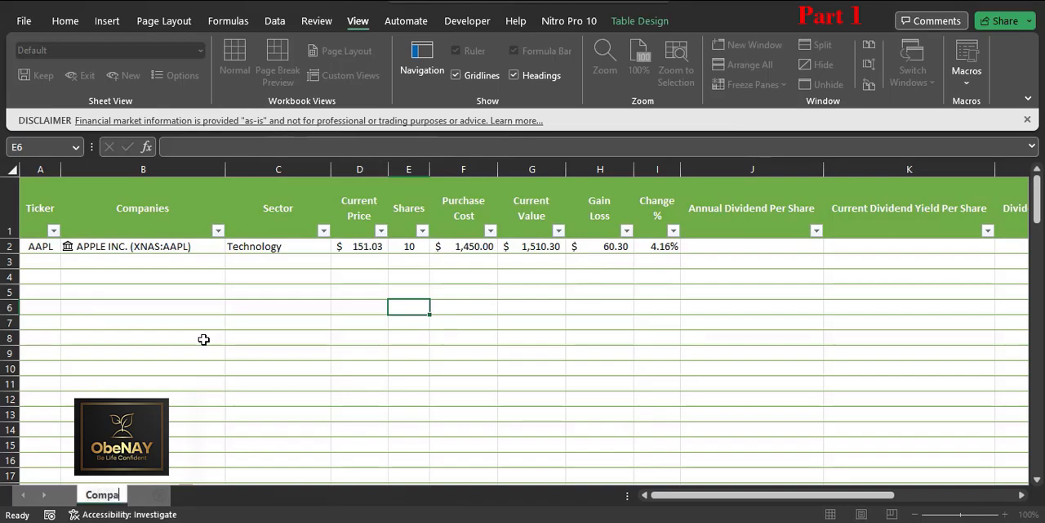
type("nies")
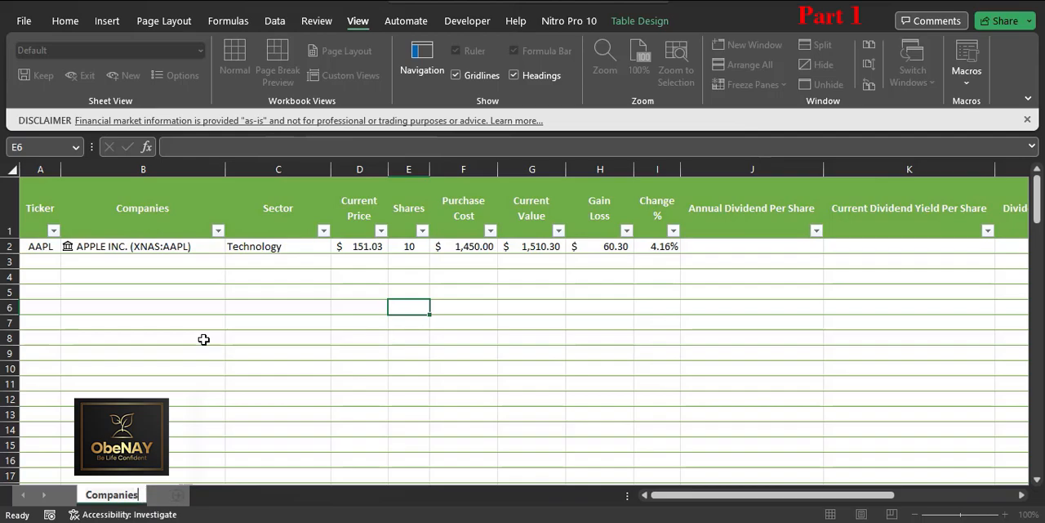
type(" List")
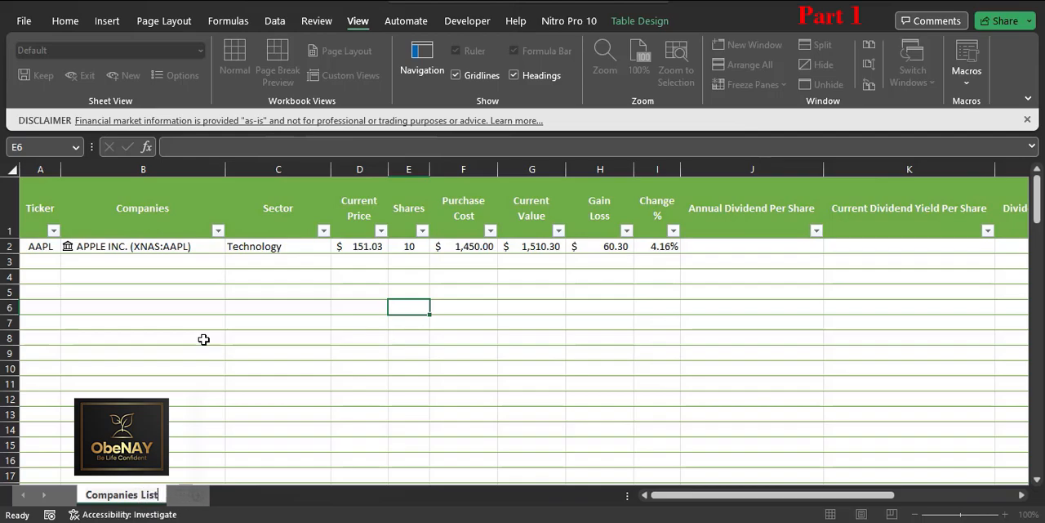
key("Return")
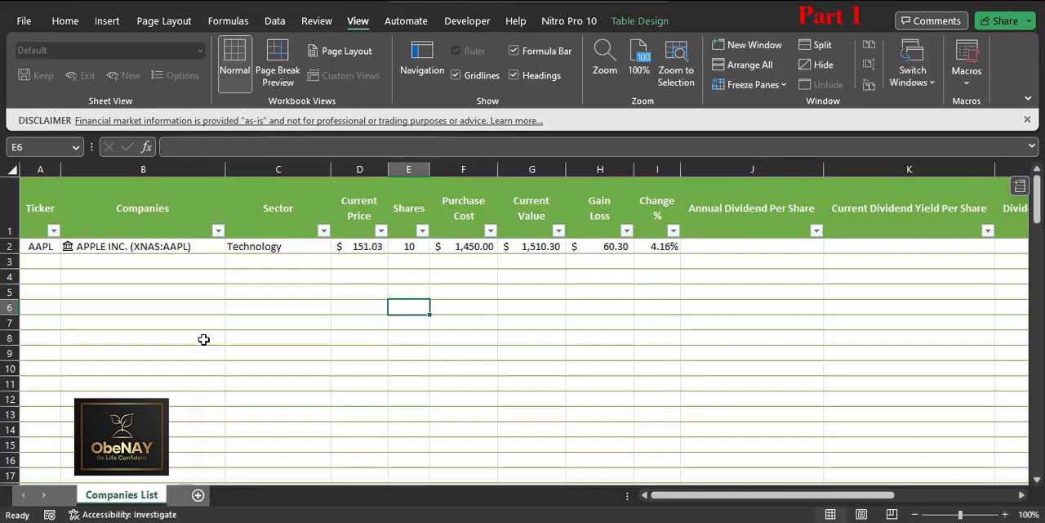
Step: Add a second worksheet after Companies List and name it Live Data
left_click(198, 495)
right_click(198, 497)
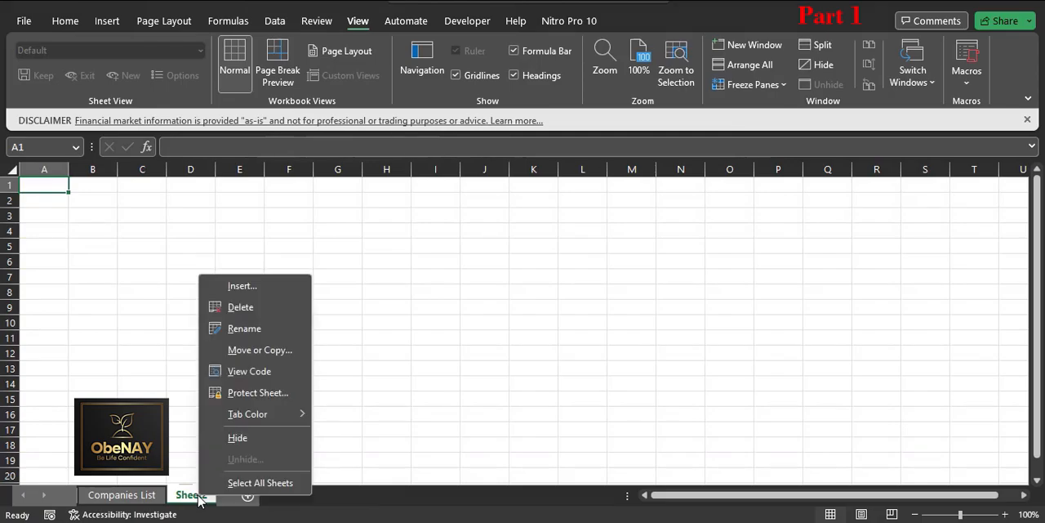
left_click(260, 330)
type("Li")
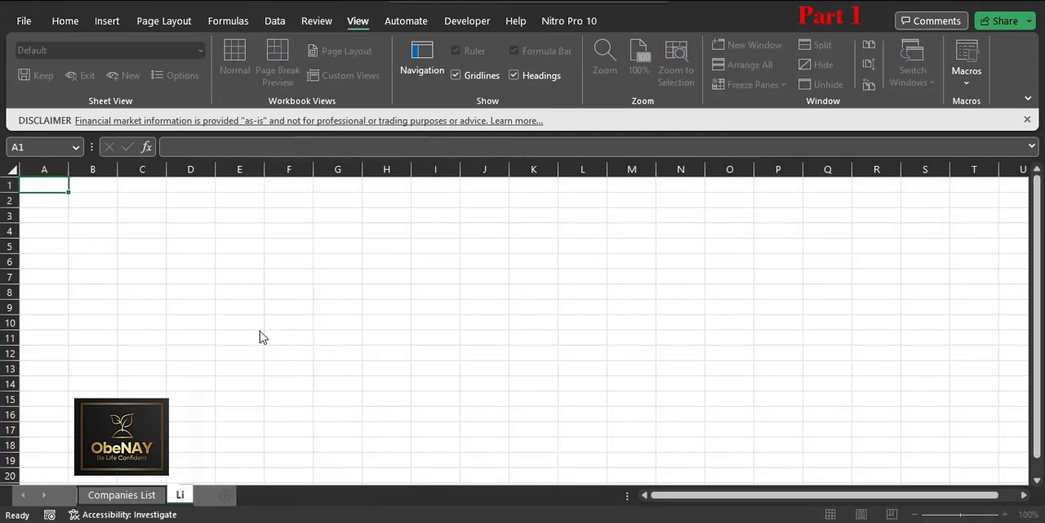
type("ve Data")
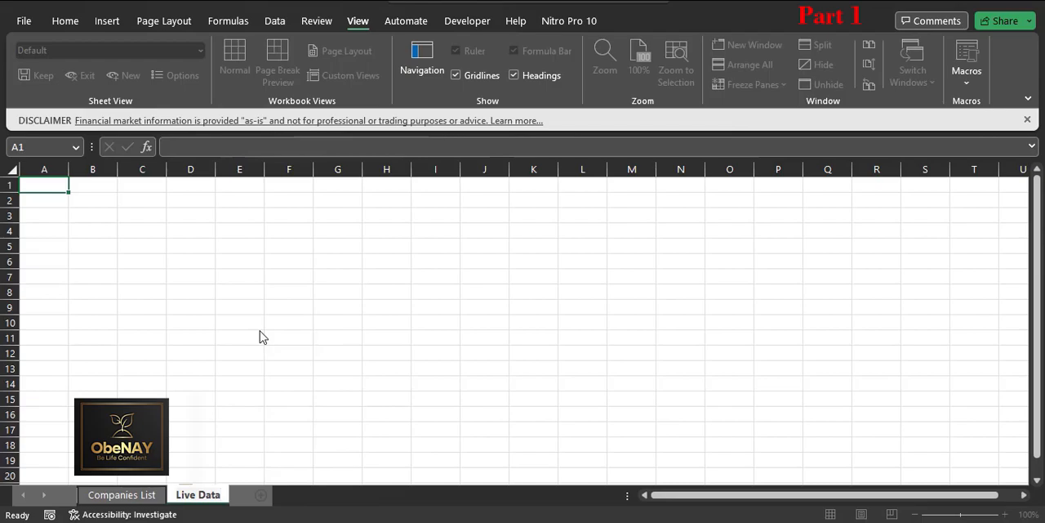
left_click(260, 333)
left_click(362, 491)
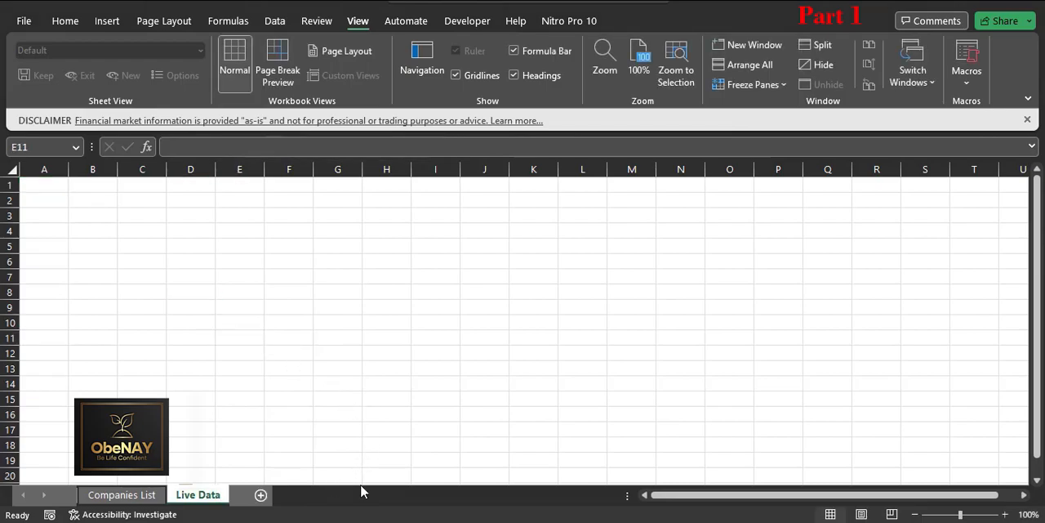
Step: Add a third worksheet after Live Data and name it Dashboard
left_click(209, 495)
left_click(133, 495)
left_click(211, 495)
left_click(258, 497)
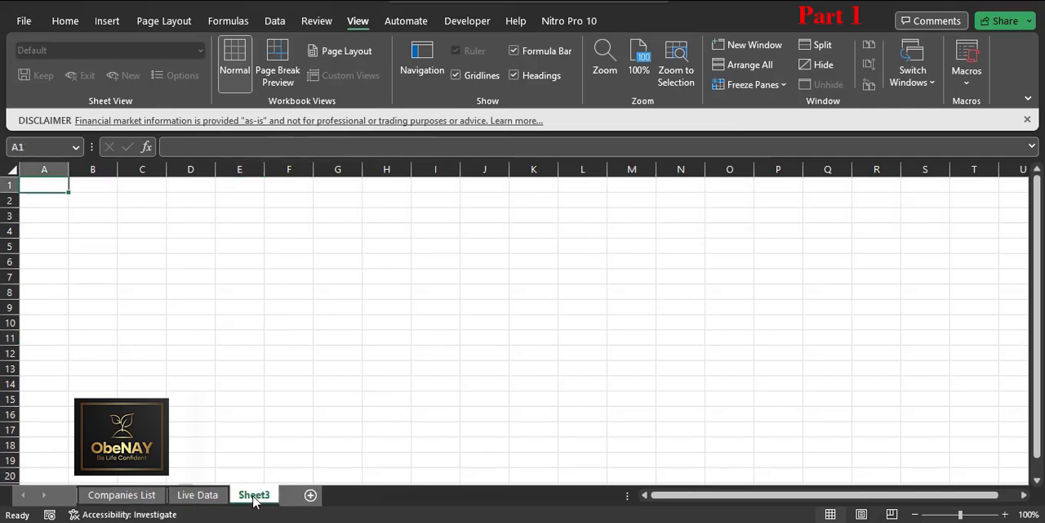
right_click(253, 495)
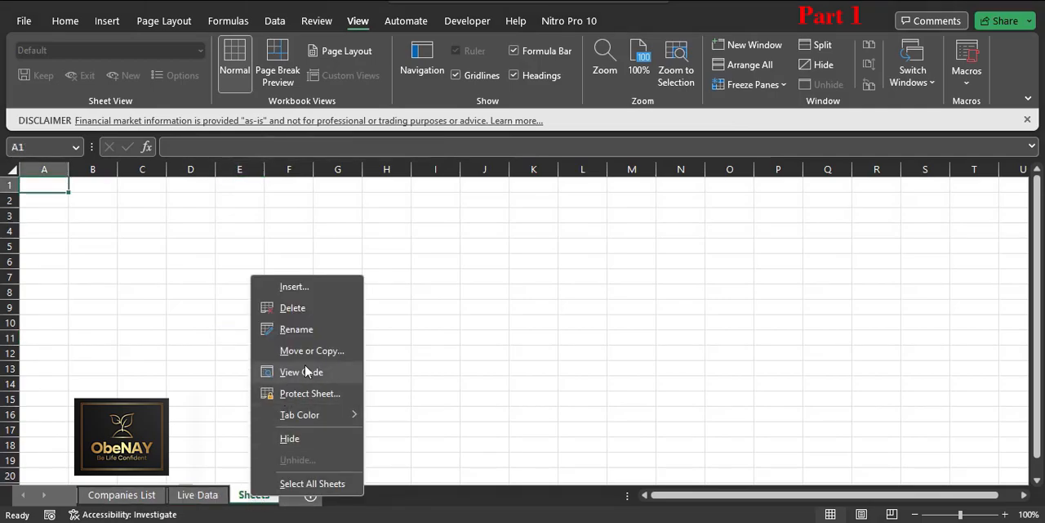
left_click(294, 327)
type("Dashboard")
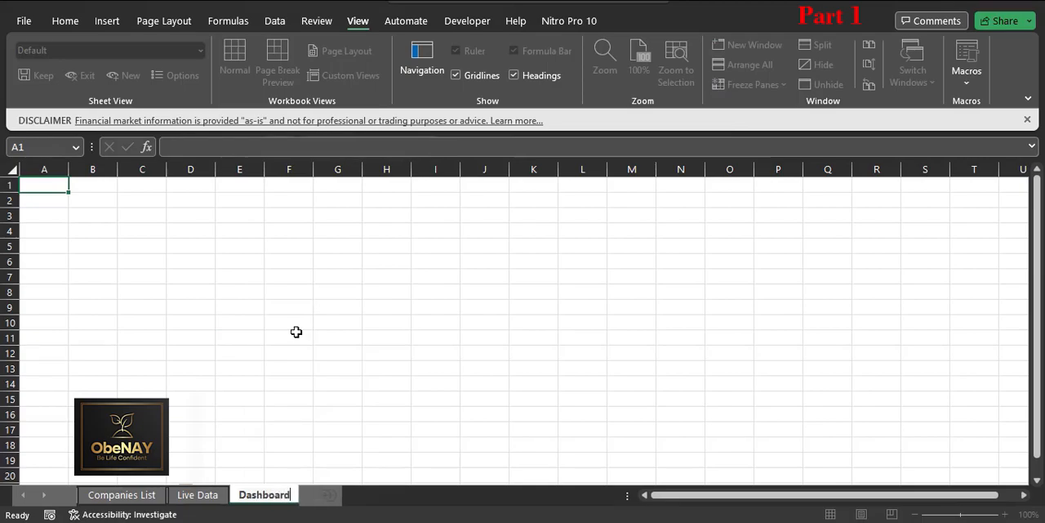
left_click(296, 332)
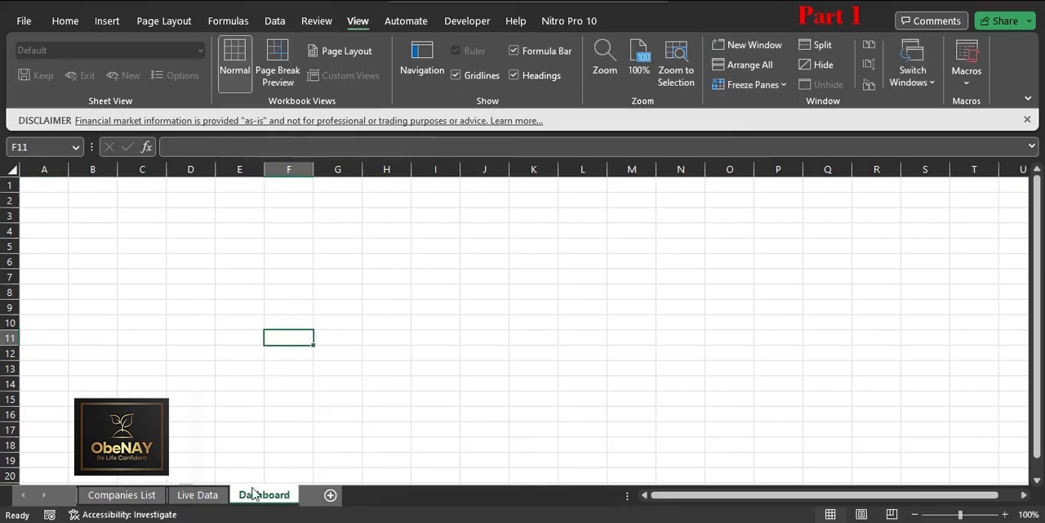
Step: Move the Dashboard sheet ahead of Companies List and select J2 in the Companies List sheet
left_click_drag(186, 499, 90, 495)
left_click(203, 415)
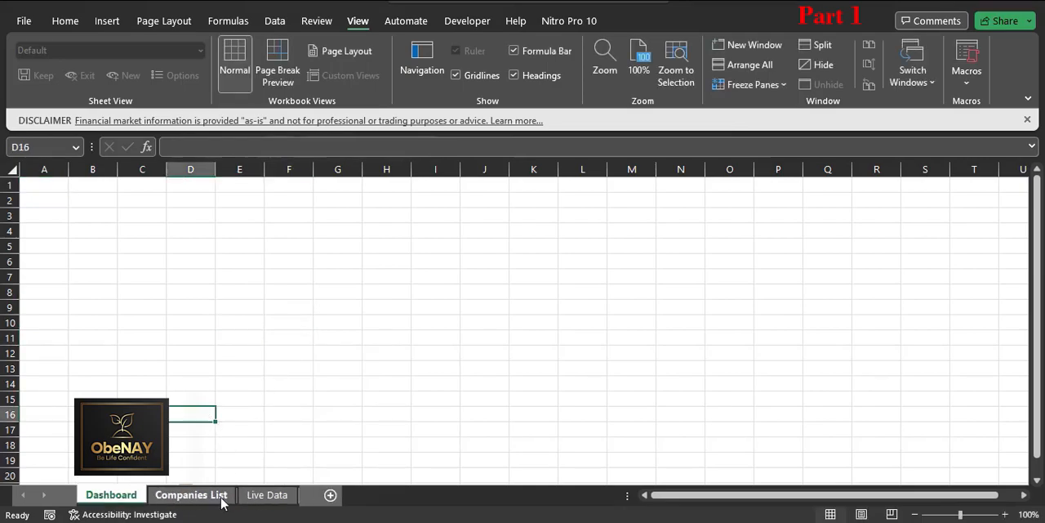
left_click(277, 499)
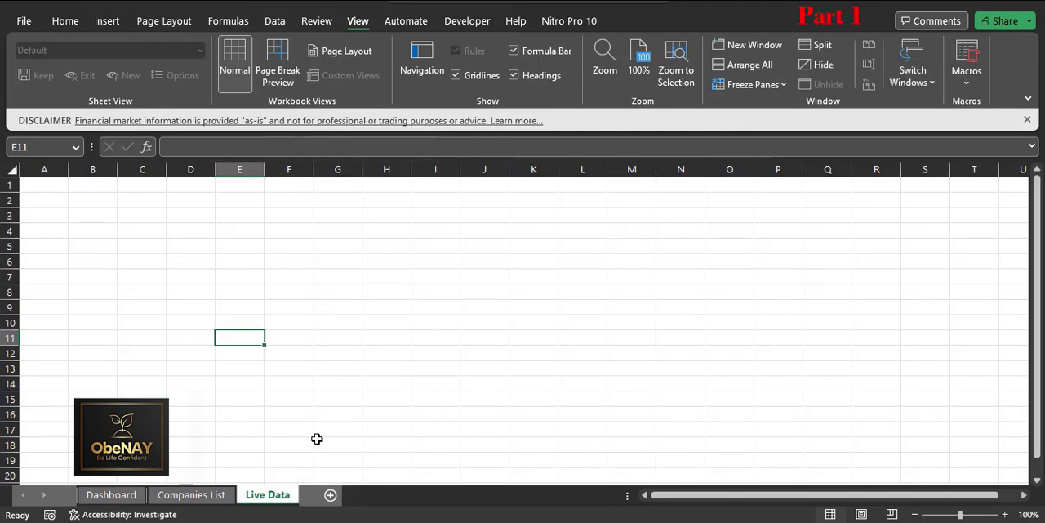
left_click(202, 494)
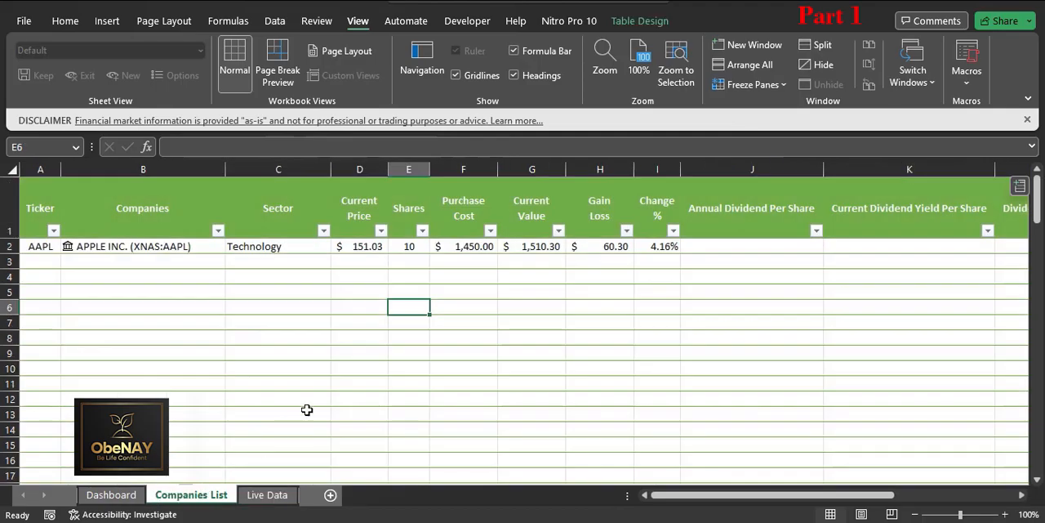
left_click(714, 247)
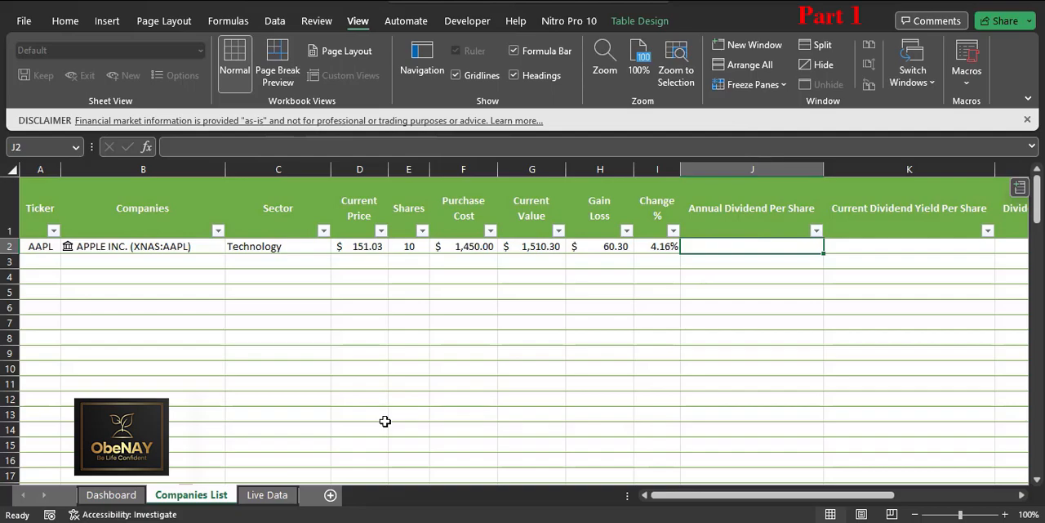
Step: Switch to the web browser, close the YouTube page, and open the suggested Yahoo Finance quote page for MO in a maximized window
key("alt+Tab")
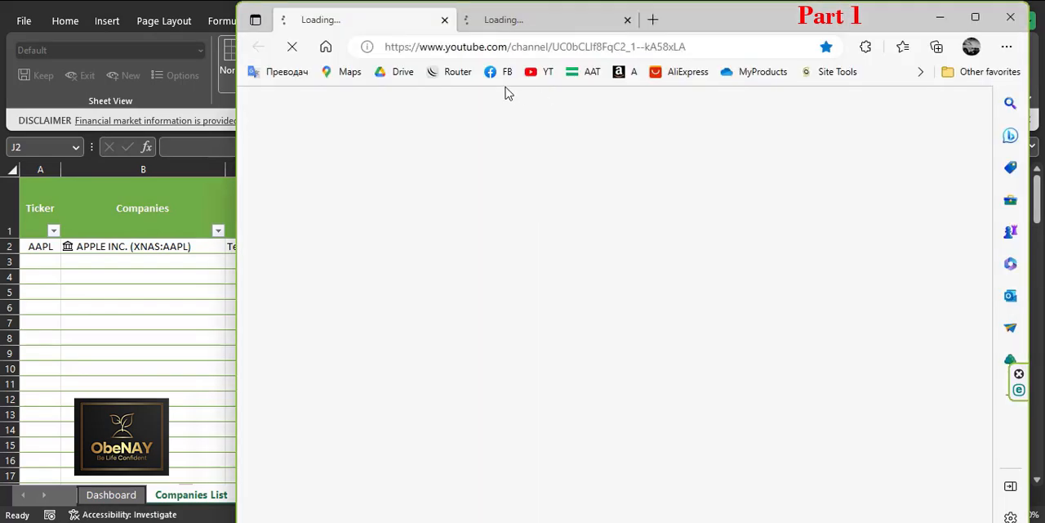
left_click(443, 20)
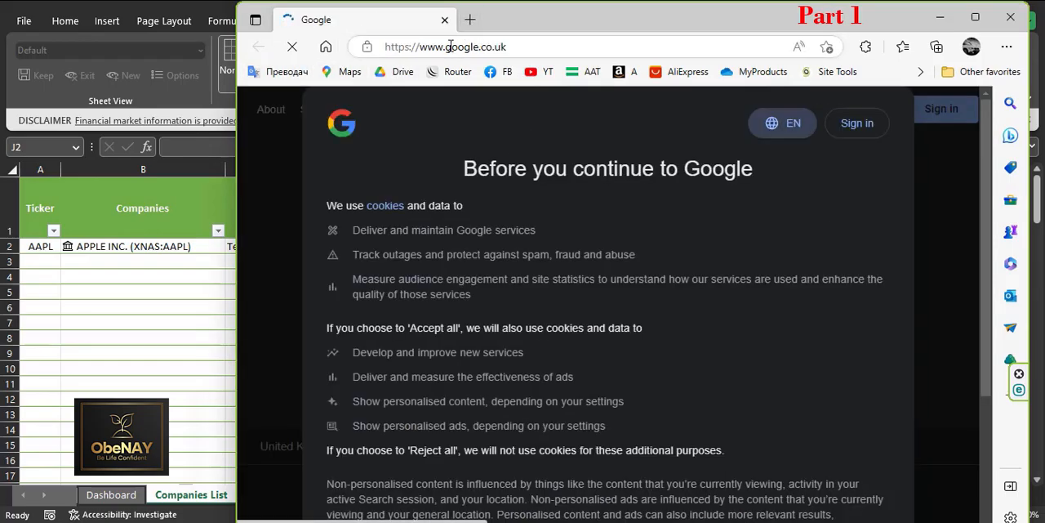
left_click(455, 49)
type("fin")
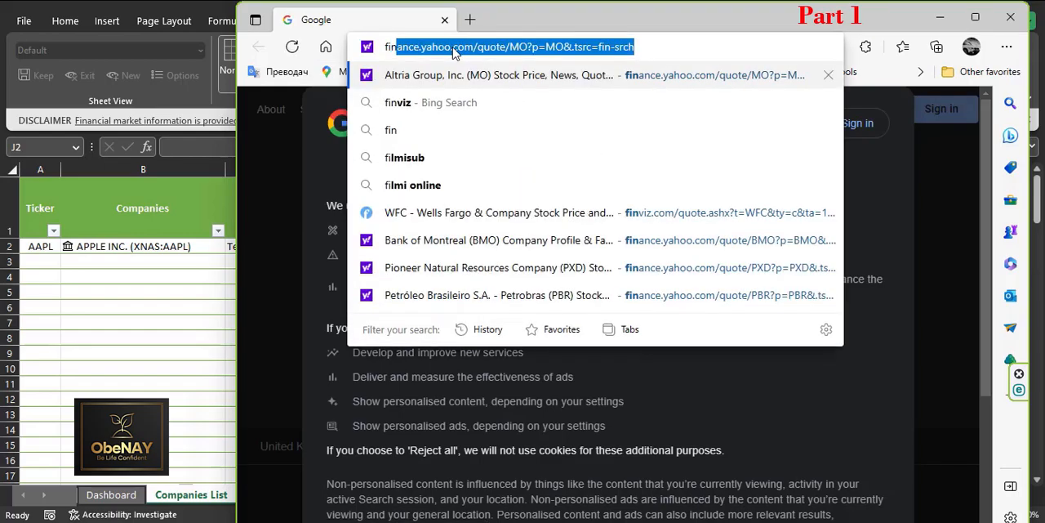
key("Return")
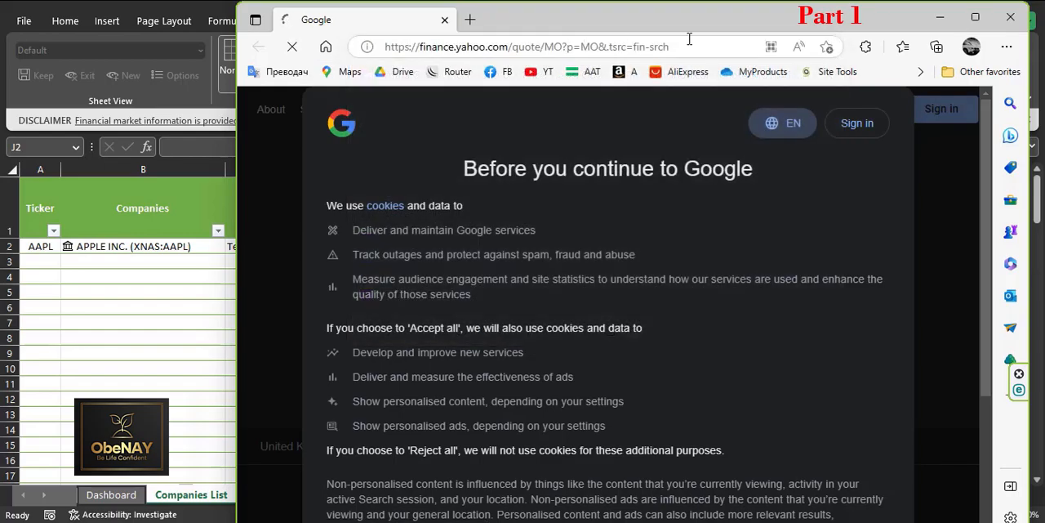
left_click(975, 18)
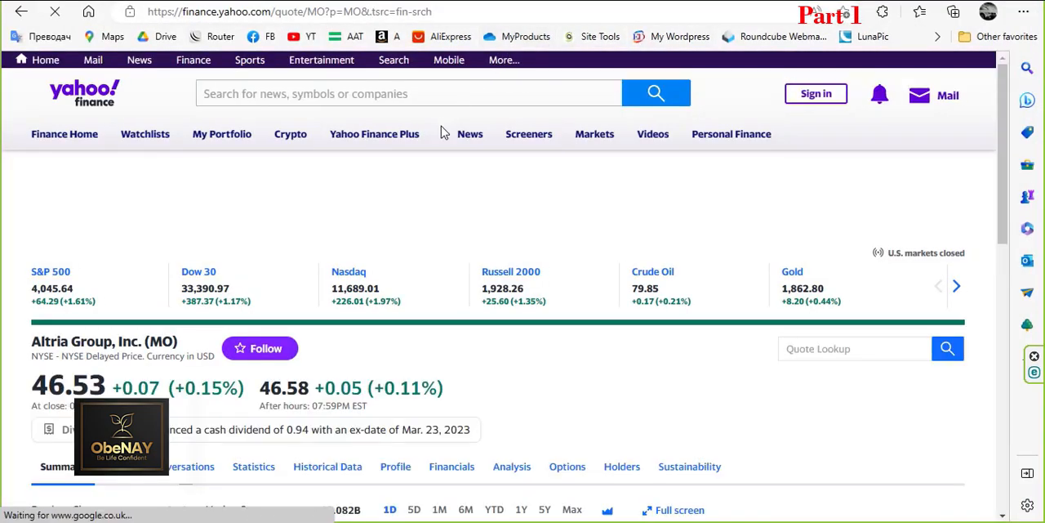
Step: Search Yahoo Finance for aapl, open the Apple Inc. (AAPL) quote page, and highlight its forward dividend amount
left_click(260, 94)
type("aapl")
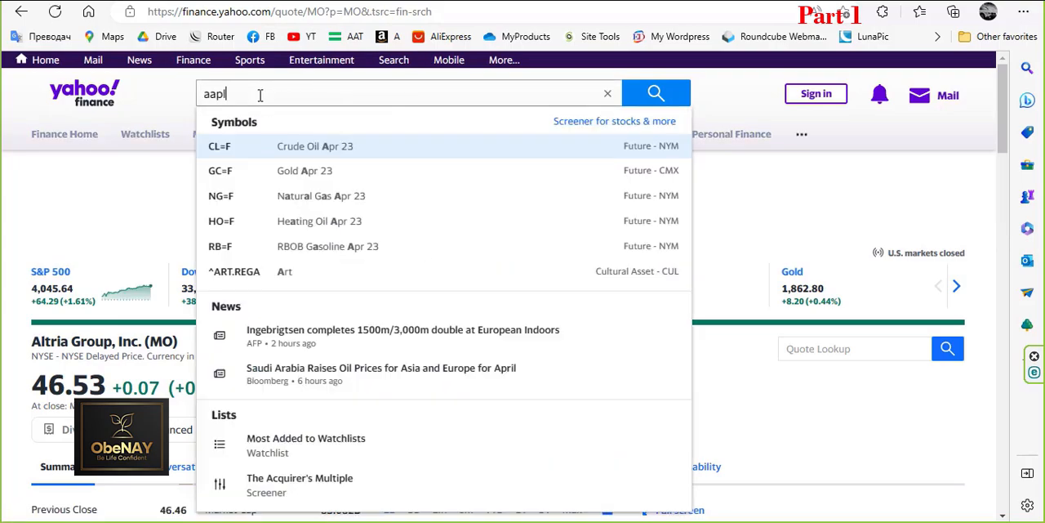
left_click(301, 155)
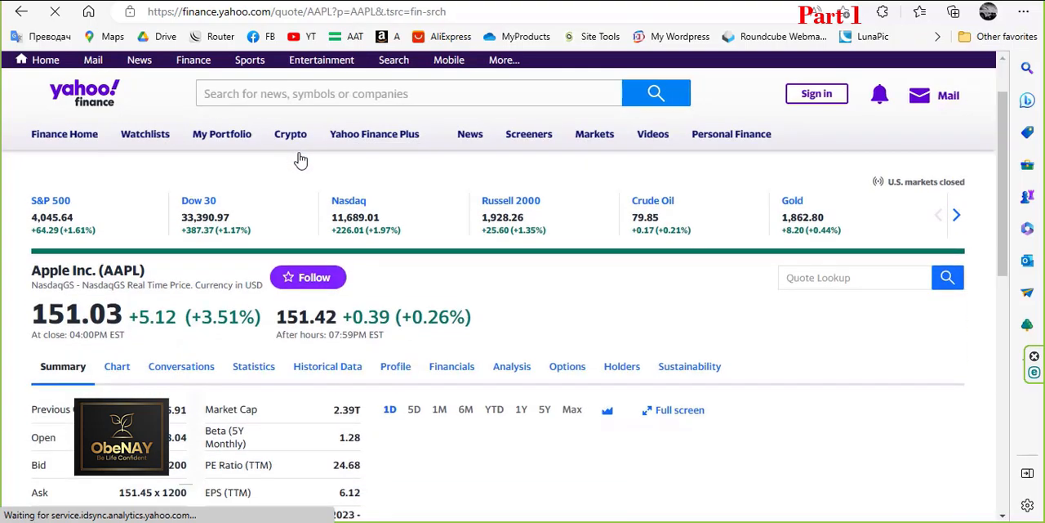
scroll(351, 220, "down", 3)
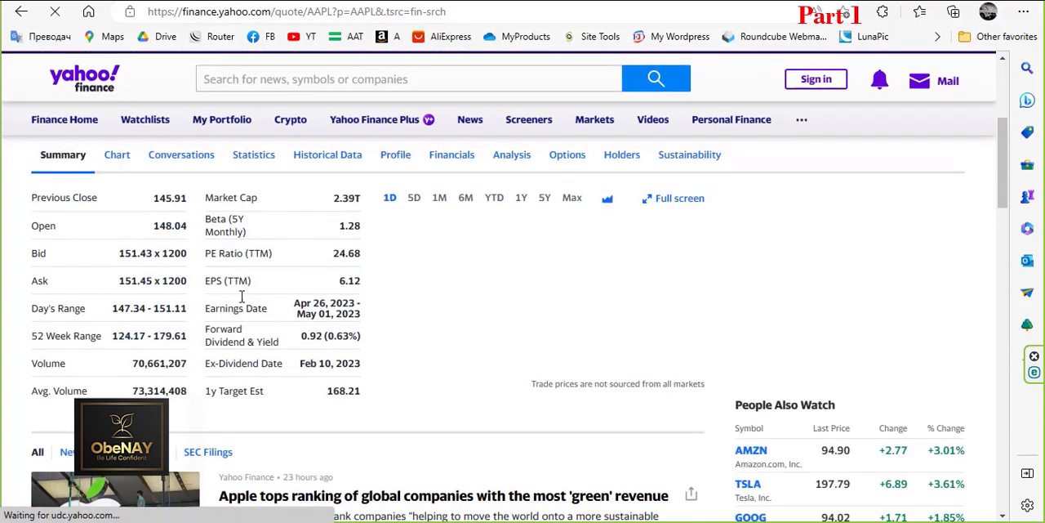
double_click(318, 336)
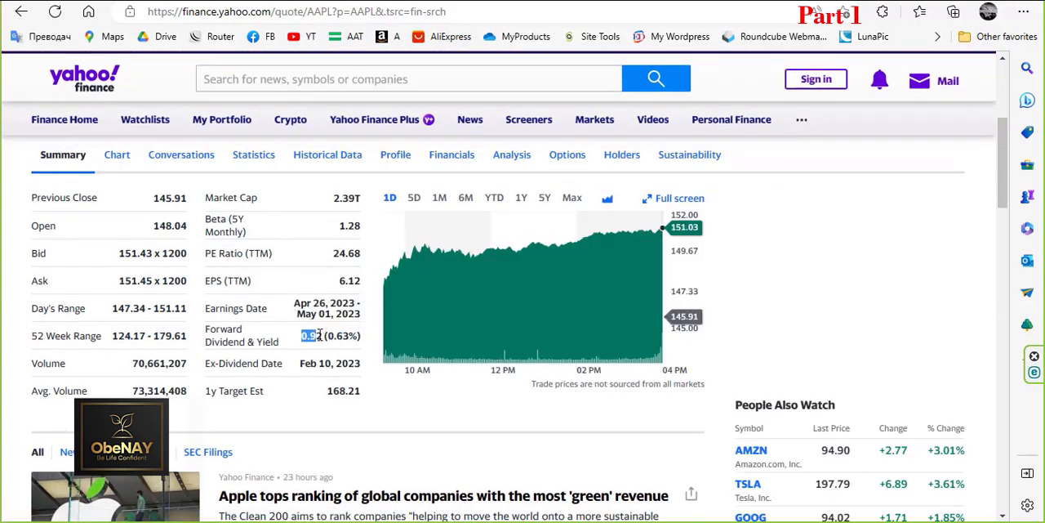
left_click(326, 356)
Step: Copy the web address of the AAPL quote page and switch to the Excel workbook
left_click(243, 13)
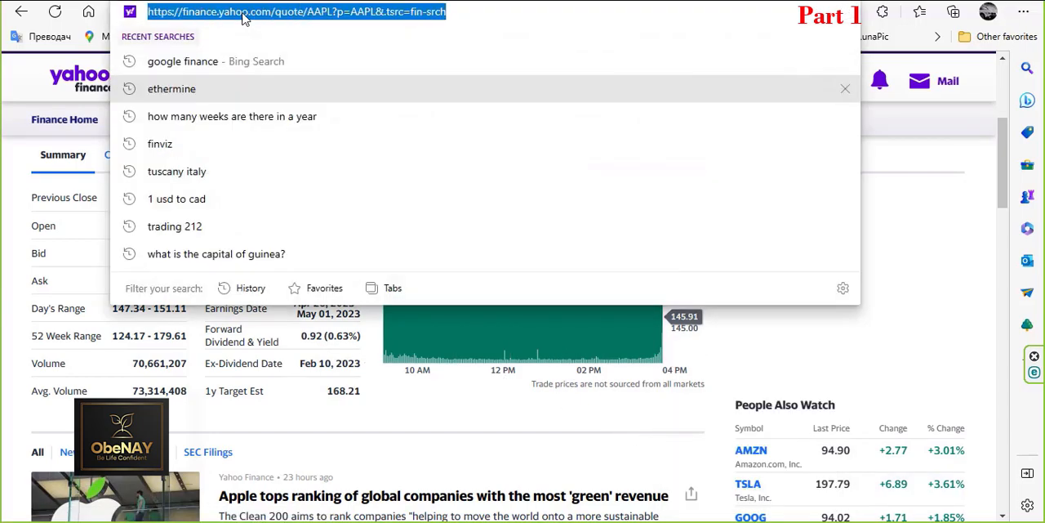
right_click(242, 12)
left_click(295, 186)
key("alt+Tab")
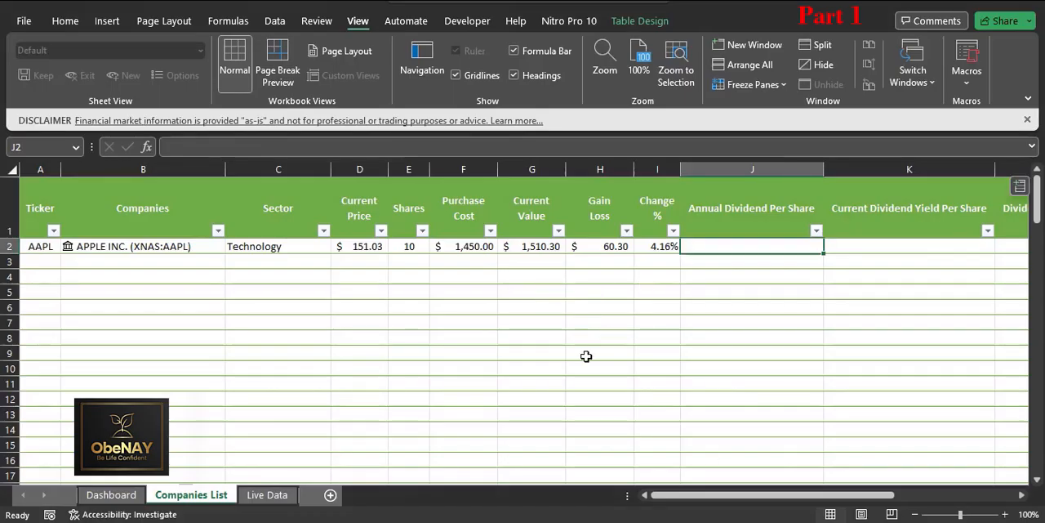
left_click(274, 23)
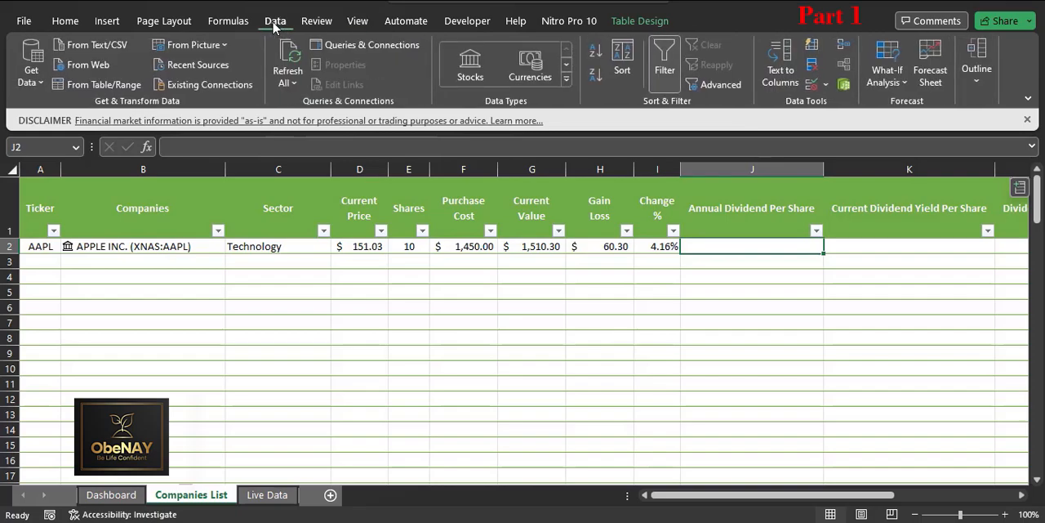
left_click(88, 64)
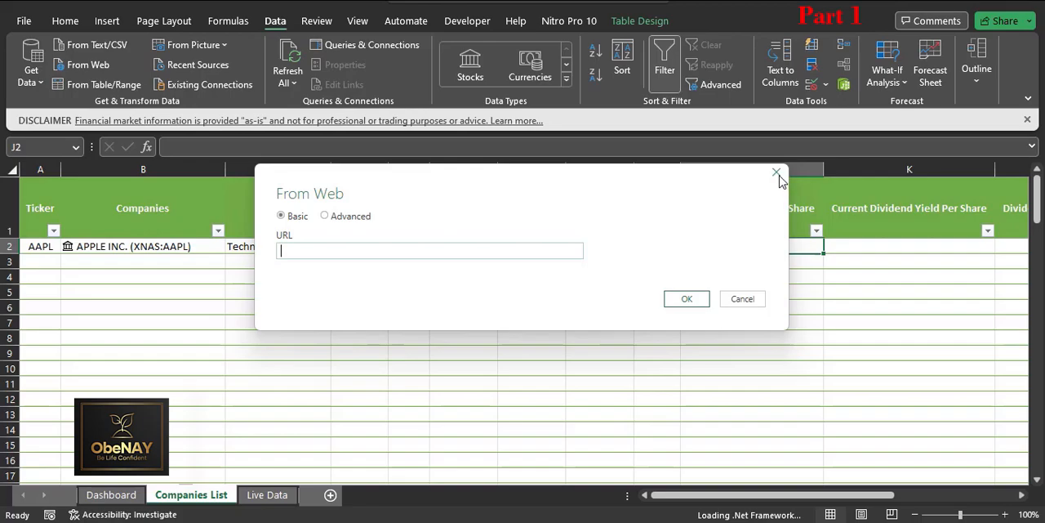
left_click(777, 174)
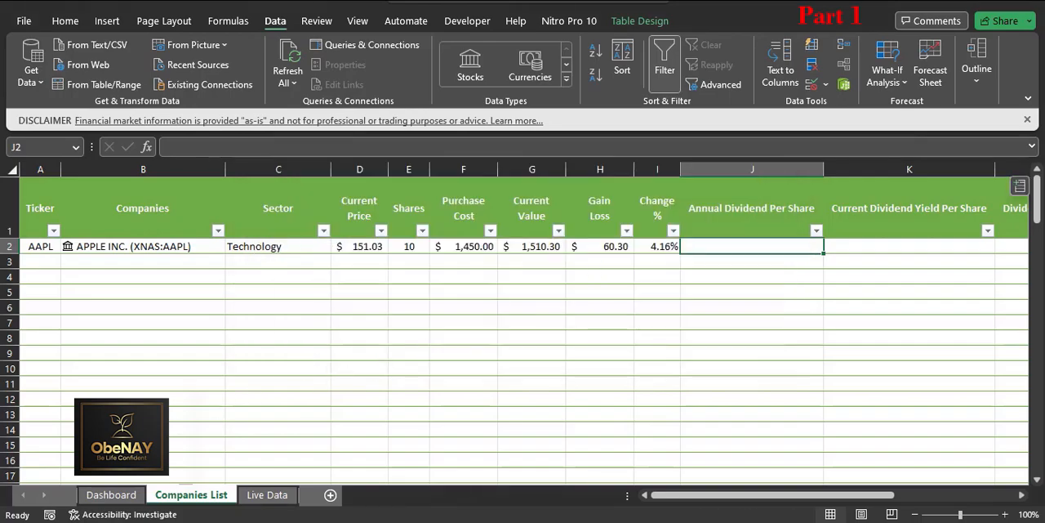
Step: Go to the Live Data sheet and select cell A2 as the import location
left_click(267, 494)
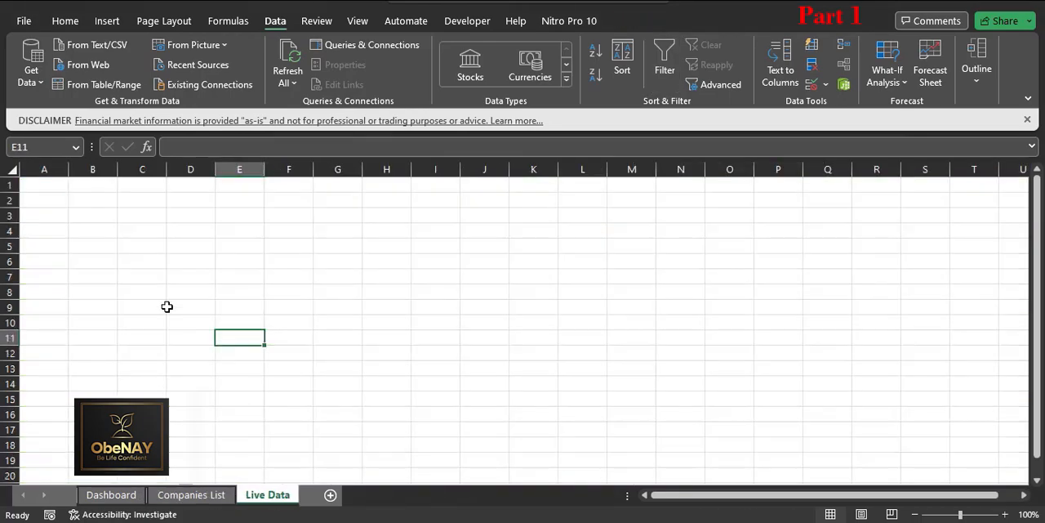
left_click(104, 218)
left_click(54, 186)
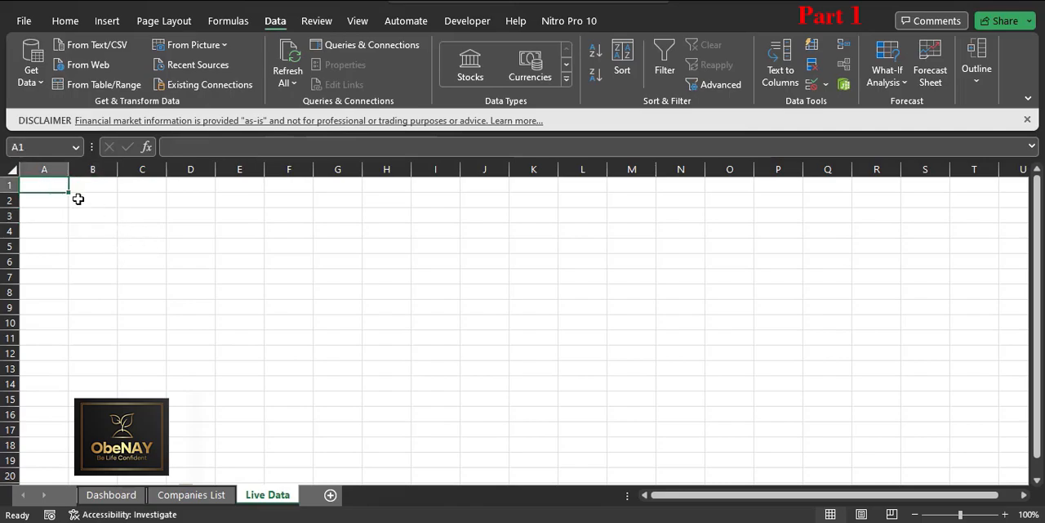
left_click(49, 200)
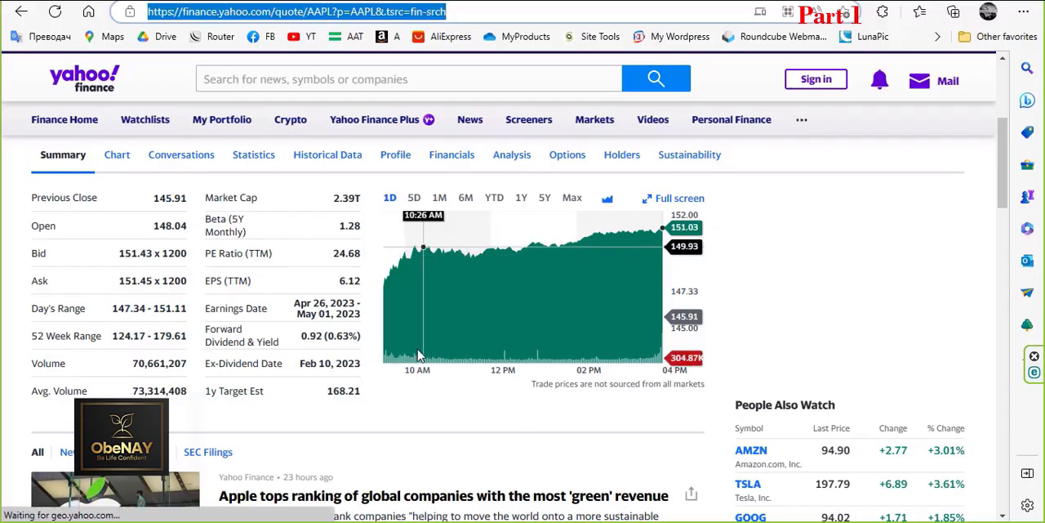
Step: Switch to the web browser, load Yahoo Finance again, and open the Apple Inc. (AAPL) quote page through its symbol search
right_click(241, 11)
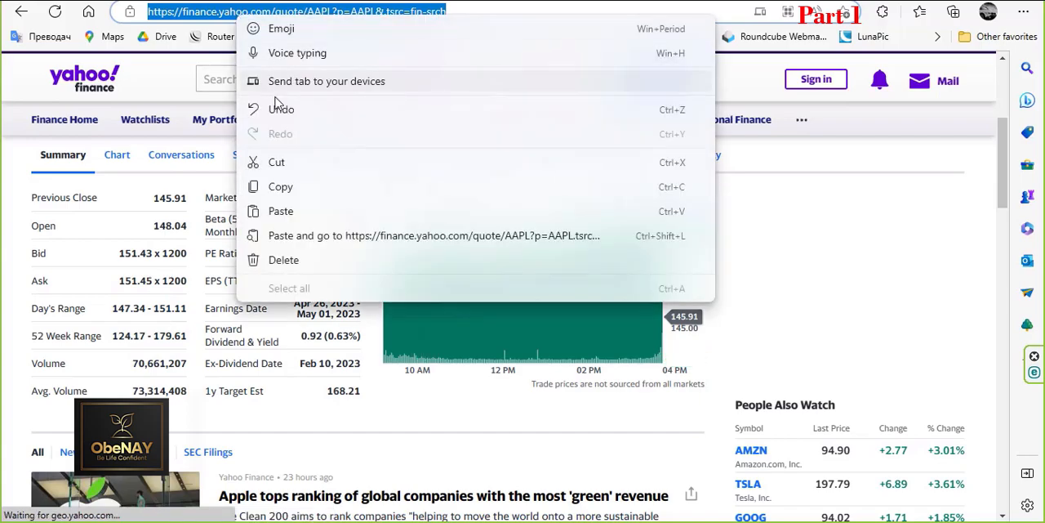
left_click(280, 187)
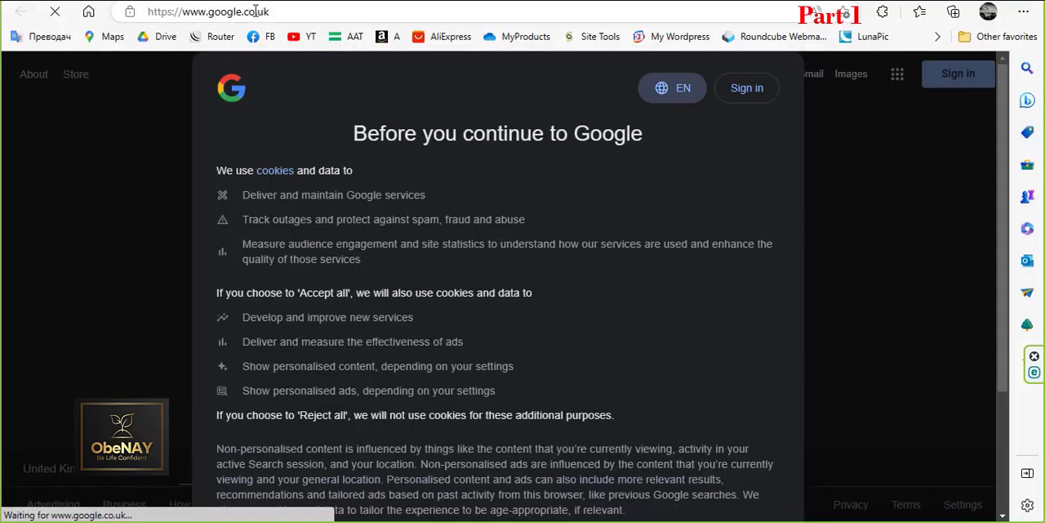
left_click(256, 12)
type("finan")
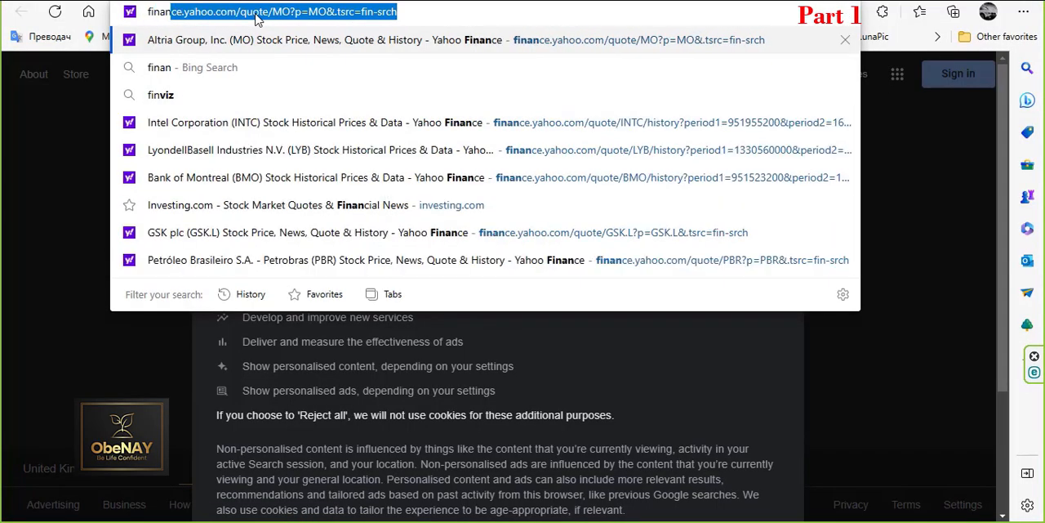
key("Return")
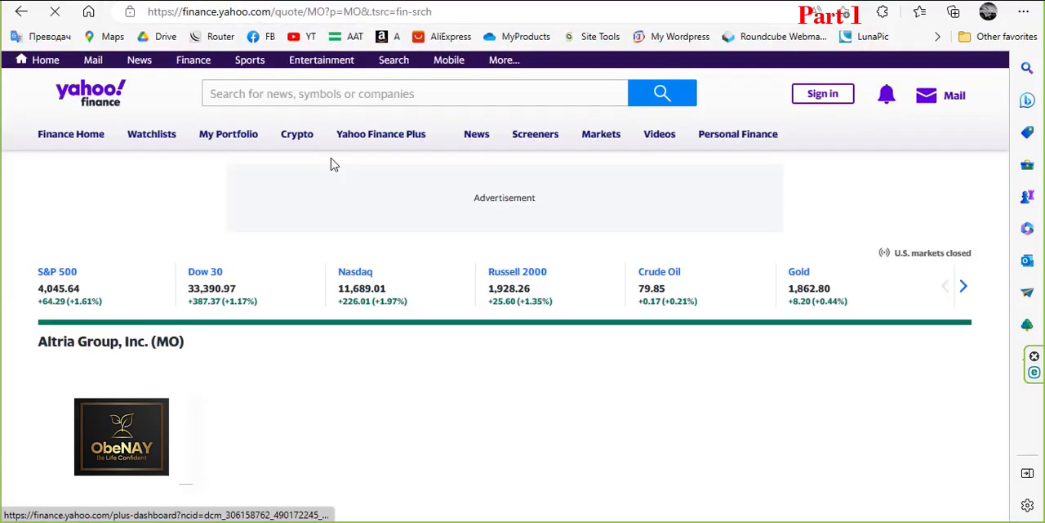
left_click(280, 92)
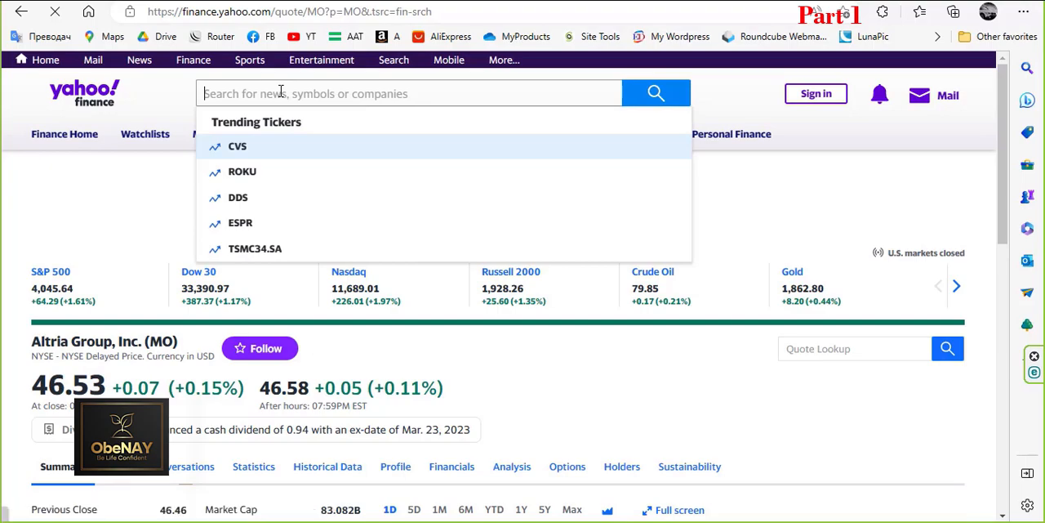
type("aapl")
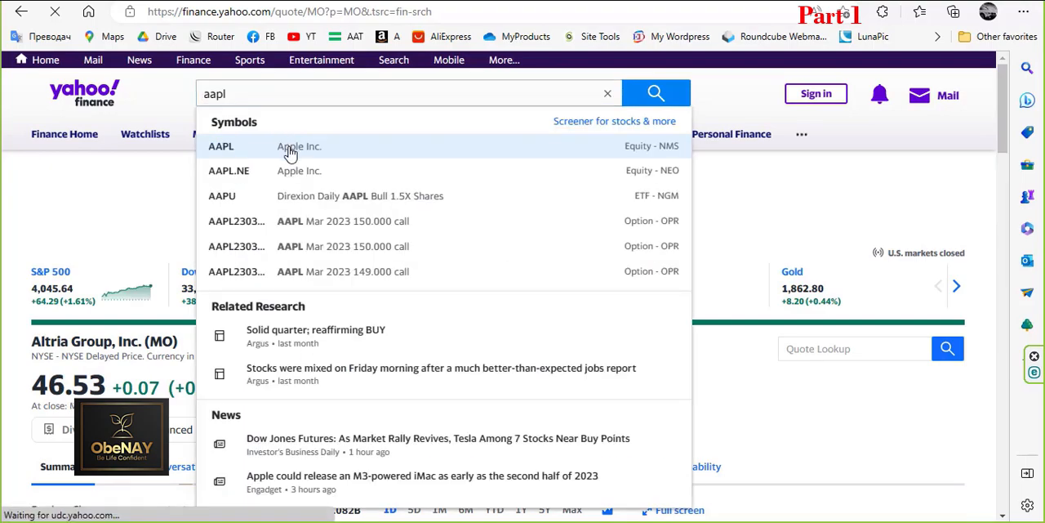
left_click(290, 152)
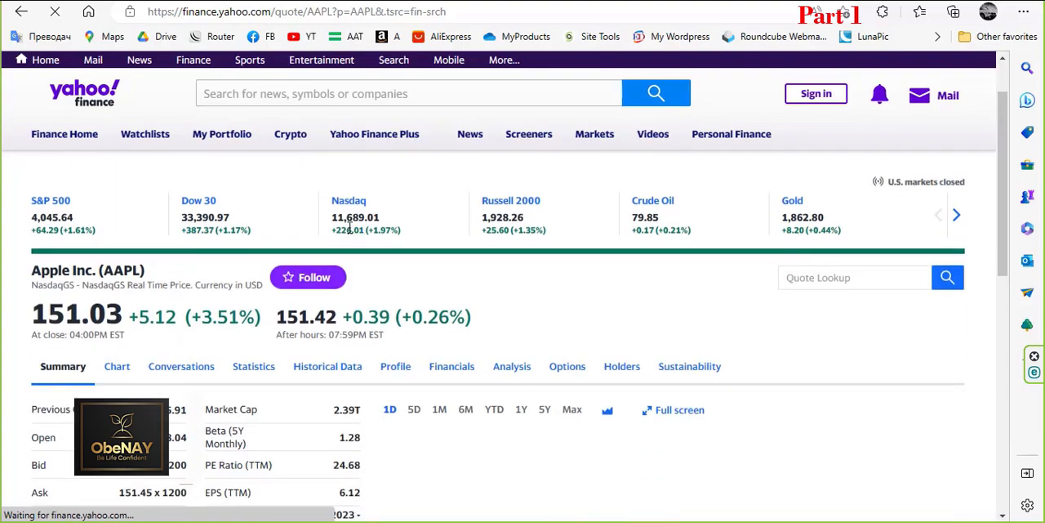
Step: Highlight AAPL's forward dividend amount, copy the quote page's web address, and switch back to the Excel workbook
scroll(326, 245, "down", 2)
left_click_drag(303, 409, 318, 411)
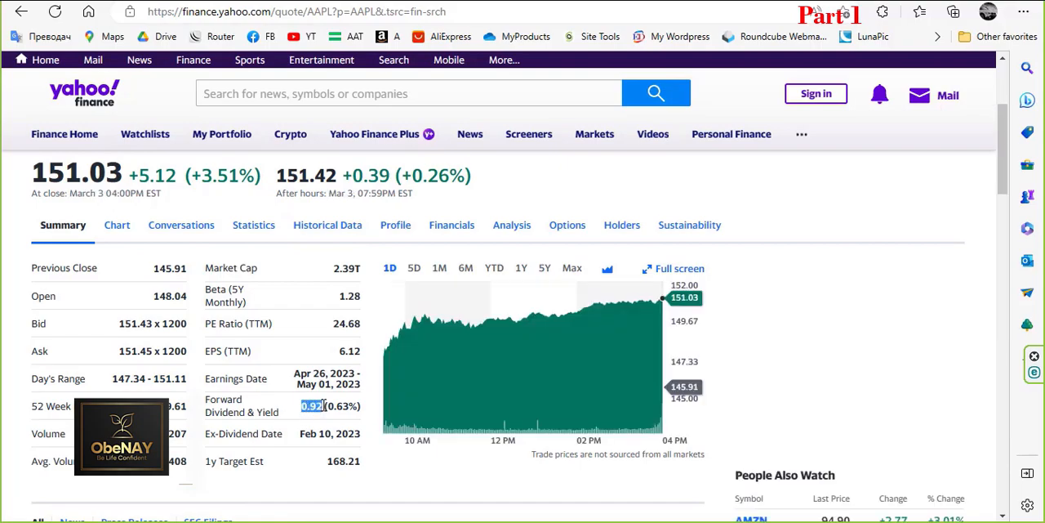
triple_click(225, 12)
right_click(225, 13)
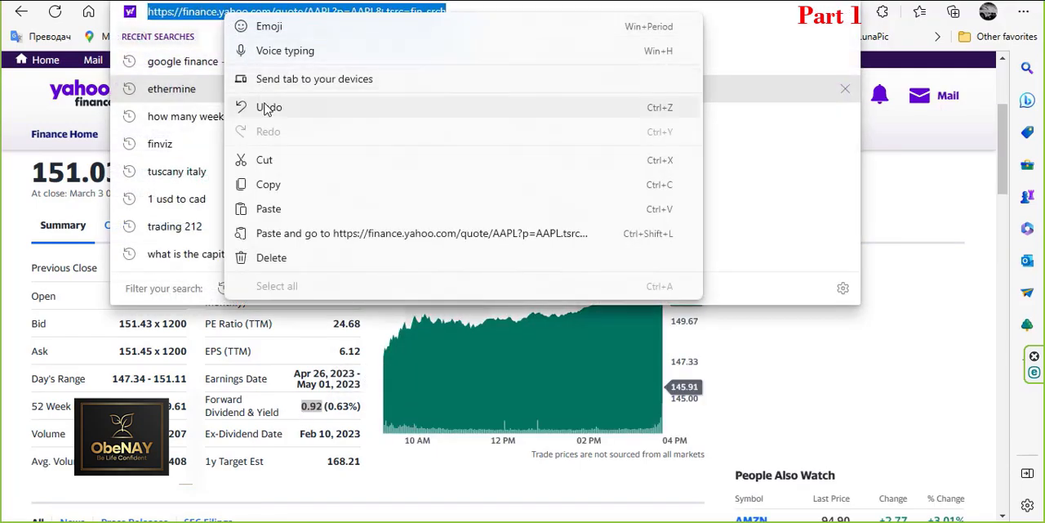
left_click(273, 179)
key("alt+Tab")
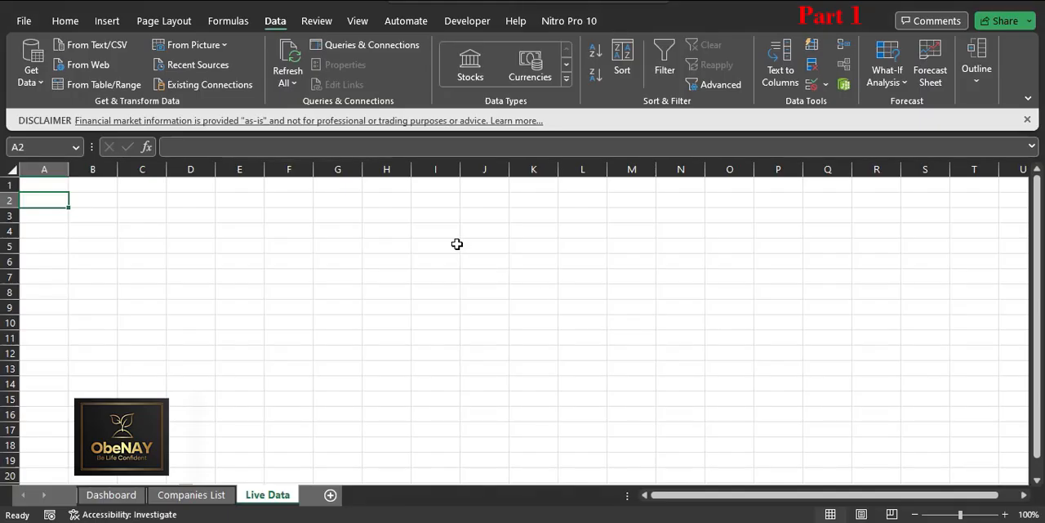
Step: Connect to the copied Yahoo Finance AAPL address as a web data source and preview Table 0
left_click(91, 65)
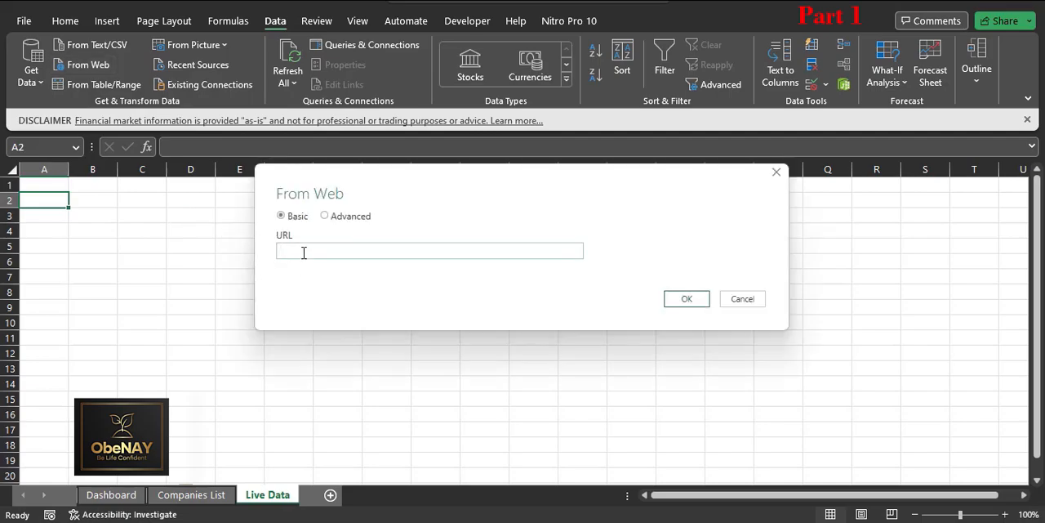
right_click(303, 253)
left_click(352, 323)
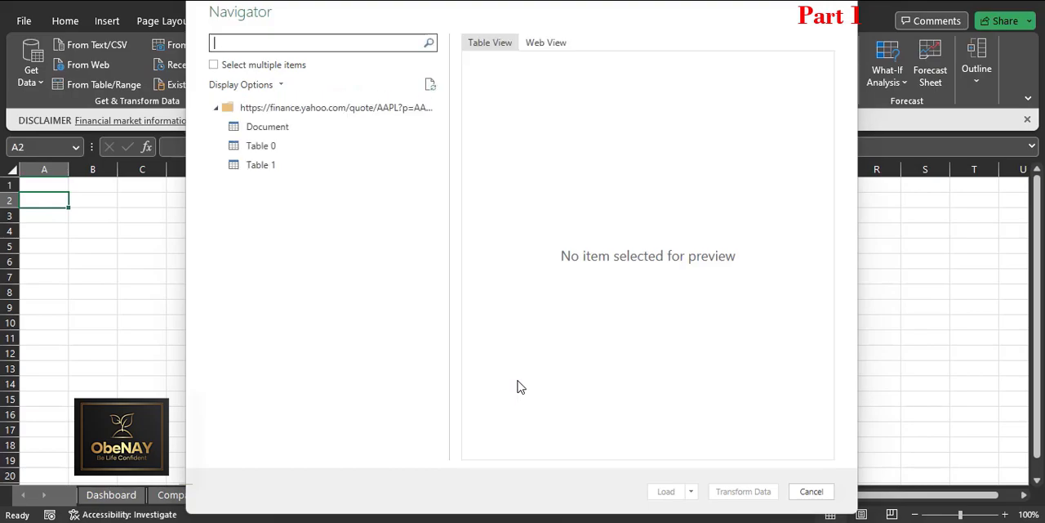
left_click(274, 132)
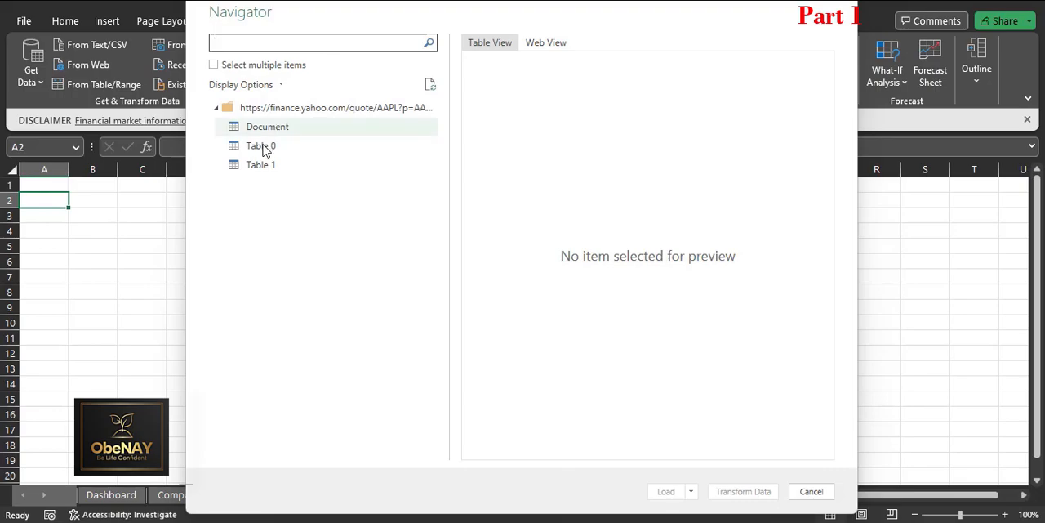
left_click(269, 149)
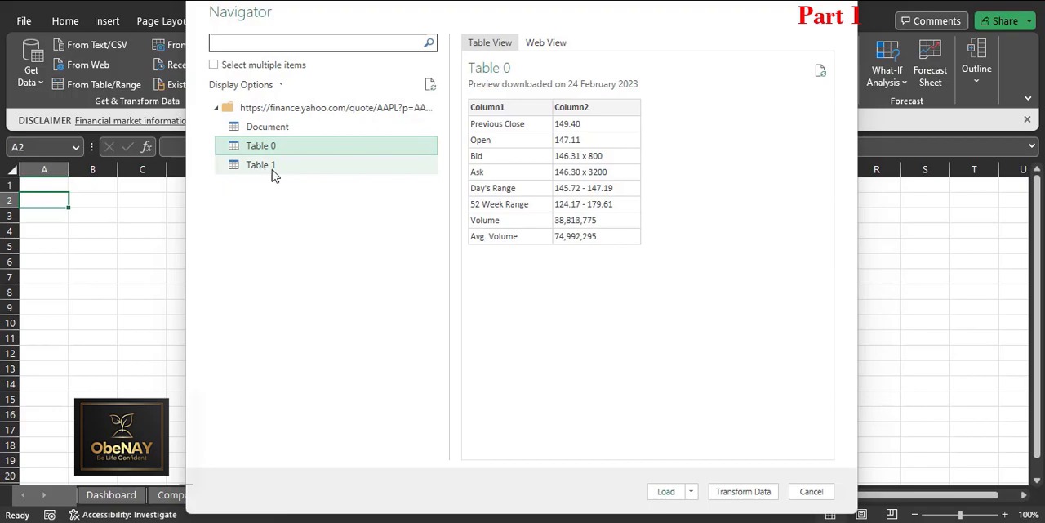
Step: Load Table 1 from the AAPL page as a table into the existing Live Data worksheet at A2
left_click(261, 167)
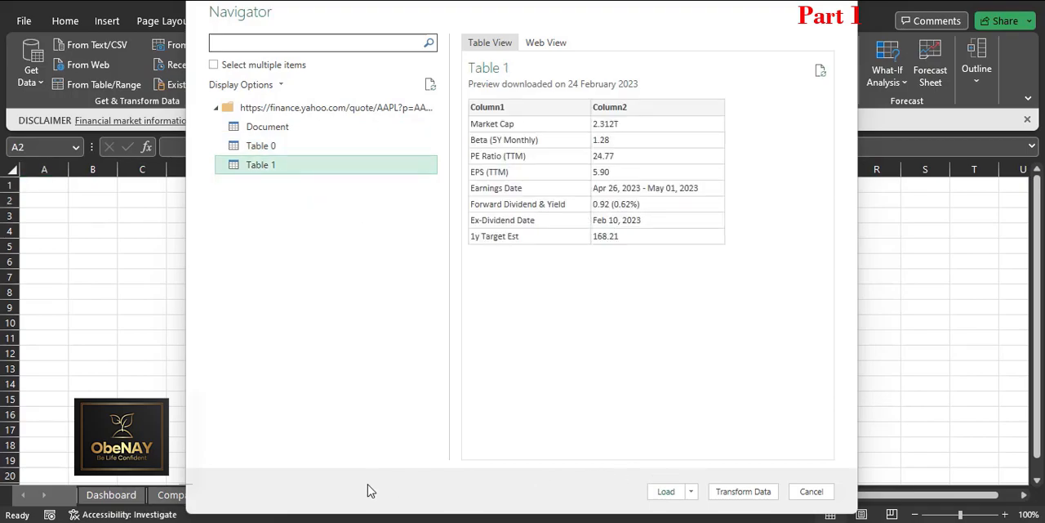
left_click(691, 492)
left_click(722, 494)
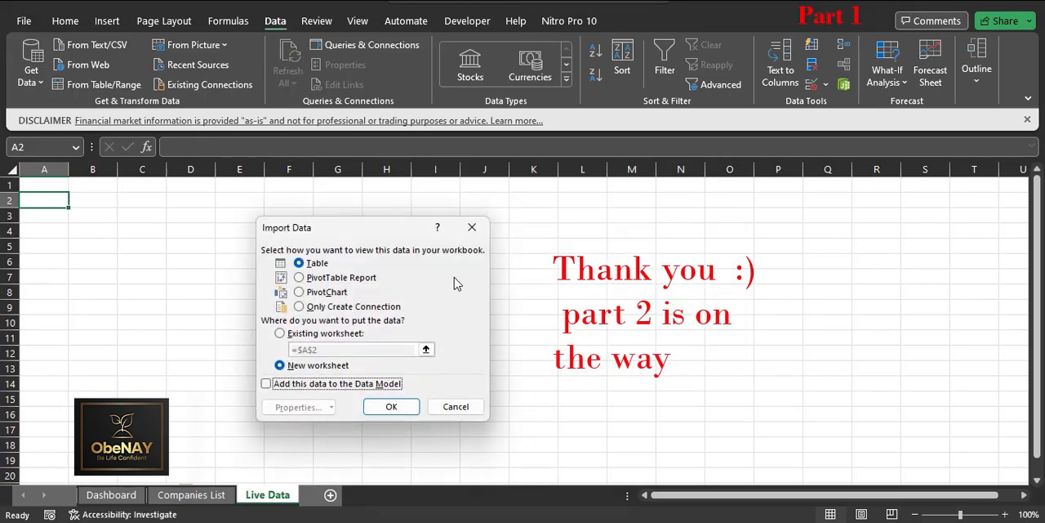
left_click(291, 330)
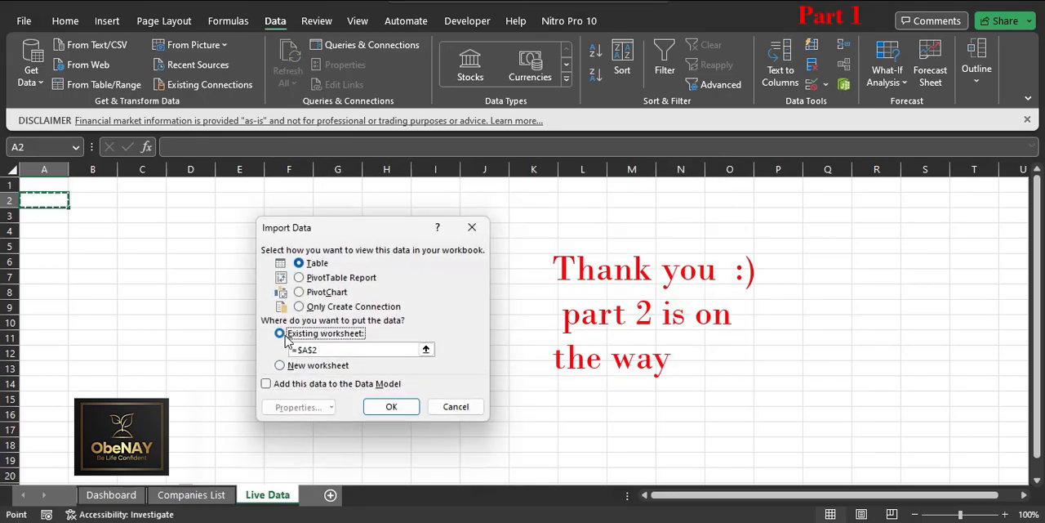
key("Return")
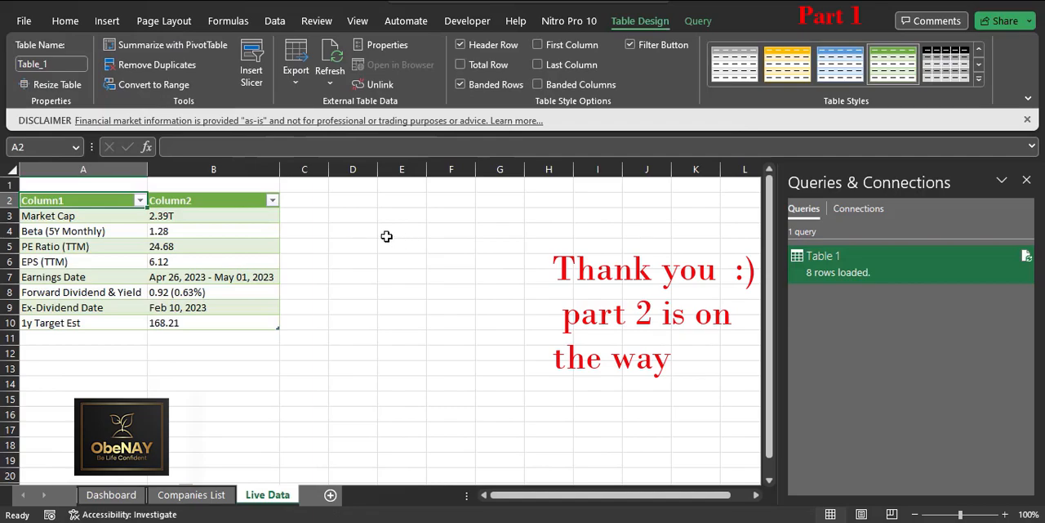
Step: Label the imported table by entering AAPL in cell B1
left_click(213, 185)
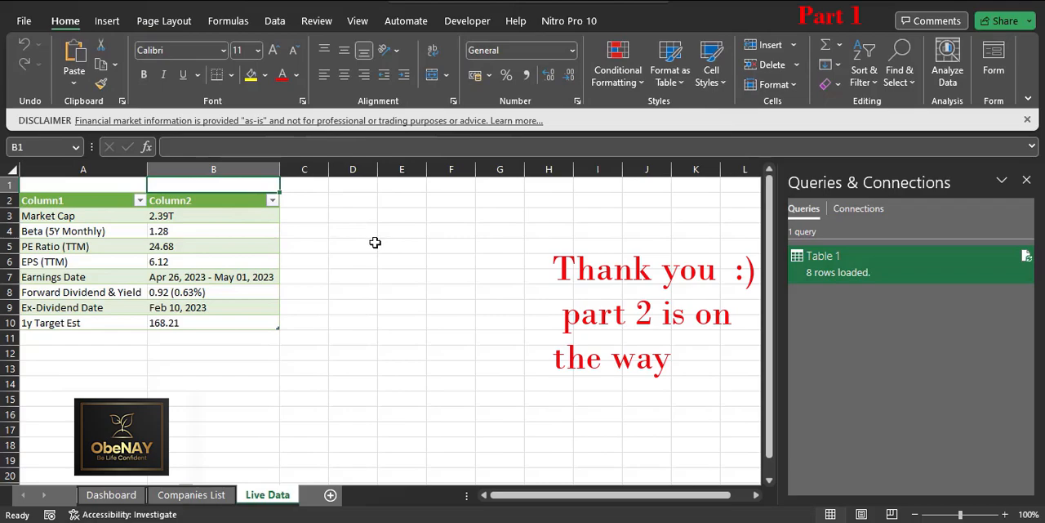
type("aa")
key("BackSpace")
key("BackSpace")
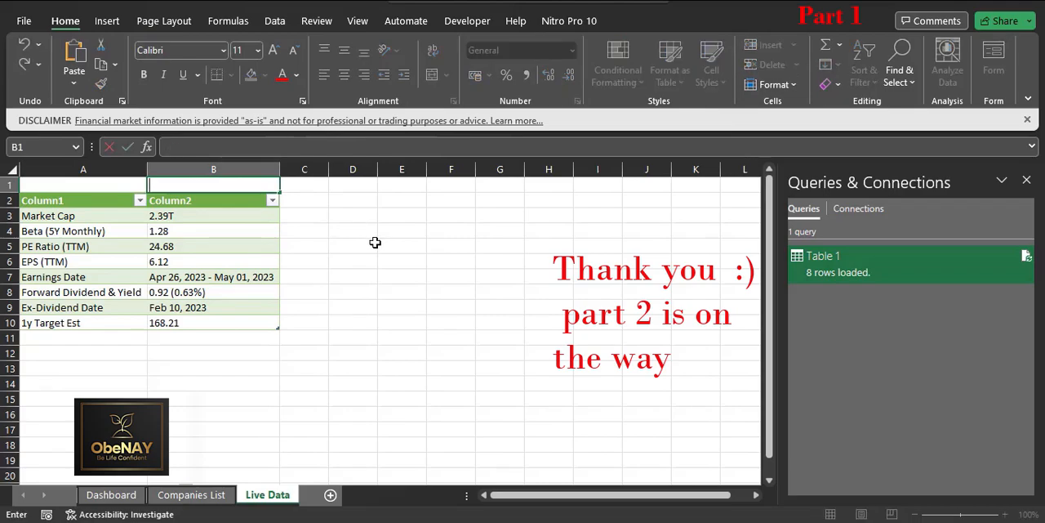
type("a")
key("BackSpace")
type("AAPL")
key("Tab")
left_click(360, 251)
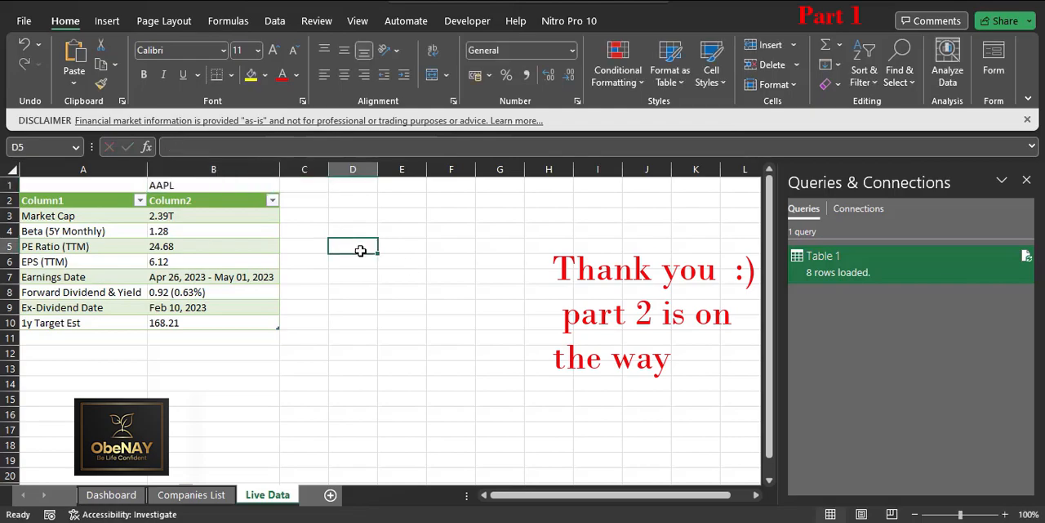
Step: Rename the Table 1 query to AAPL
left_click(305, 209)
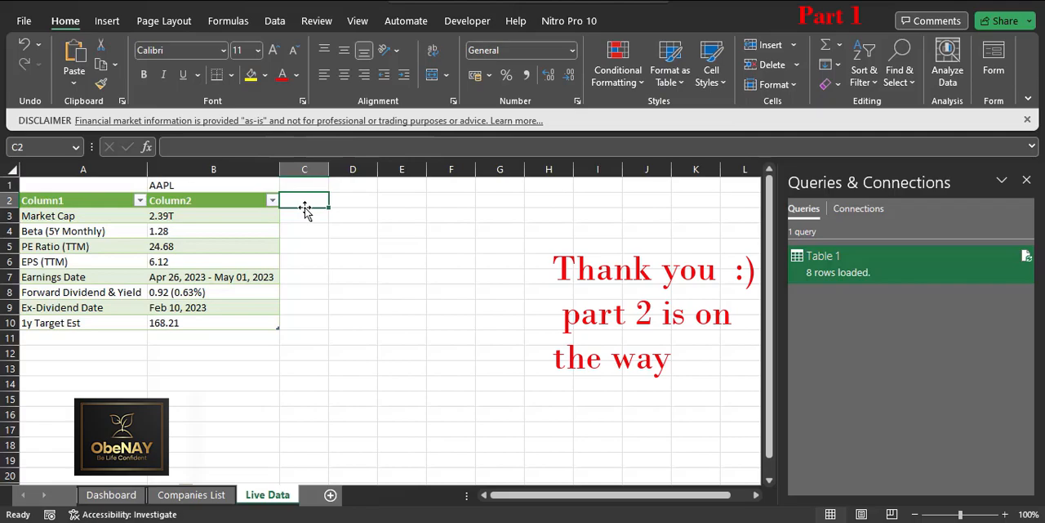
right_click(818, 267)
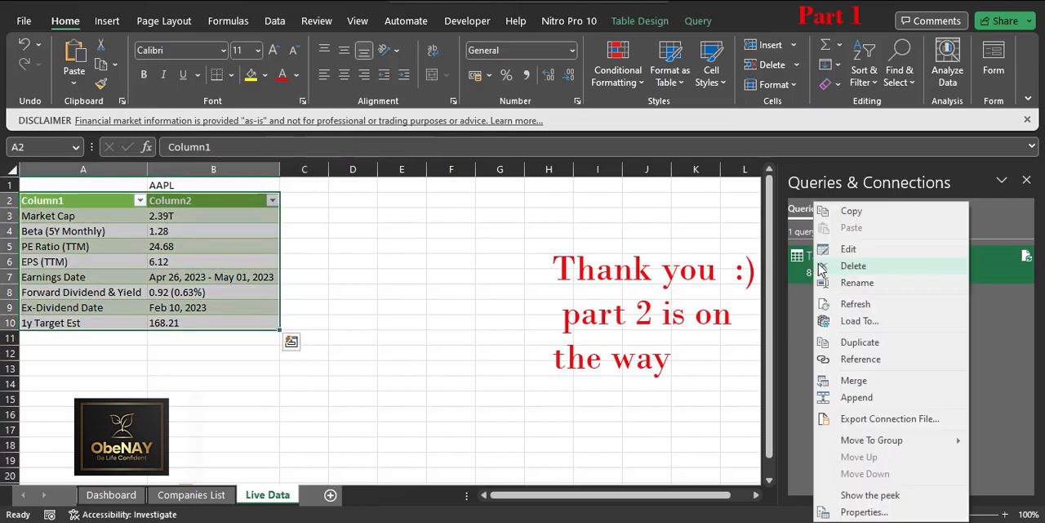
left_click(856, 282)
type("AAPL")
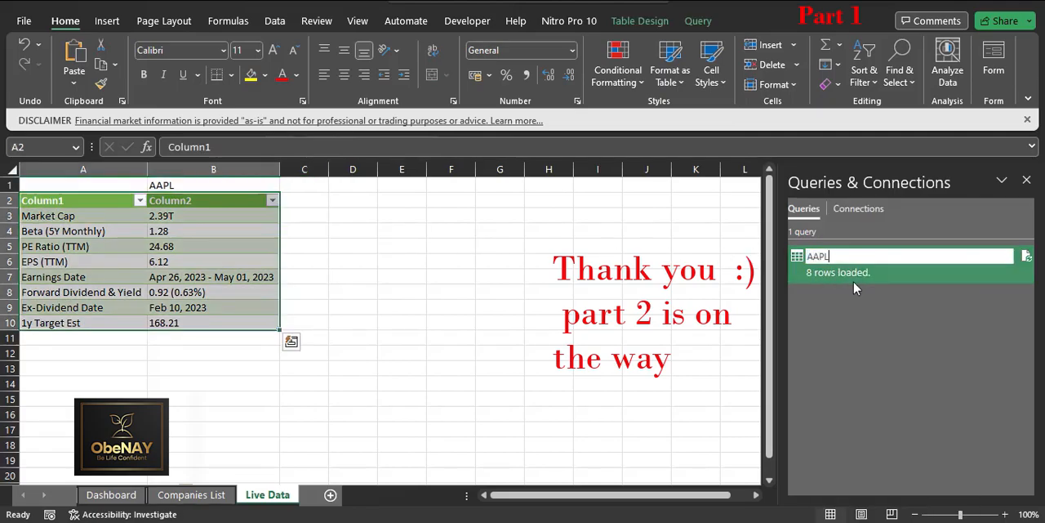
key("Return")
left_click(660, 291)
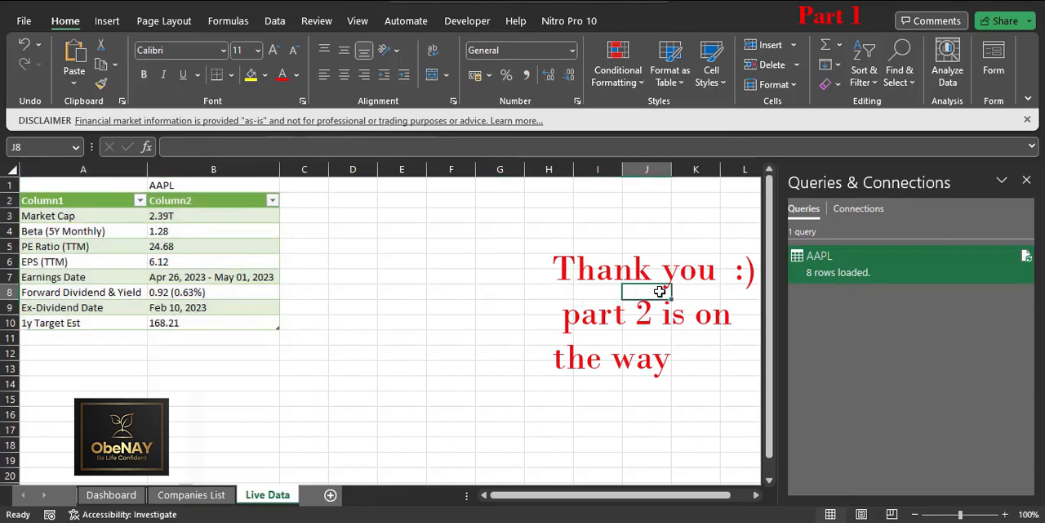
left_click(330, 495)
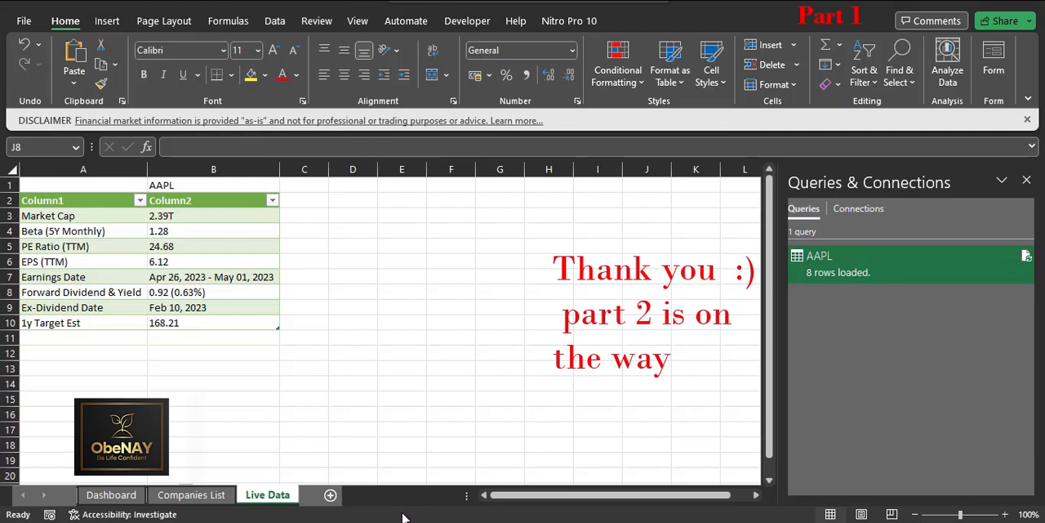
left_click(269, 496)
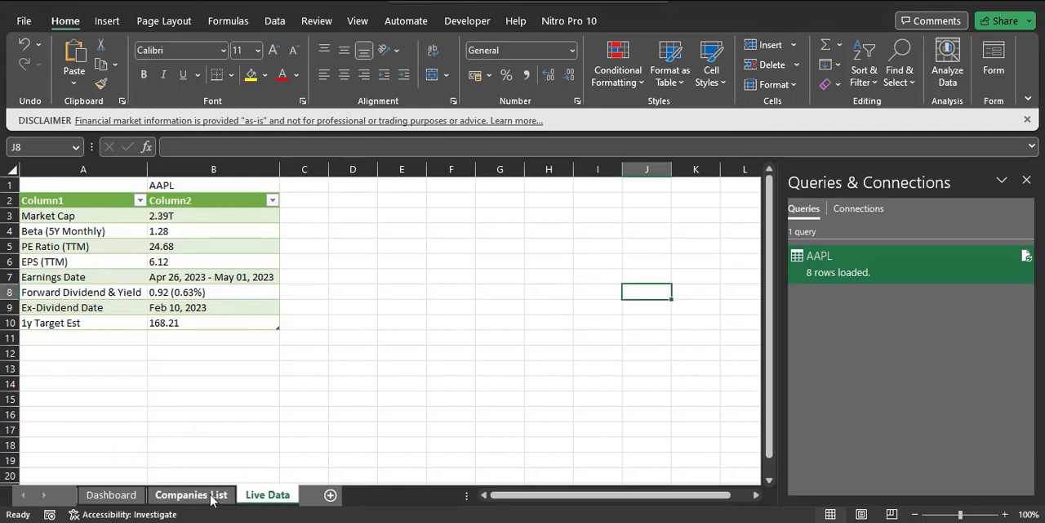